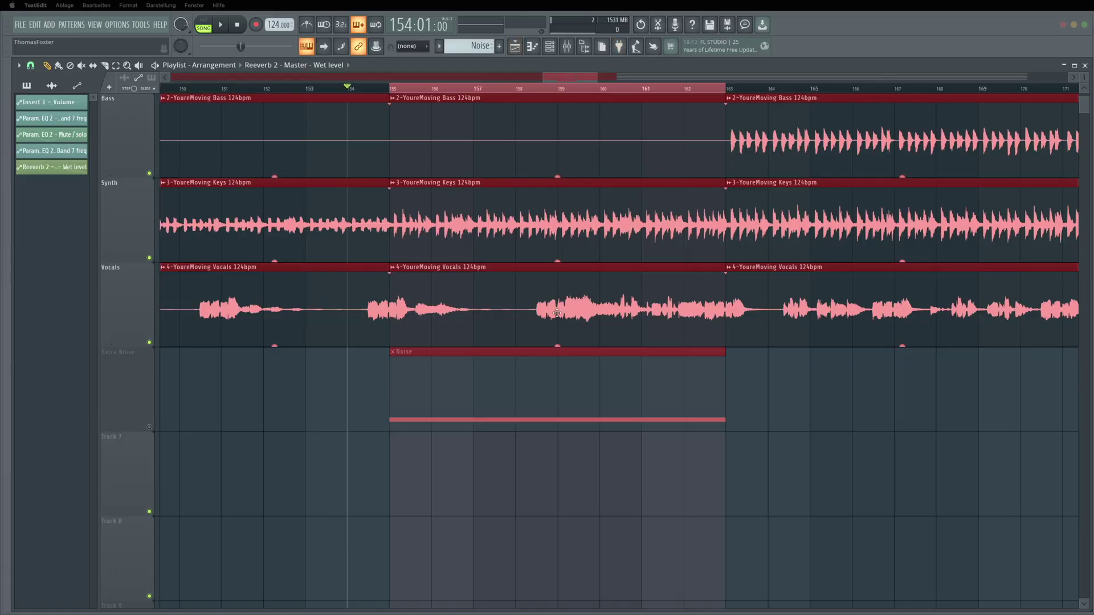
- Play the break section once, stopping back at bar 154
click(340, 387)
key(space)
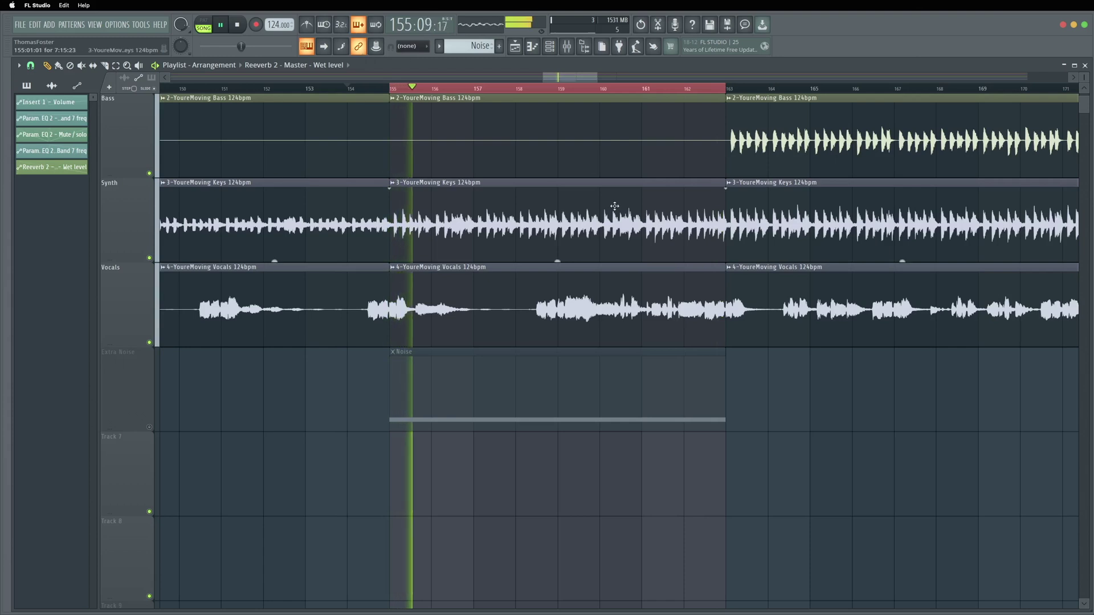
key(space)
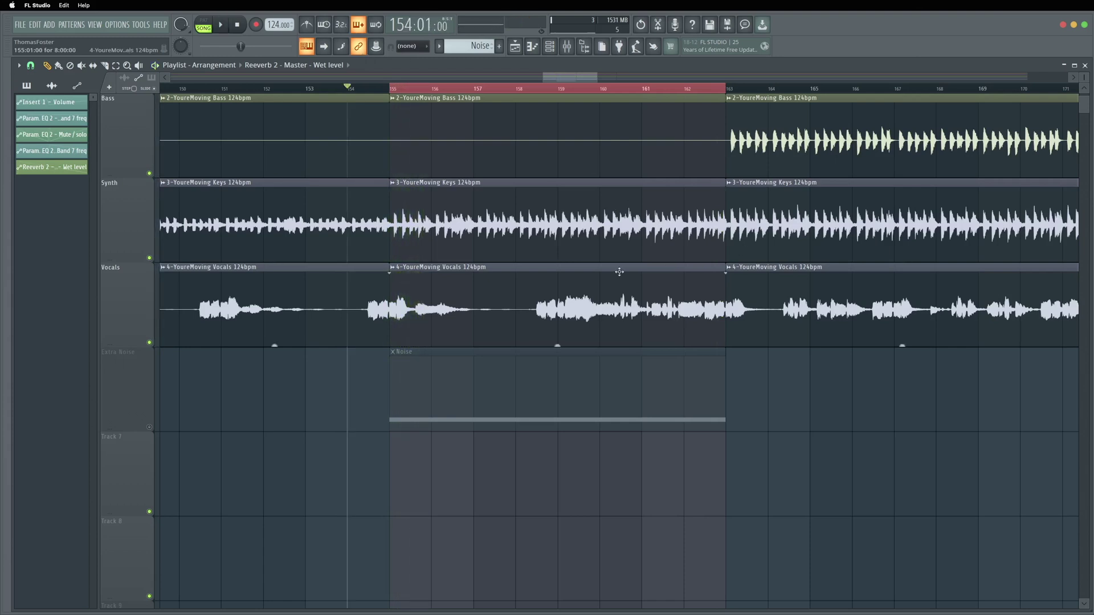
- Select and solo the Synth mixer insert, then audition it alone
click(572, 51)
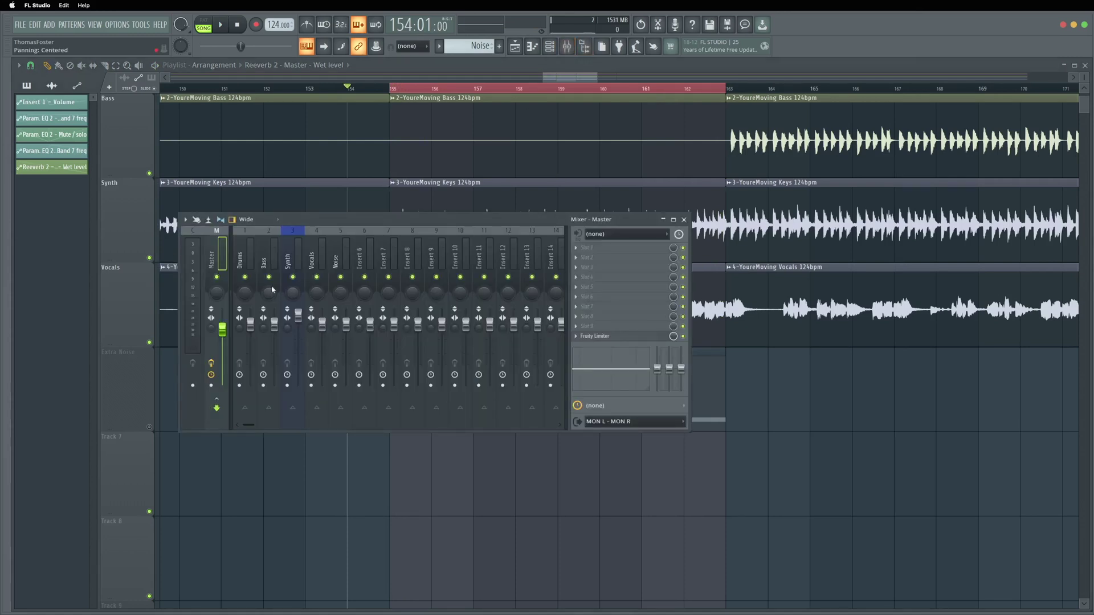
click(293, 265)
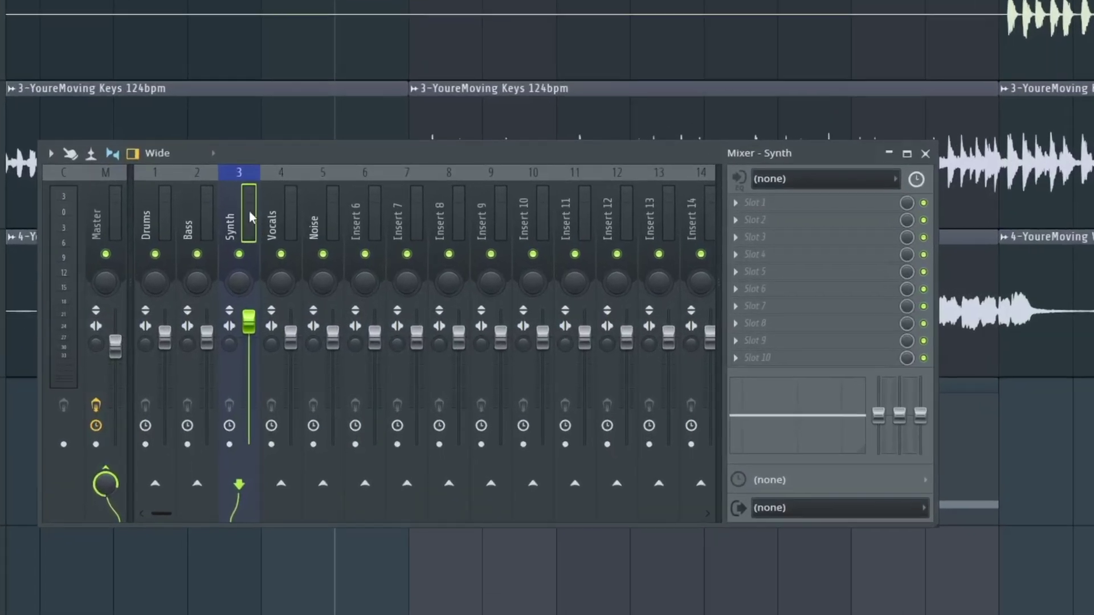
right_click(240, 255)
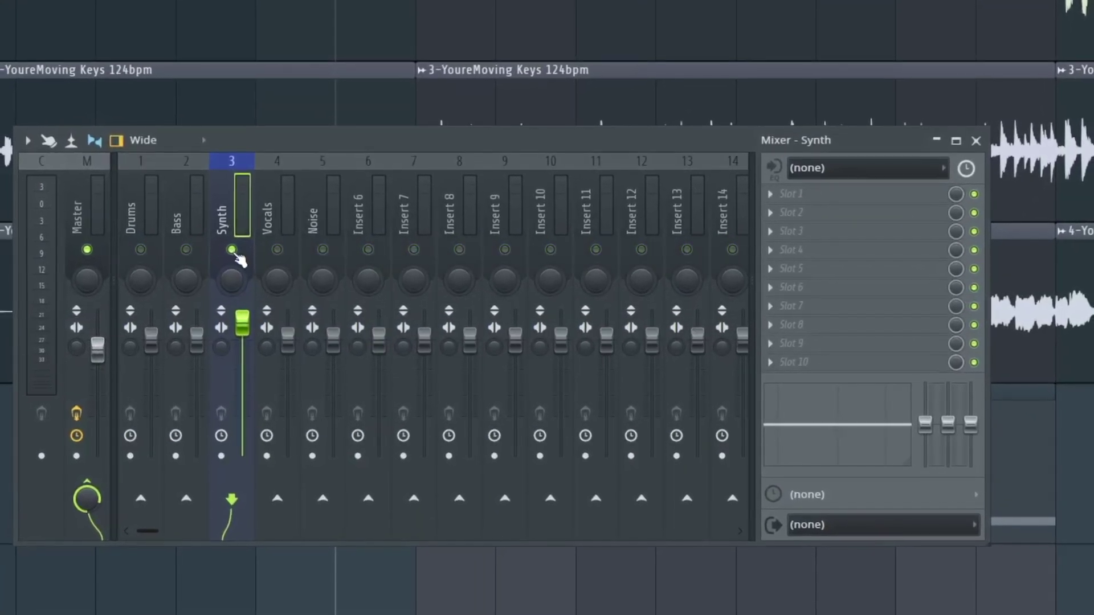
key(space)
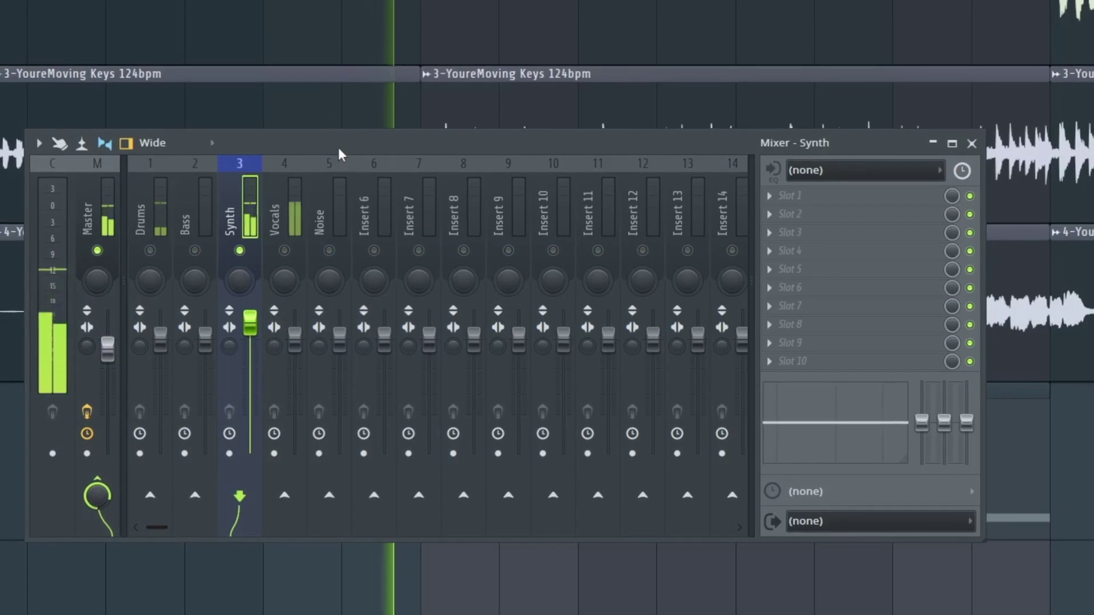
key(space)
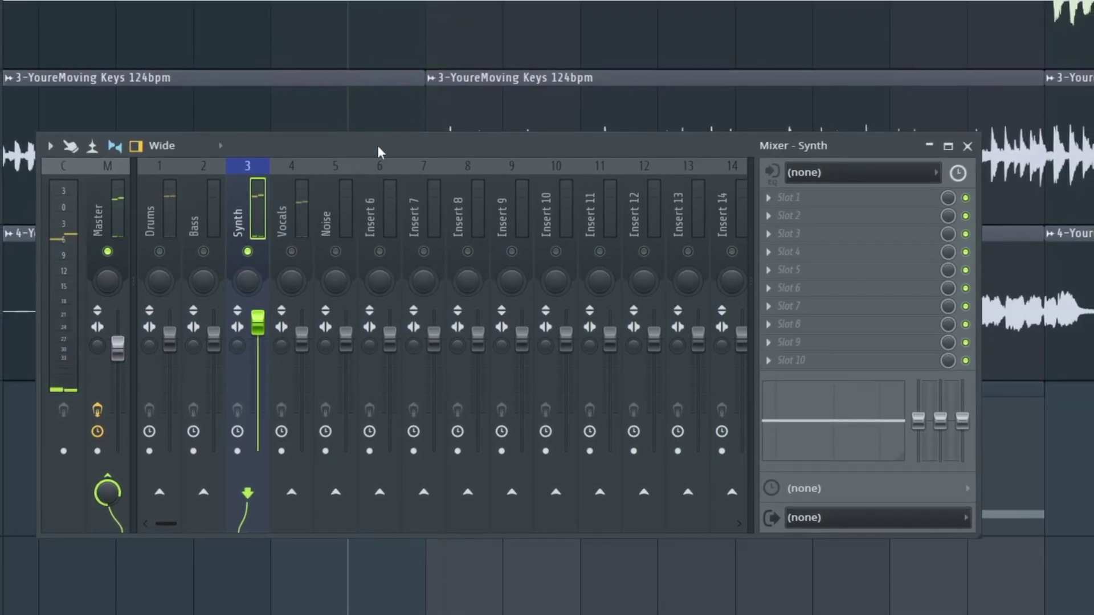
- Reshow the Mixer and browse plugins for the Synth insert's first effect slot
key(F9)
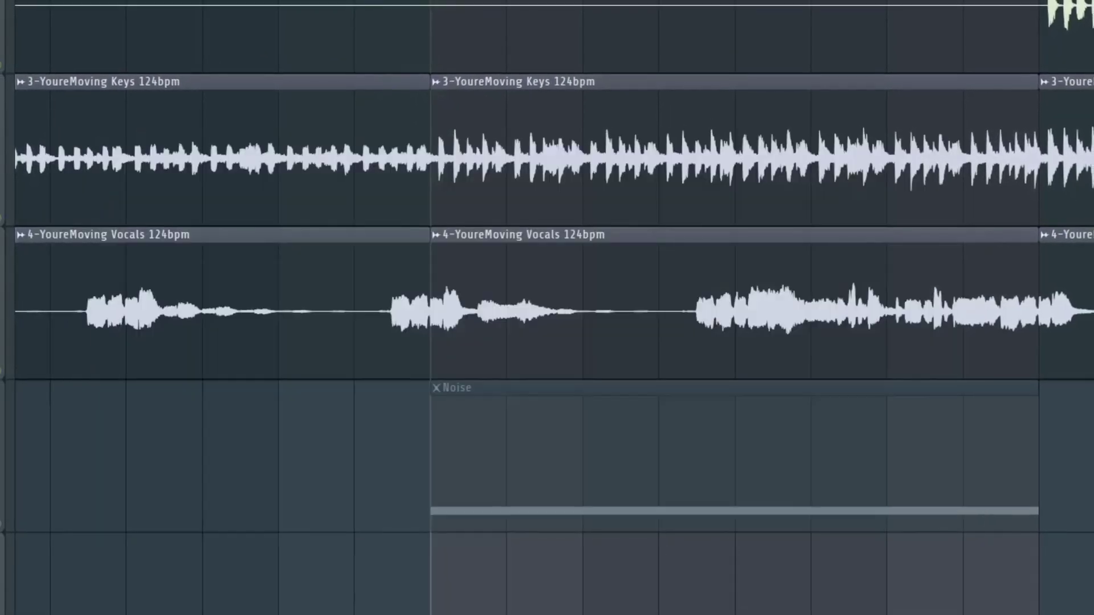
key(F9)
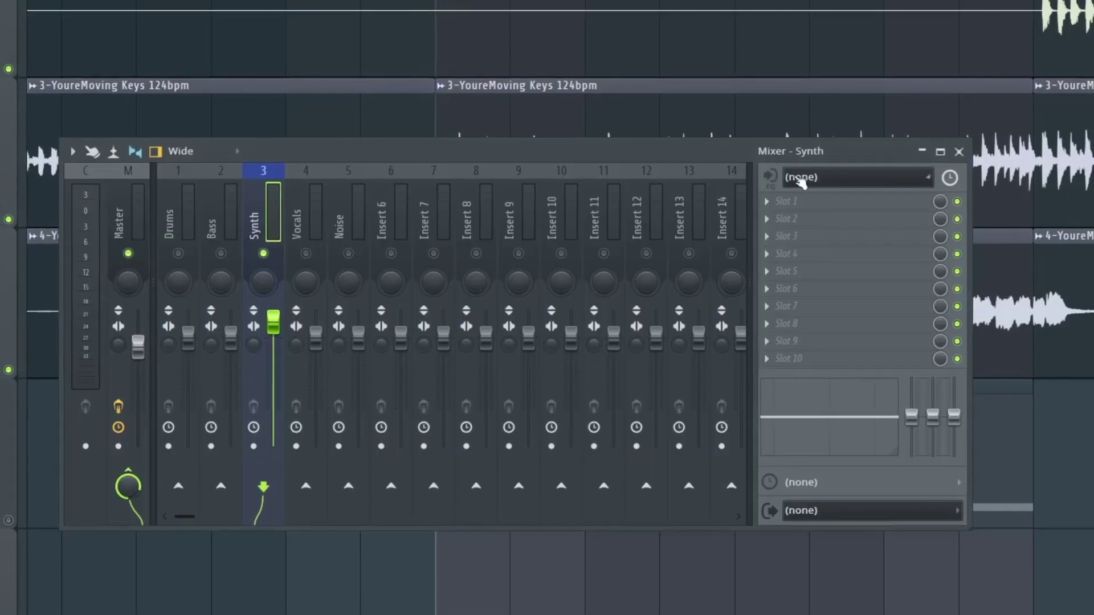
click(772, 203)
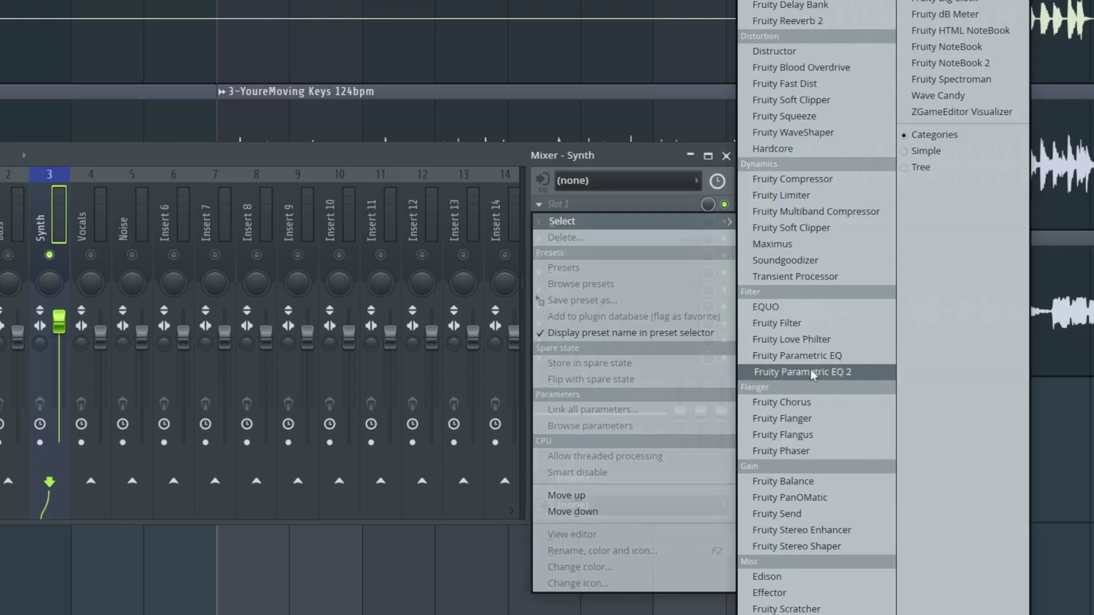
- Load Fruity Parametric EQ 2 into slot 1 and give band 7 a low-pass shape
click(845, 375)
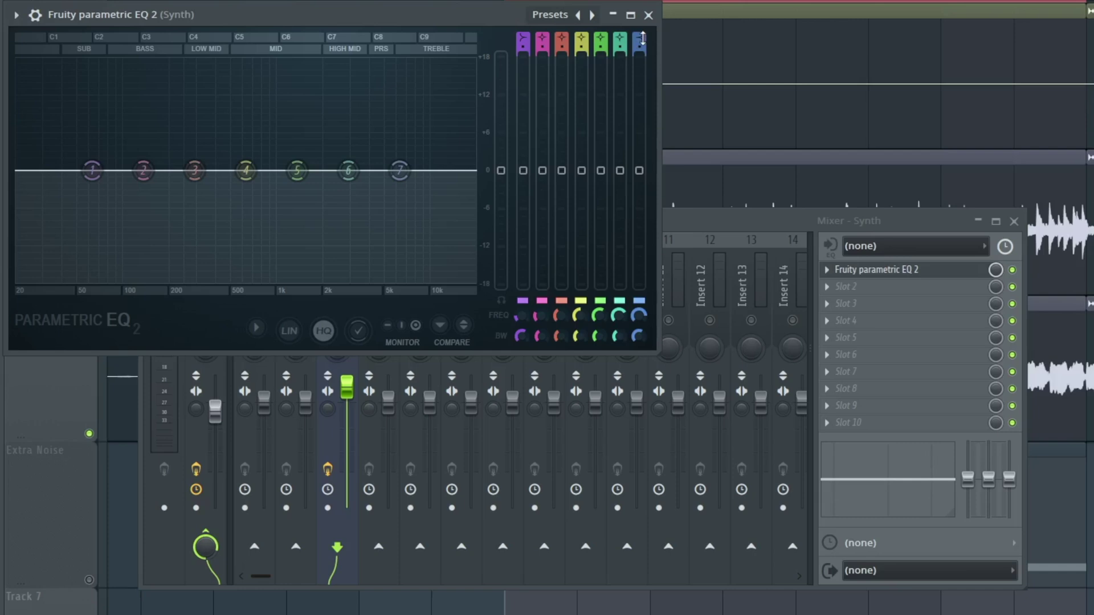
mouse_move(400, 169)
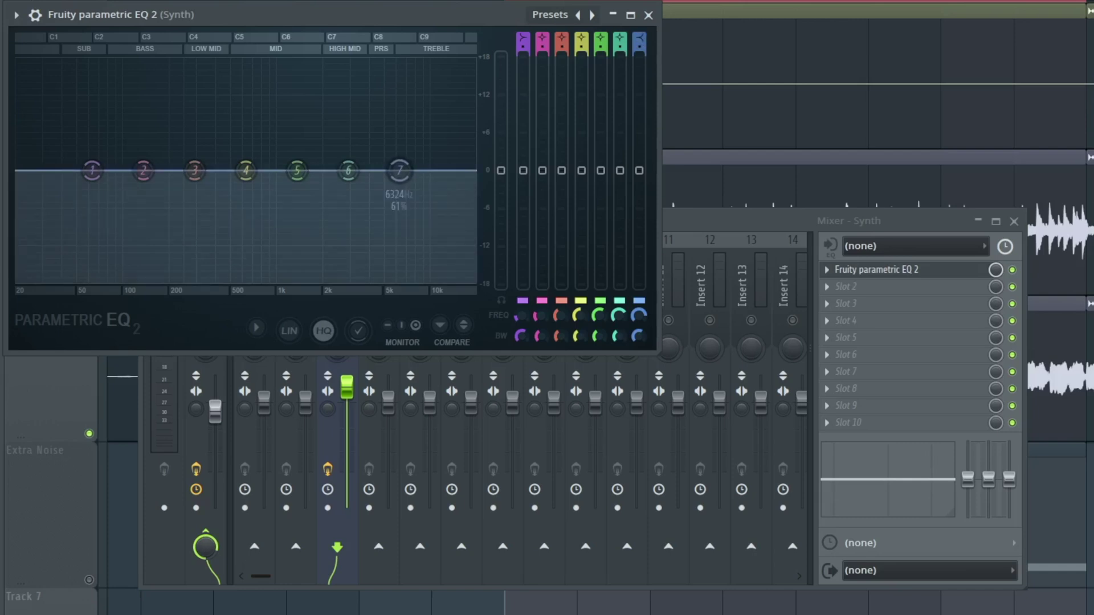
scroll(399, 170, down, 3)
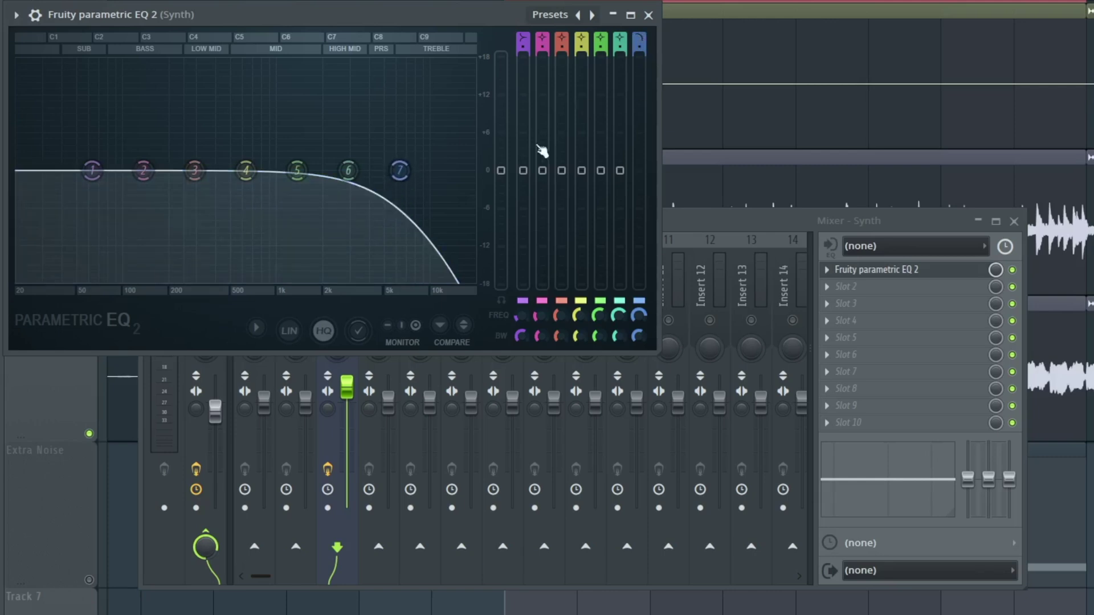
- Set band 7's low-pass cutoff to about 6675 Hz
mouse_move(406, 188)
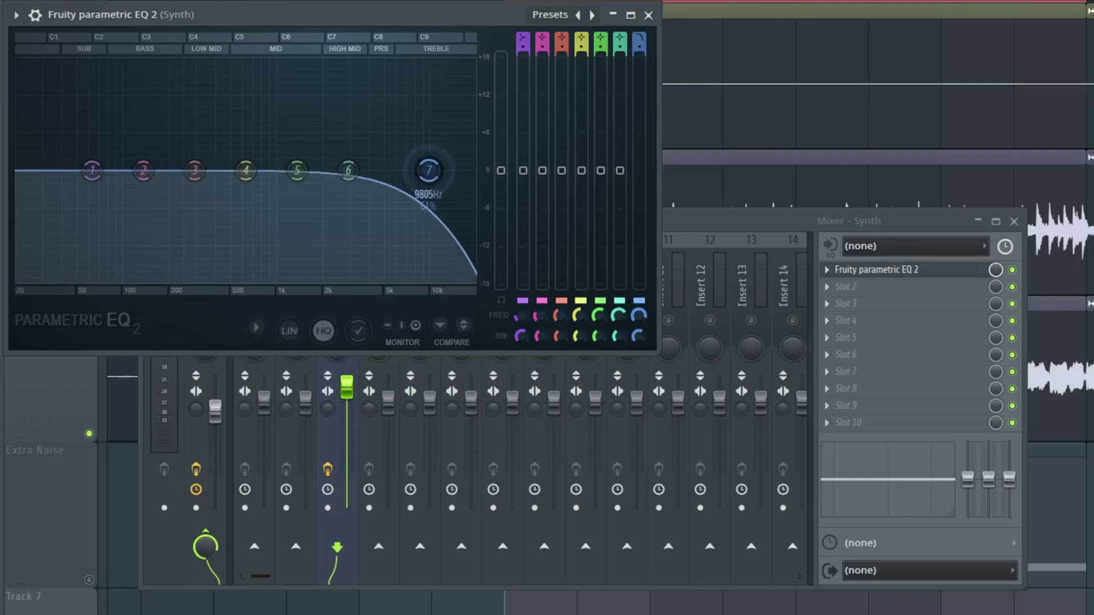
mouse_move(428, 170)
mouse_down()
mouse_move(341, 170)
mouse_move(408, 170)
mouse_up()
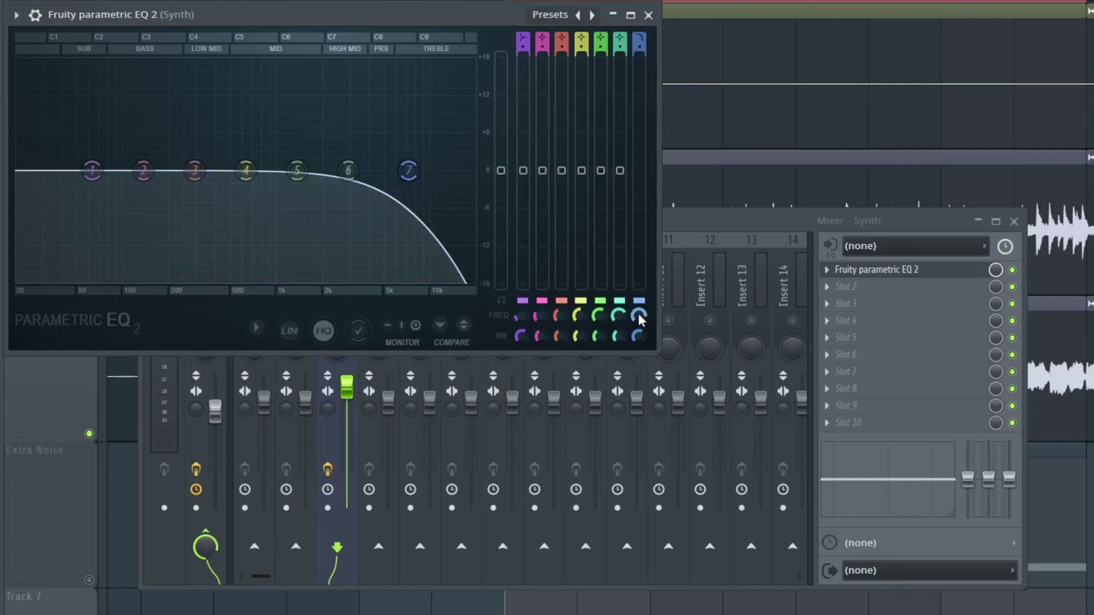
mouse_move(641, 319)
mouse_down()
mouse_move(641, 364)
mouse_move(640, 322)
mouse_up()
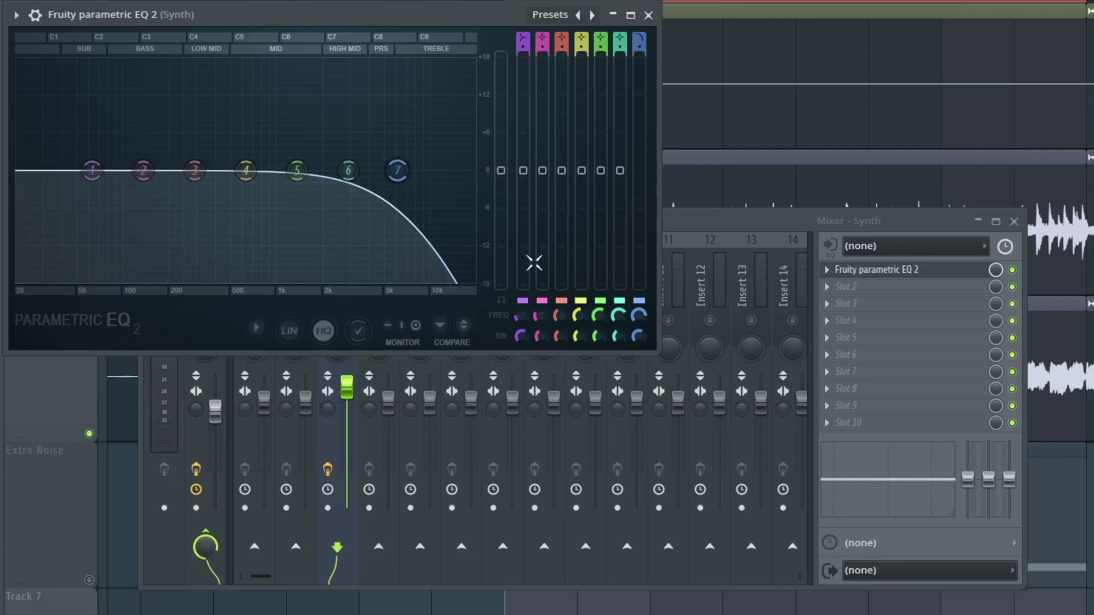
drag(637, 322, 640, 327)
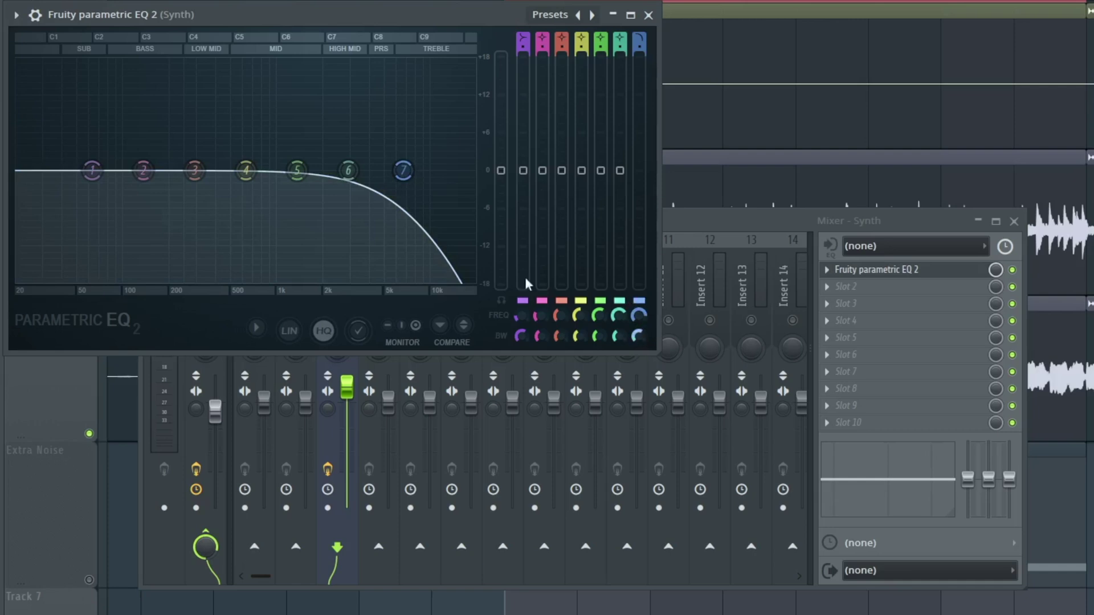
- Raise band 7's bandwidth for a roughly +12 dB resonant peak and audition sweeping it
click(637, 337)
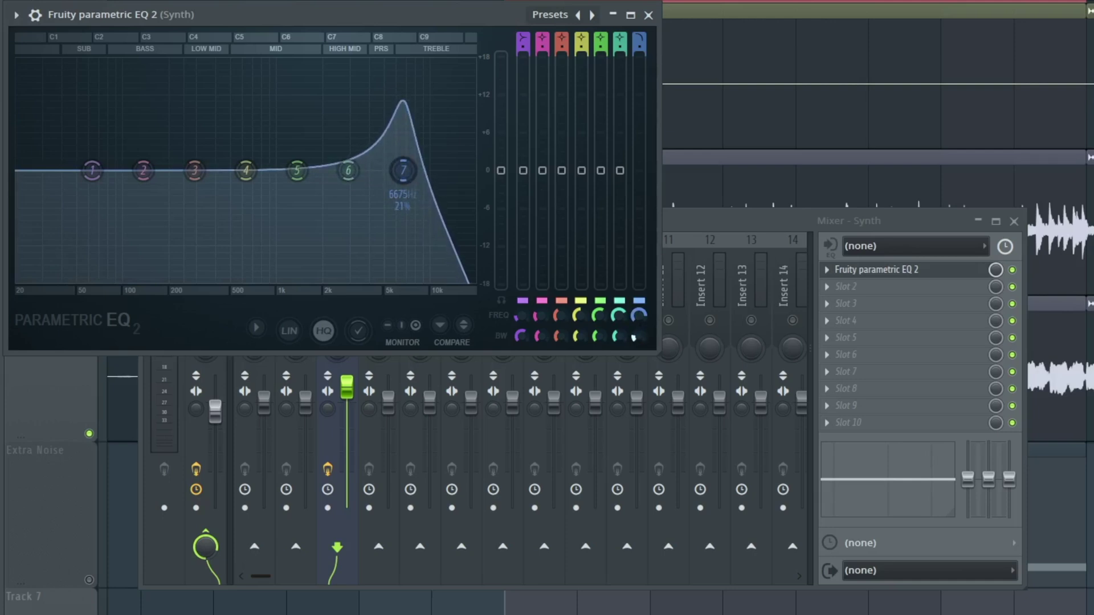
mouse_move(403, 171)
mouse_down()
mouse_move(318, 171)
mouse_move(391, 170)
mouse_up()
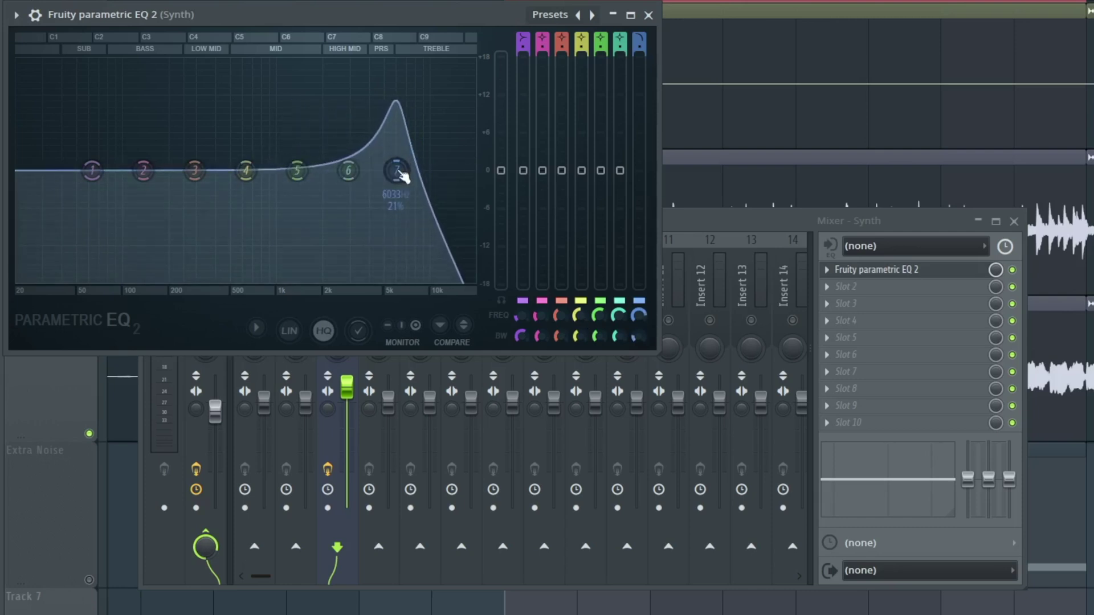
key(space)
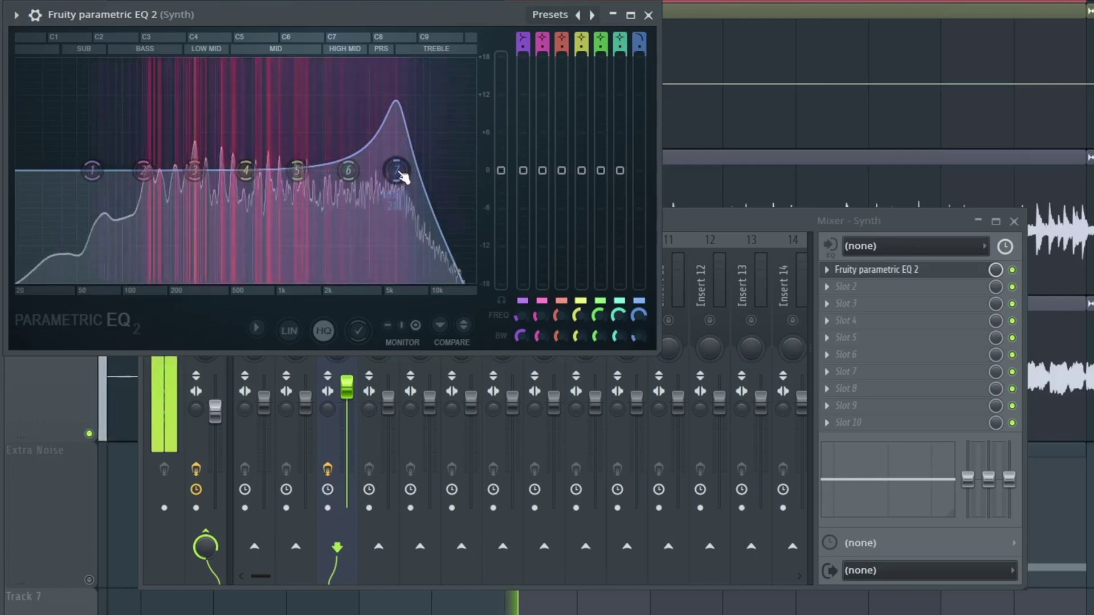
mouse_move(399, 170)
mouse_down()
mouse_move(198, 170)
mouse_move(429, 170)
mouse_move(207, 170)
mouse_move(403, 171)
mouse_up()
key(space)
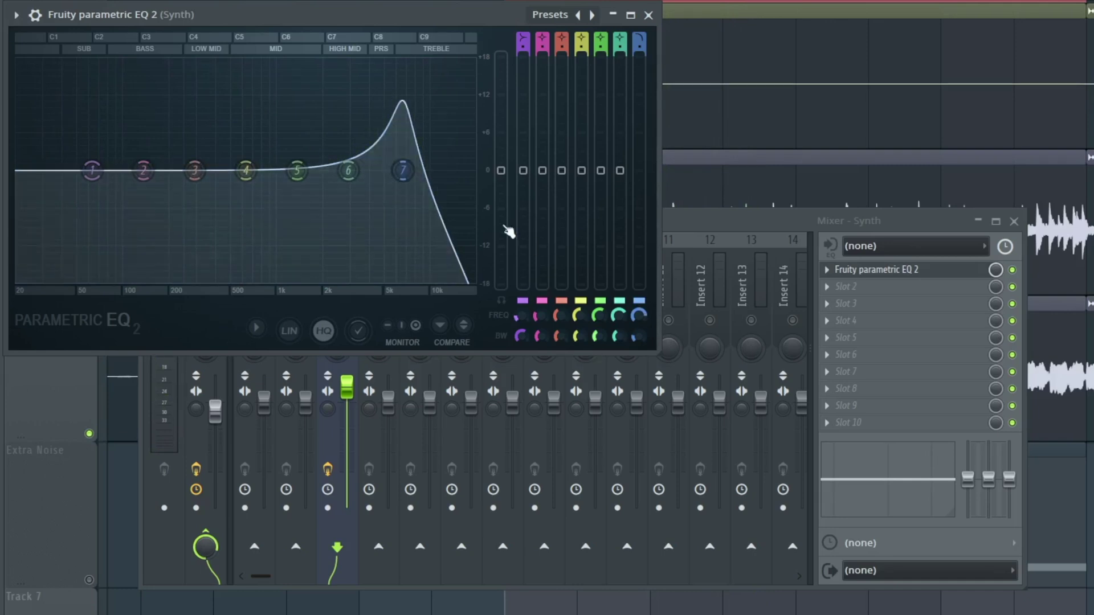
- Create a Band 7 freq automation clip from the FREQ knob, then close the Mixer and EQ
right_click(640, 316)
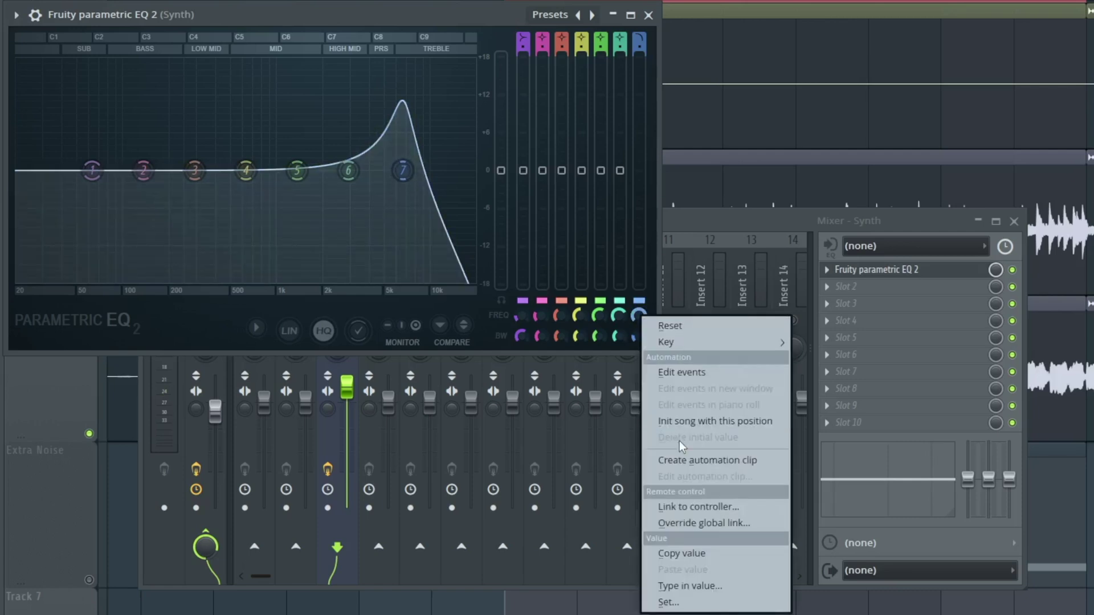
click(749, 462)
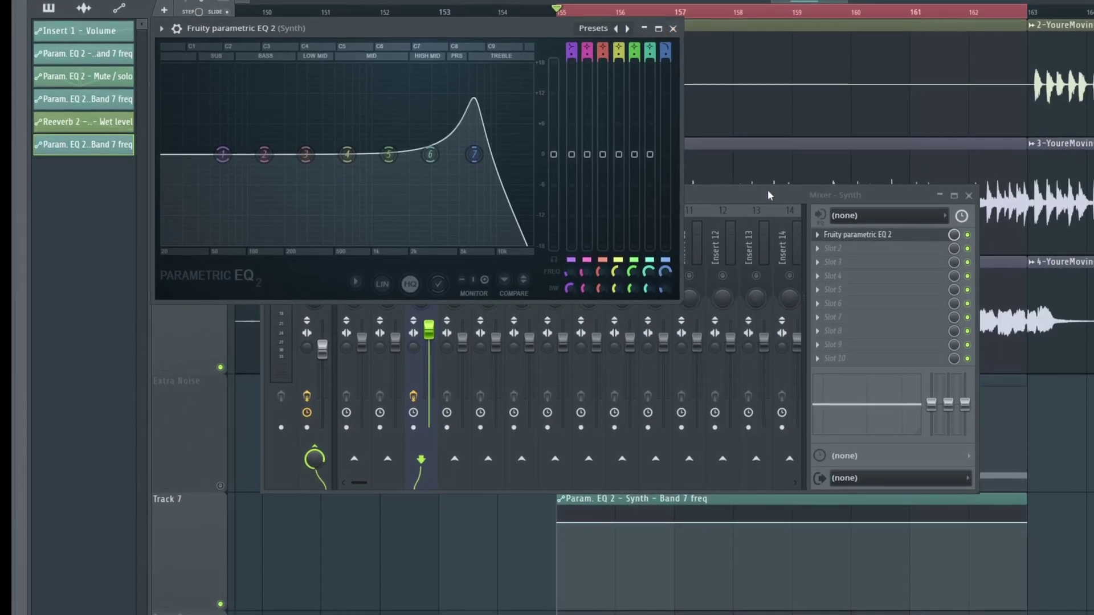
key(F9)
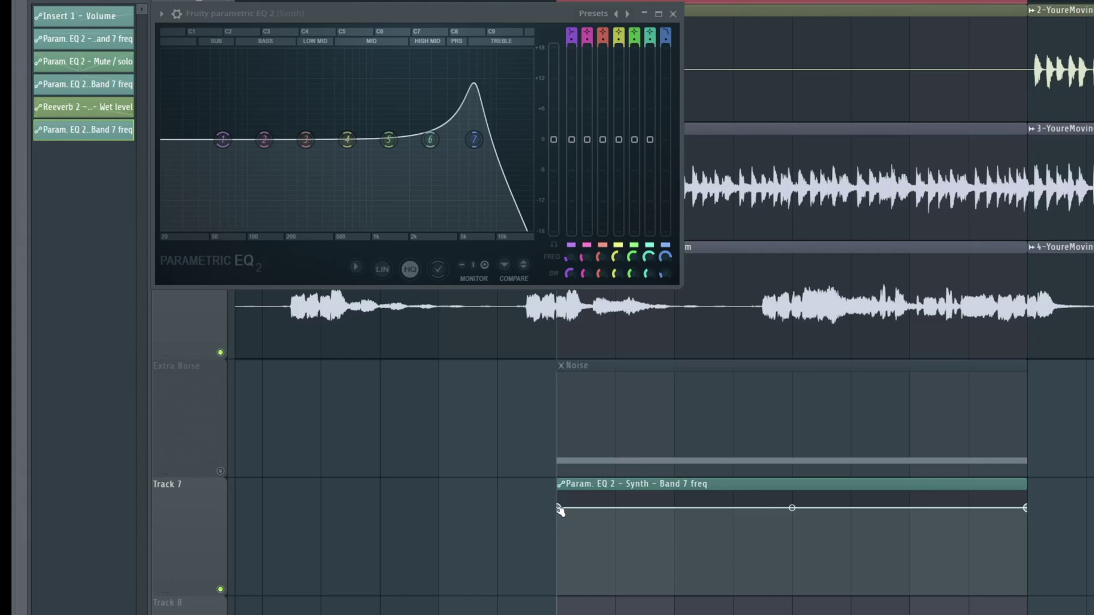
key(Escape)
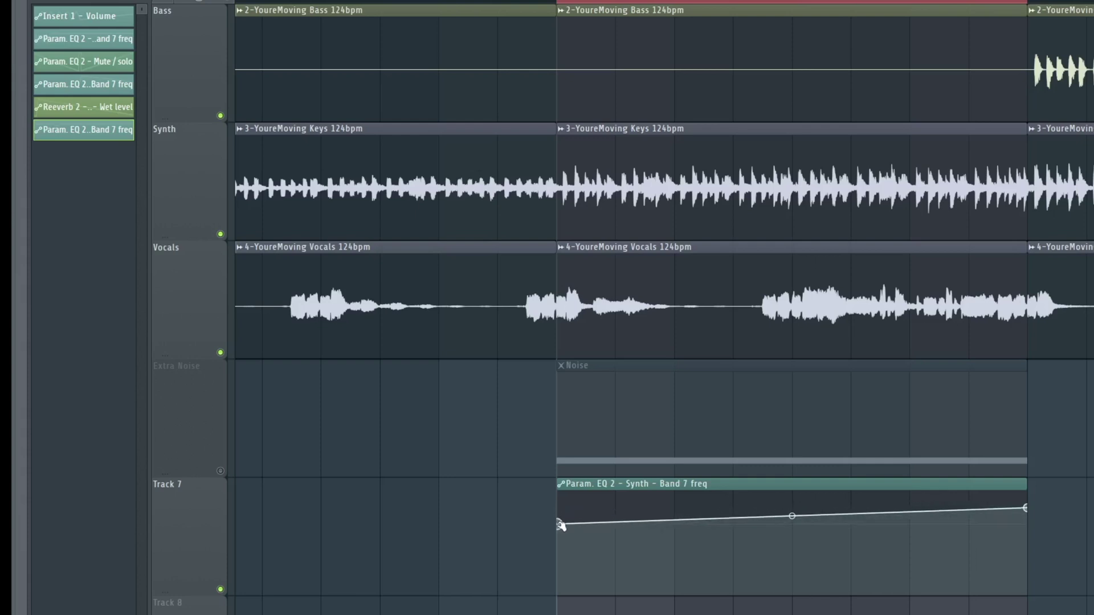
- Drop the clip's start value to minimum, set its end near the top, and audition it
drag(561, 547, 555, 611)
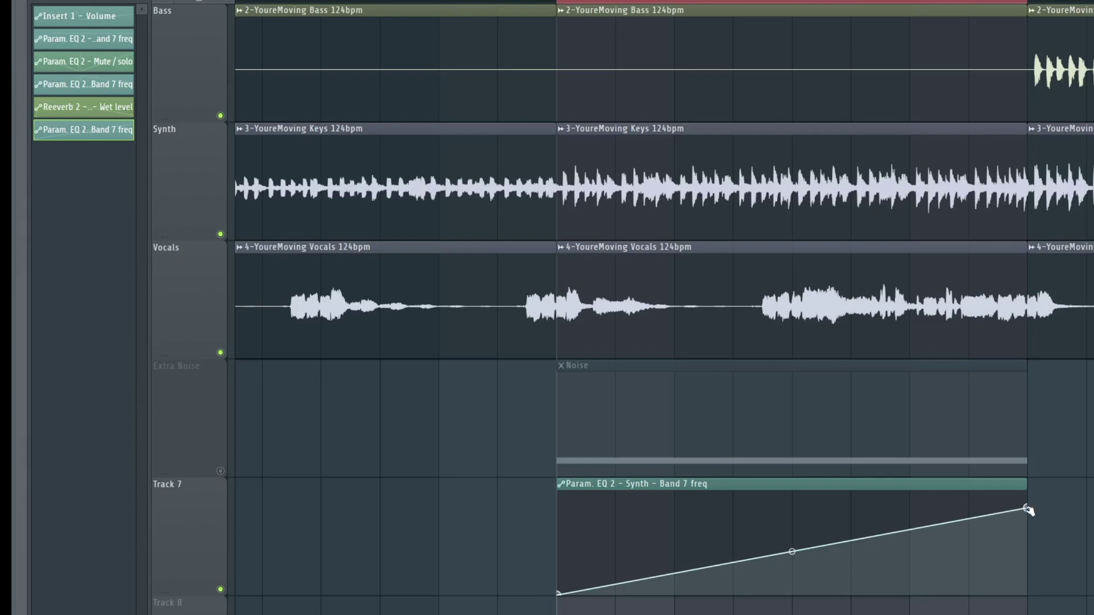
drag(1027, 504, 1035, 474)
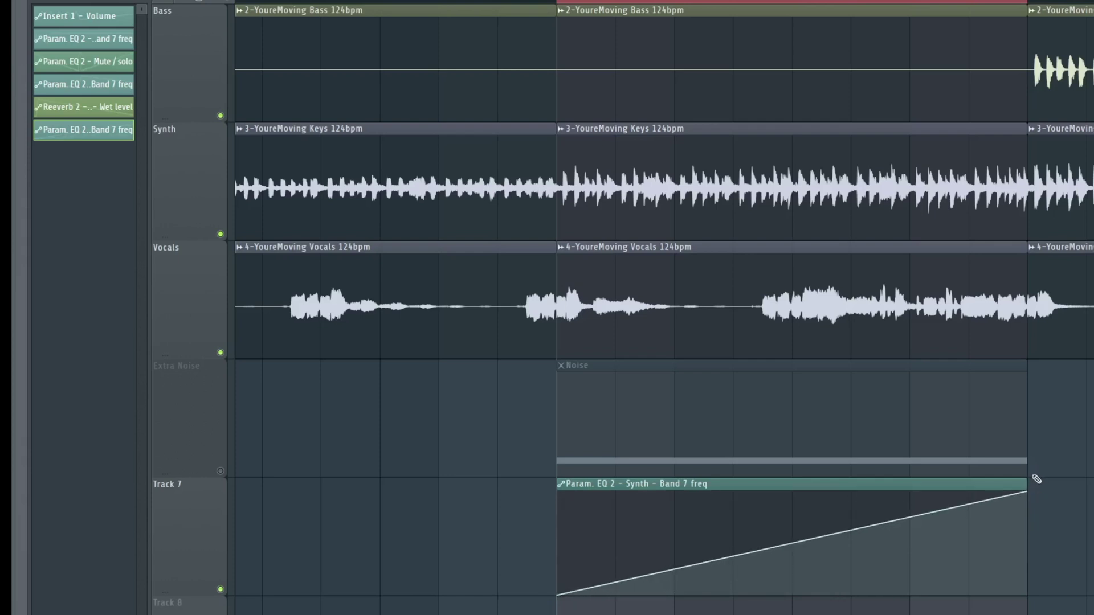
key(space)
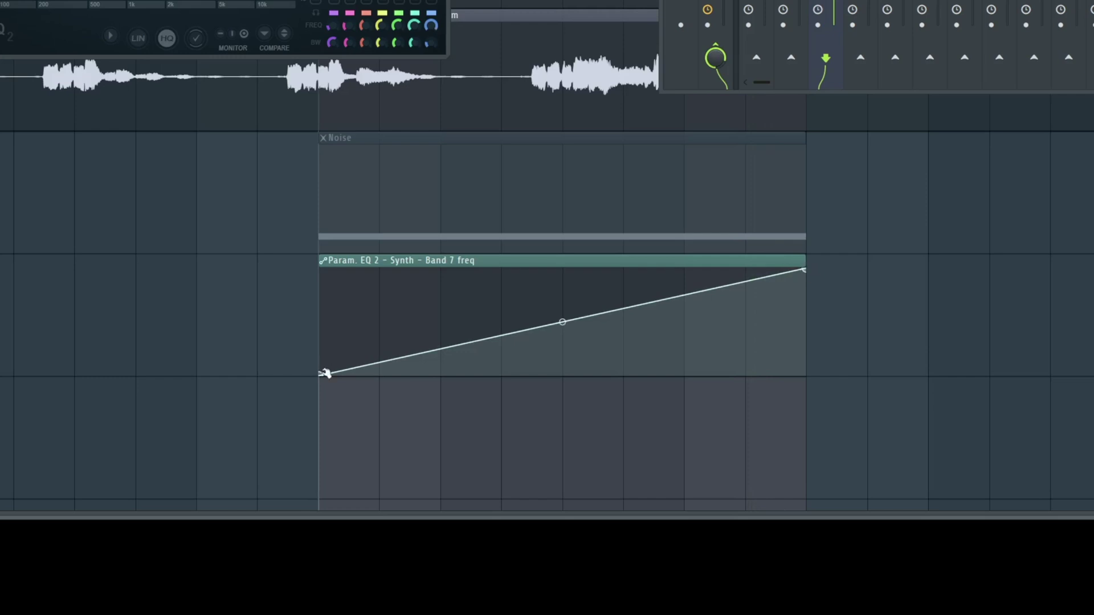
key(space)
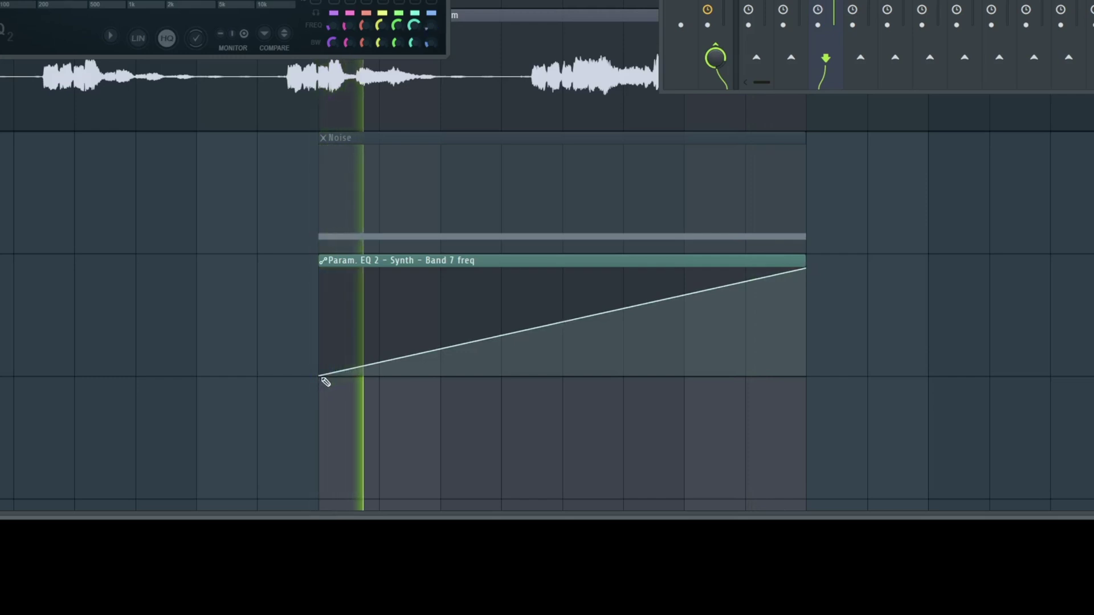
key(space)
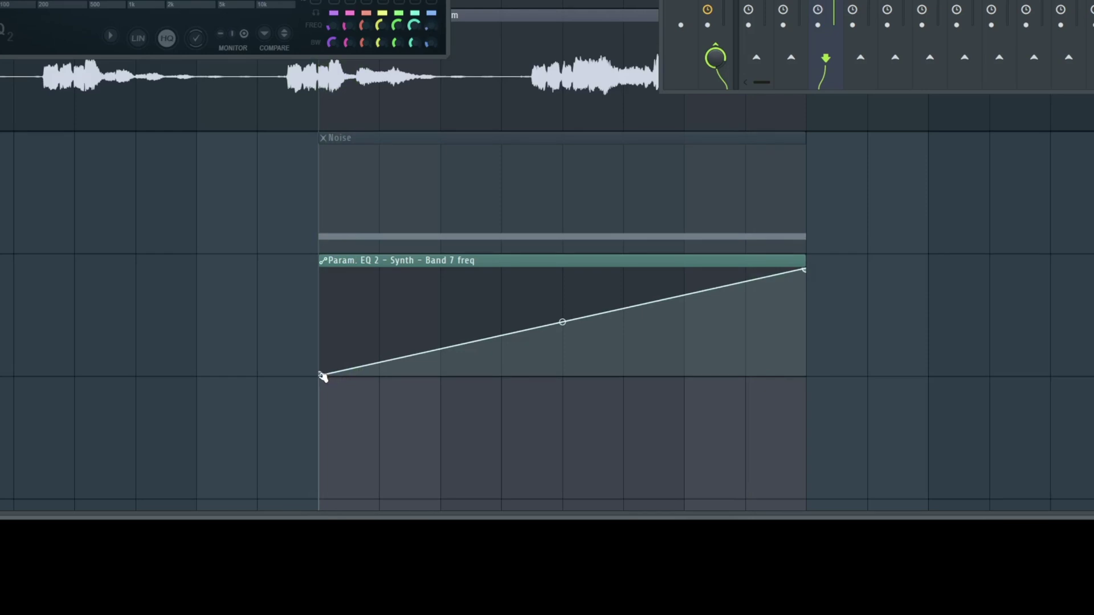
- Raise the clip's starting value slightly and replay the rising sweep
drag(323, 376, 323, 344)
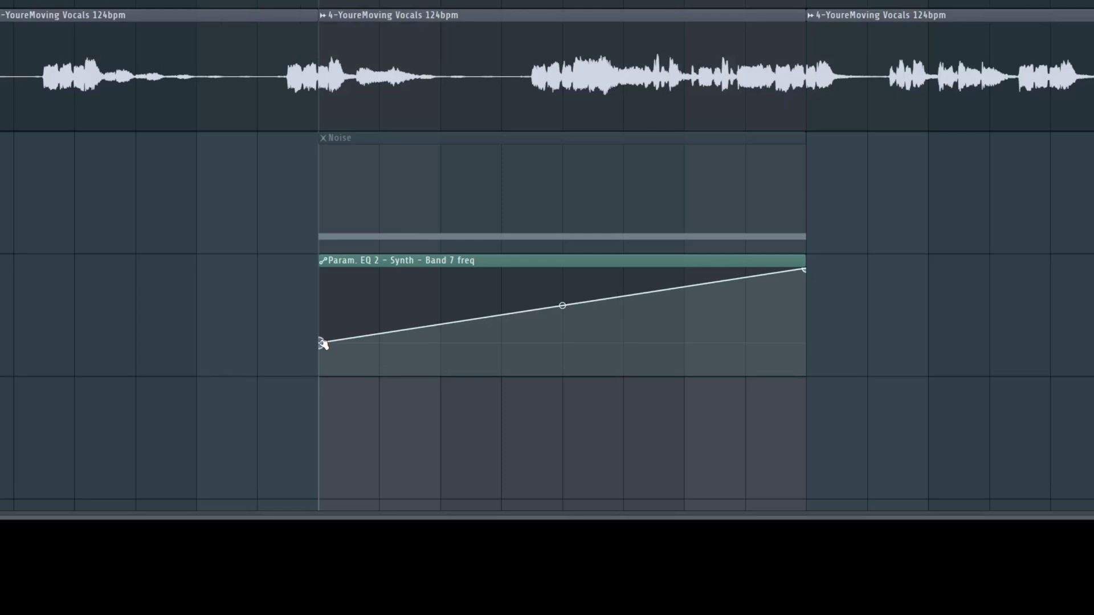
key(space)
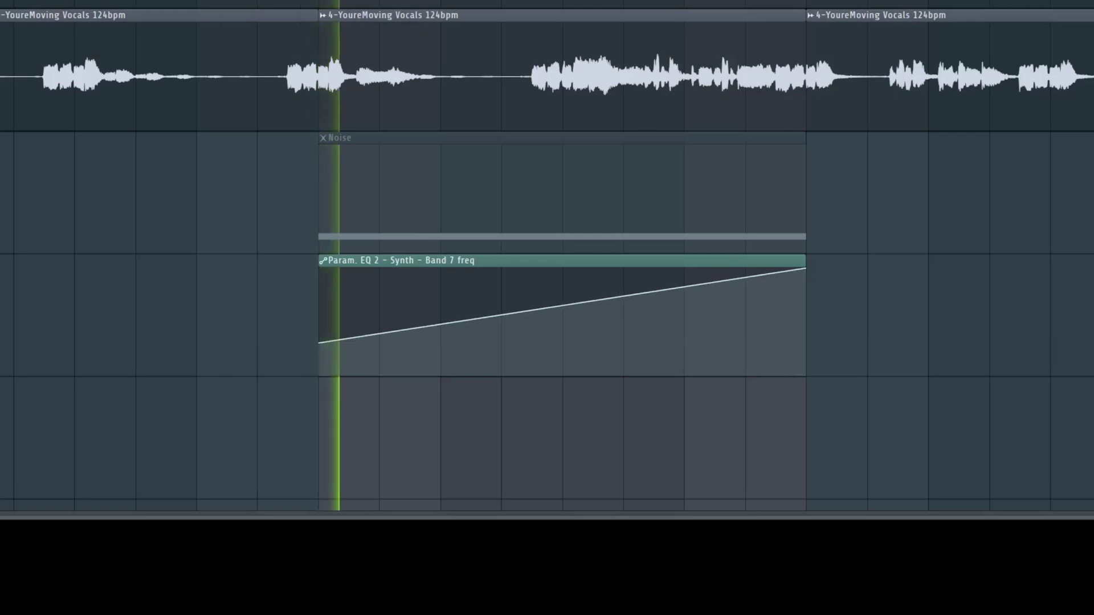
key(space)
key(space)
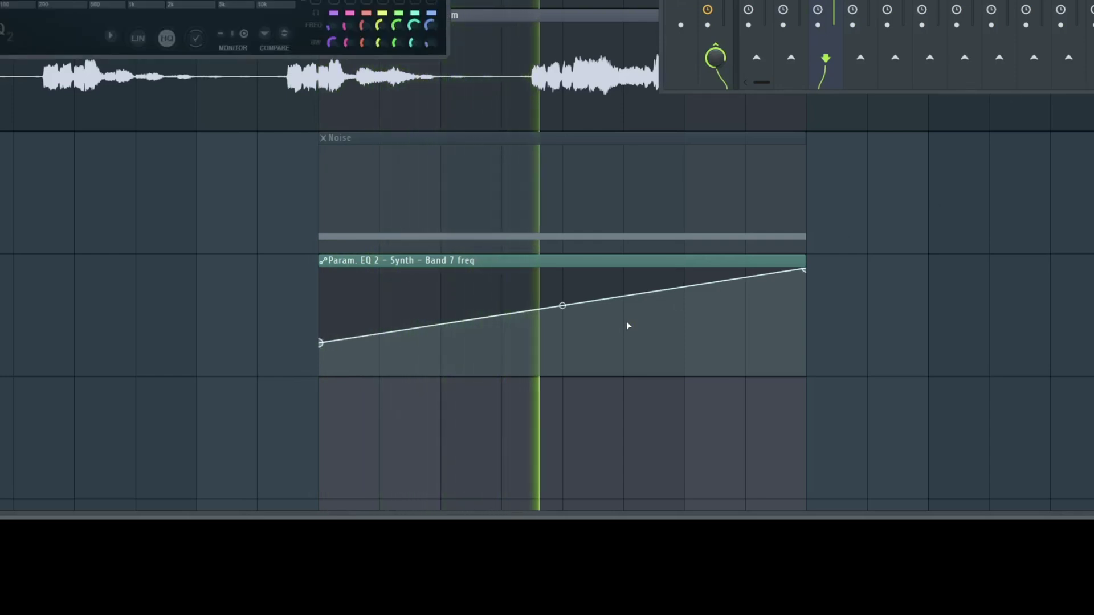
key(space)
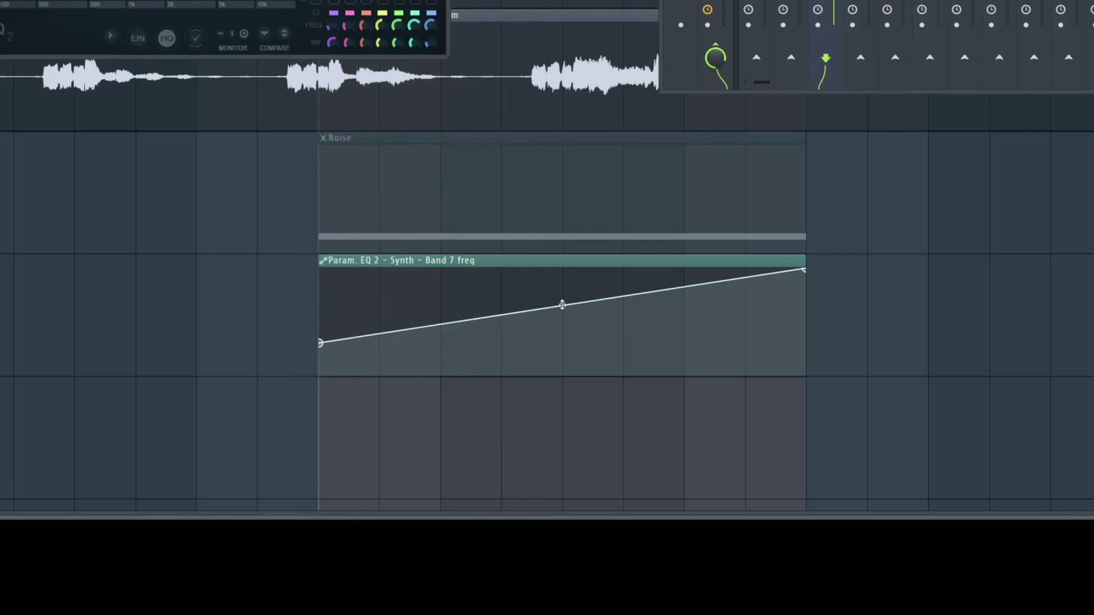
mouse_move(562, 305)
mouse_down()
mouse_move(562, 276)
mouse_move(562, 342)
mouse_move(563, 326)
mouse_up()
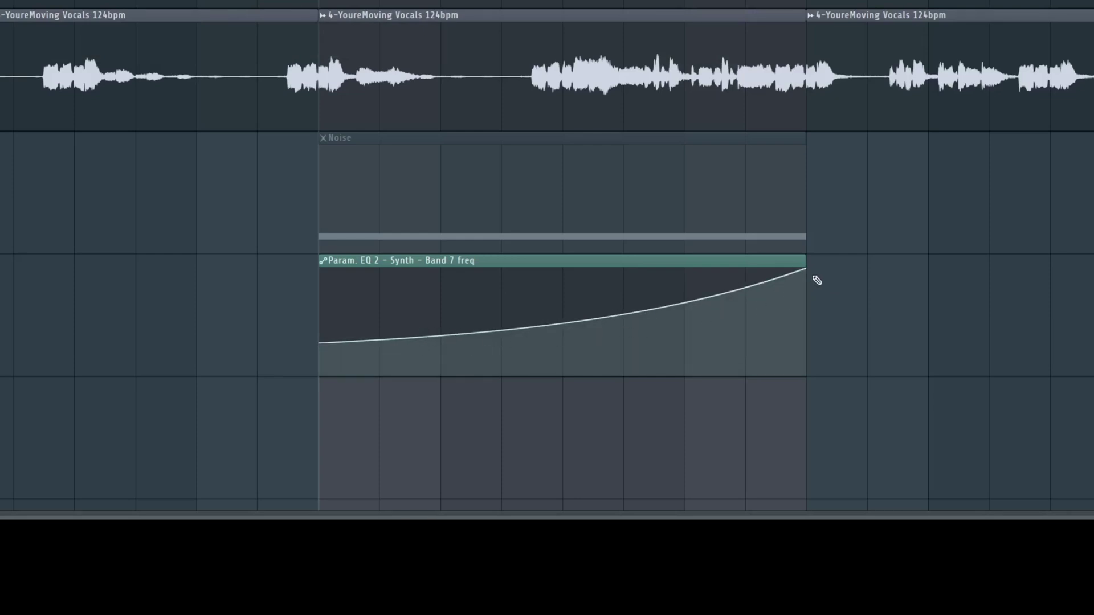
mouse_move(563, 323)
mouse_down()
mouse_move(562, 281)
mouse_move(563, 340)
mouse_up()
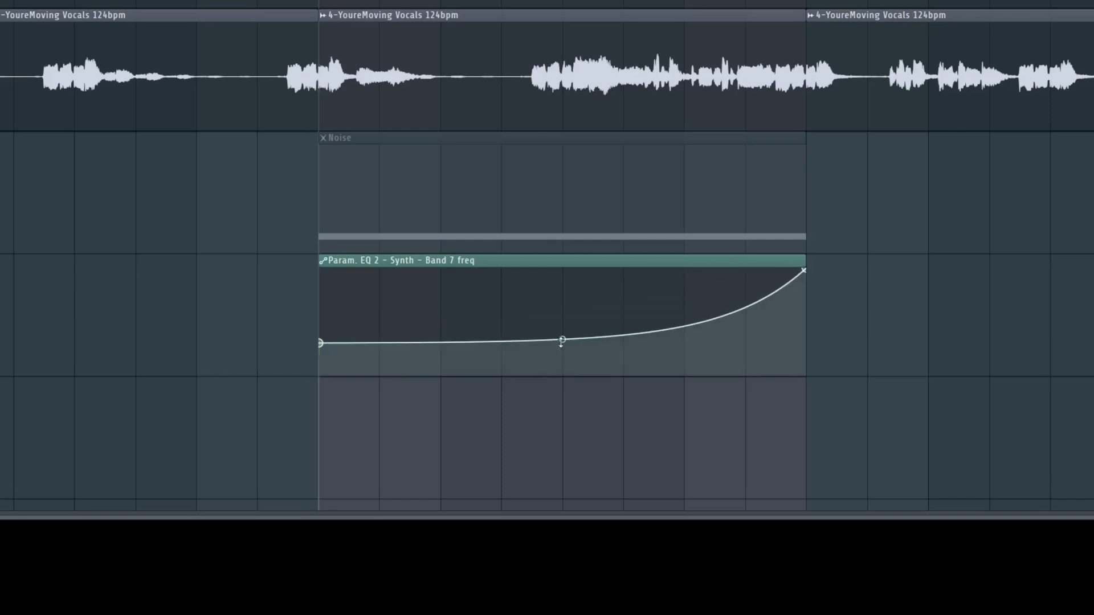
key(space)
key(F6)
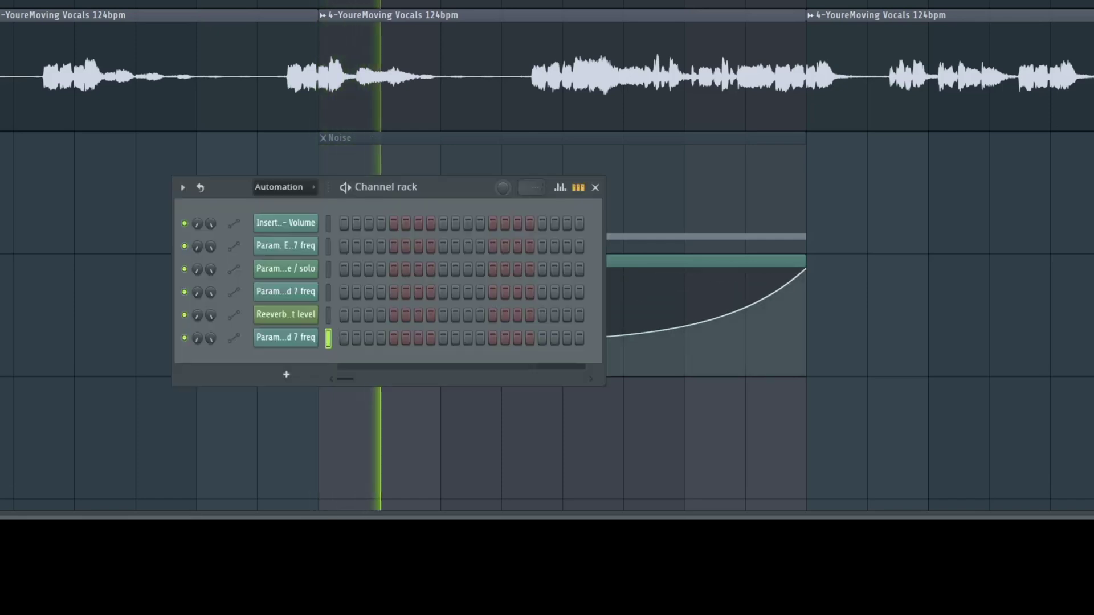
key(F6)
key(F7)
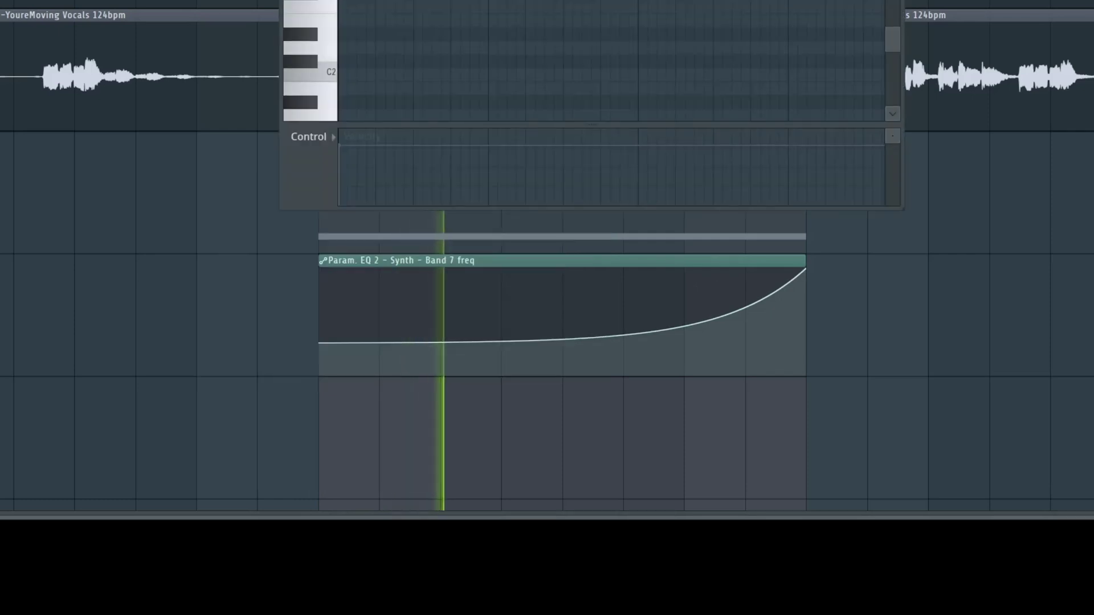
key(F7)
key(F9)
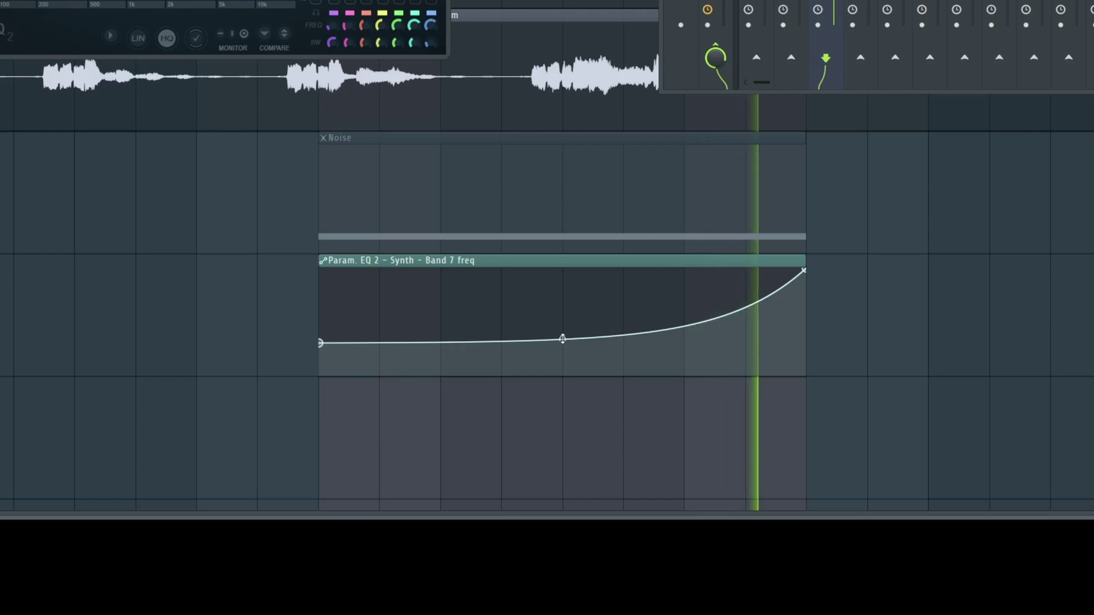
key(space)
drag(563, 339, 563, 275)
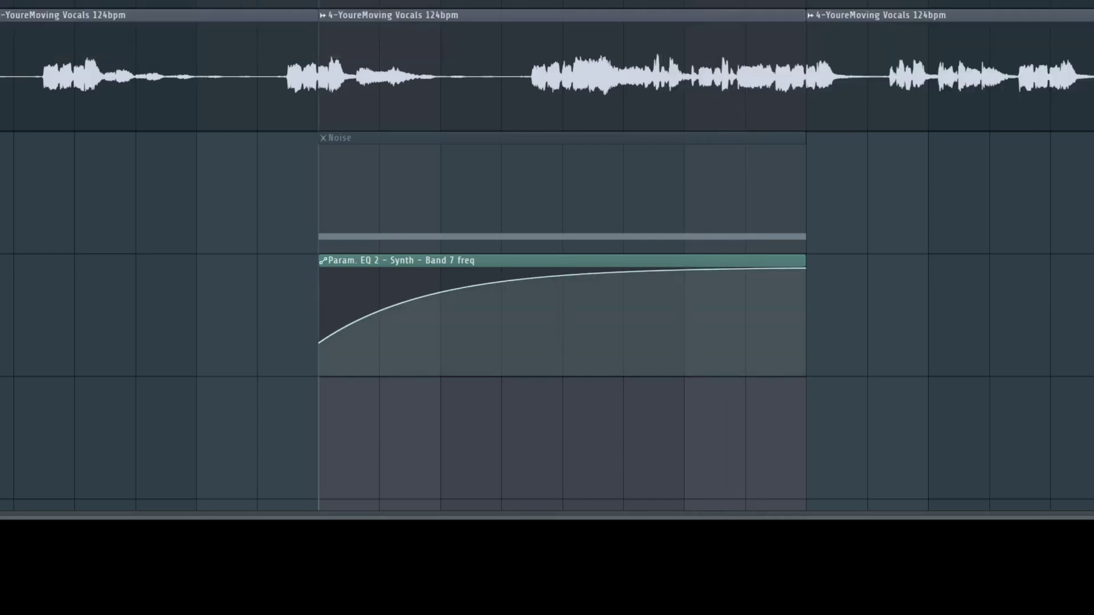
key(space)
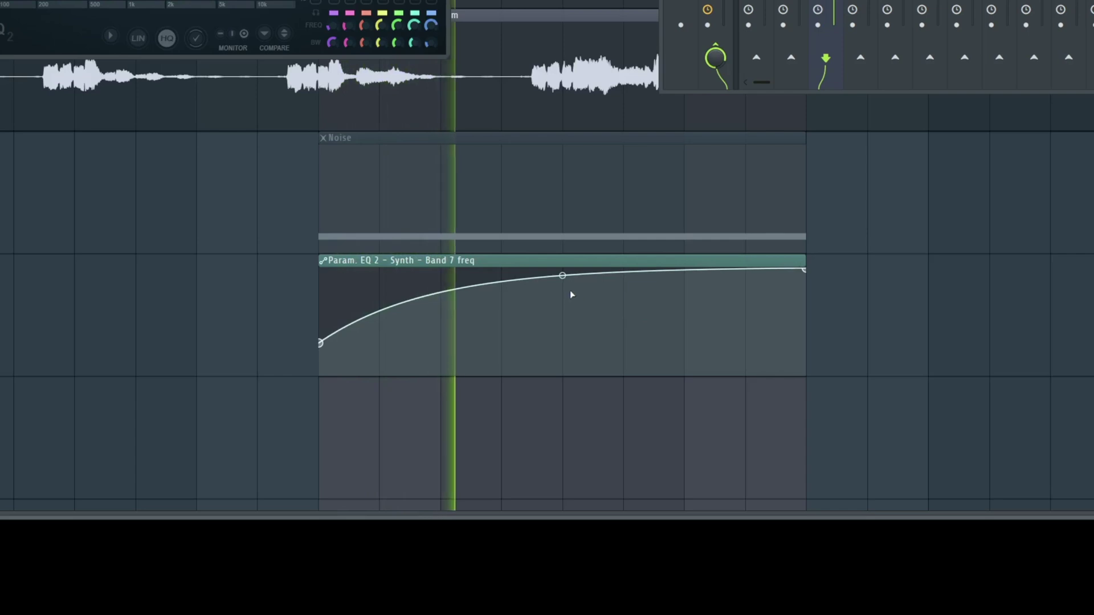
key(space)
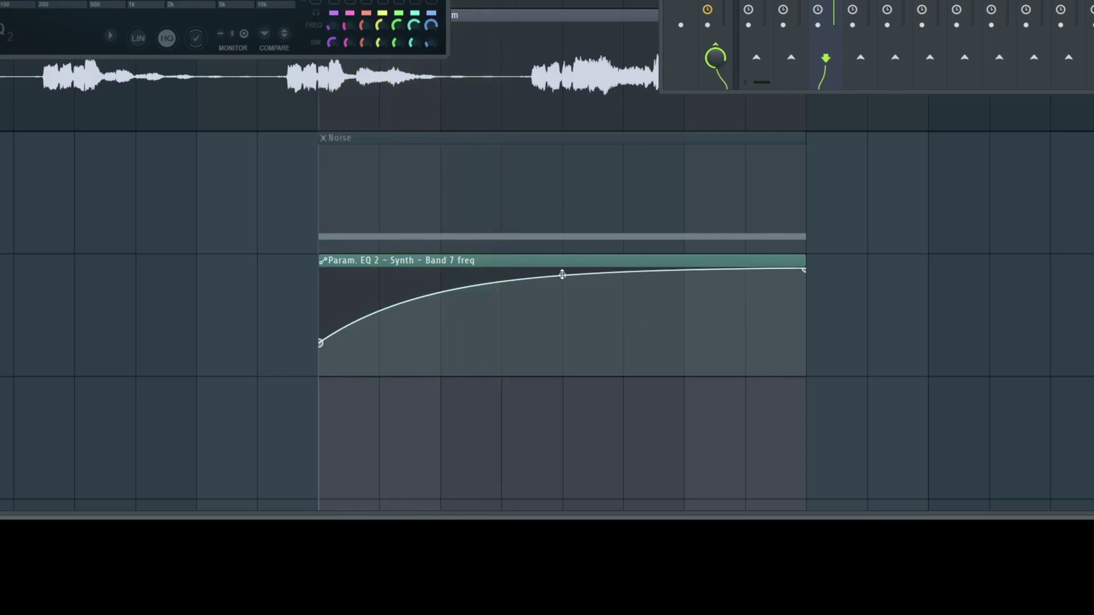
drag(563, 275, 562, 316)
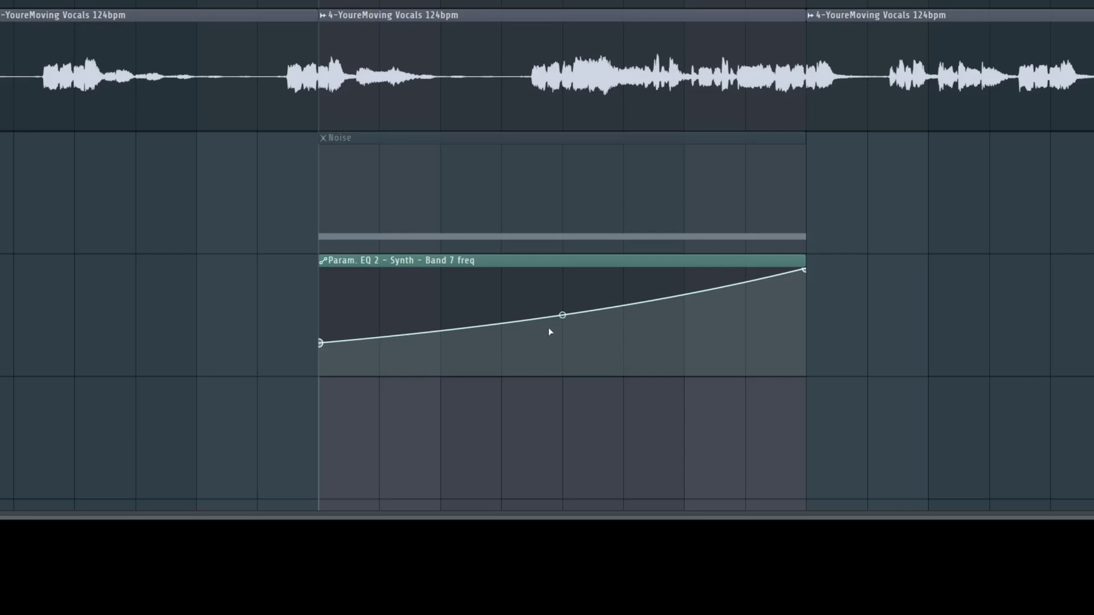
mouse_move(562, 316)
mouse_down()
mouse_move(562, 296)
mouse_move(562, 306)
mouse_up()
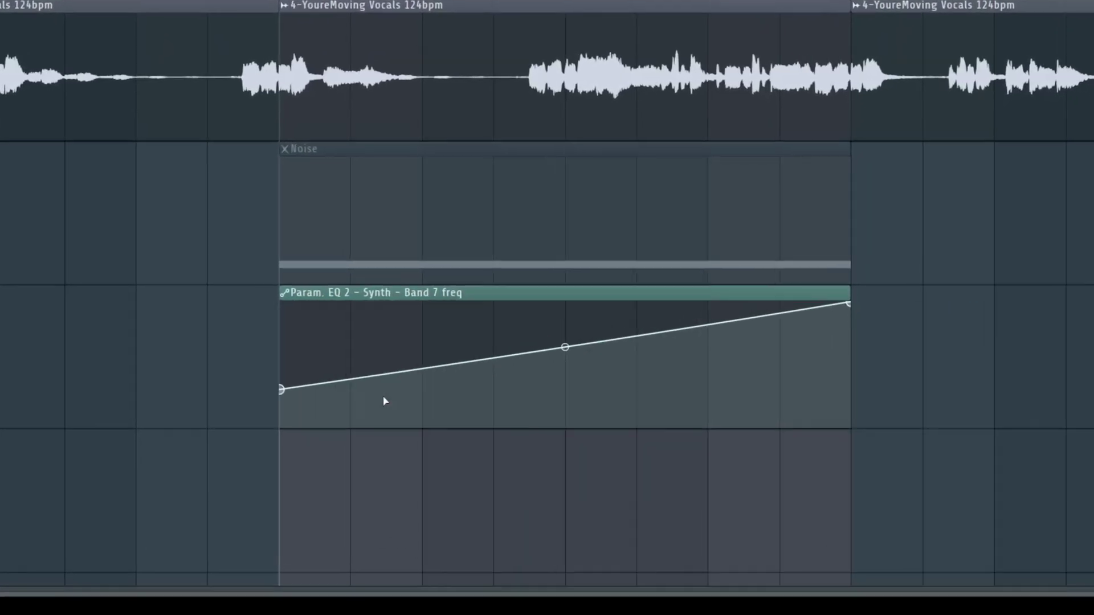
- Add an early peak and a sharp dip to the clip, curving the segments around them
drag(433, 393, 416, 335)
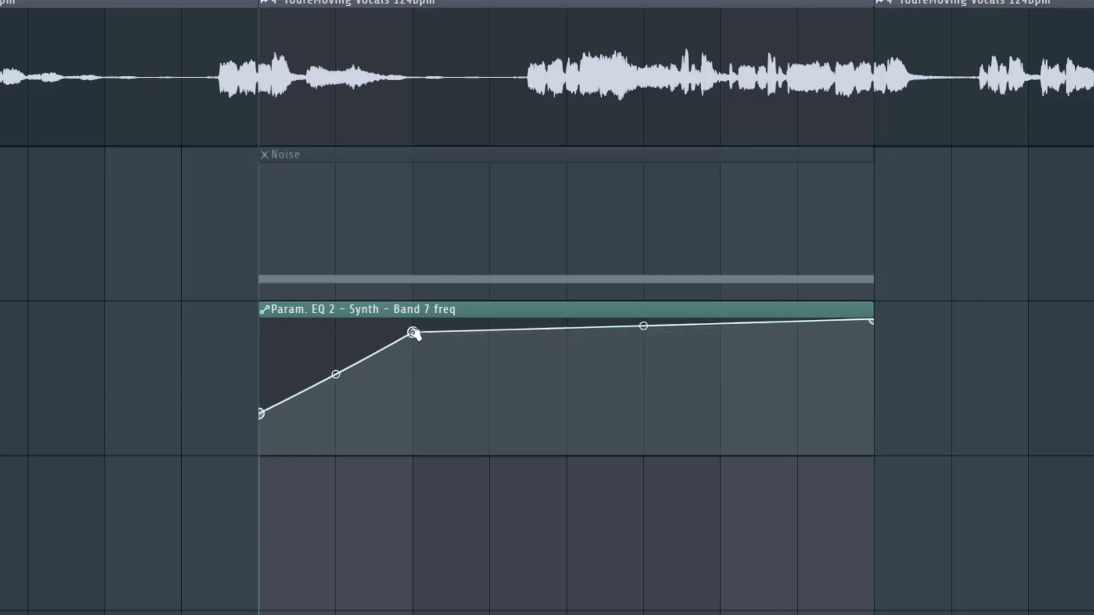
drag(486, 333, 498, 438)
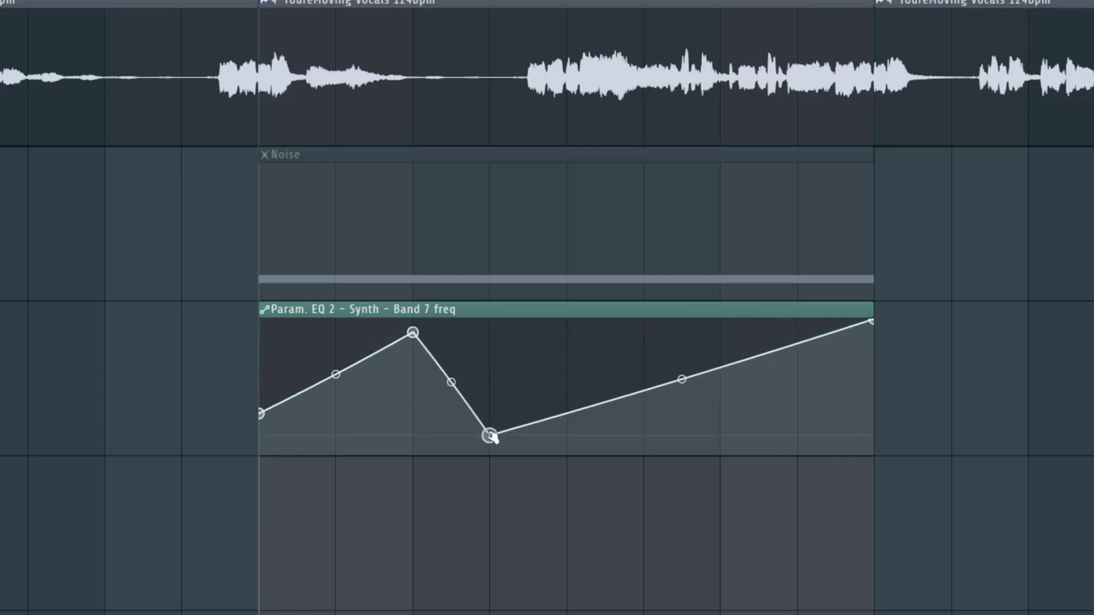
key(space)
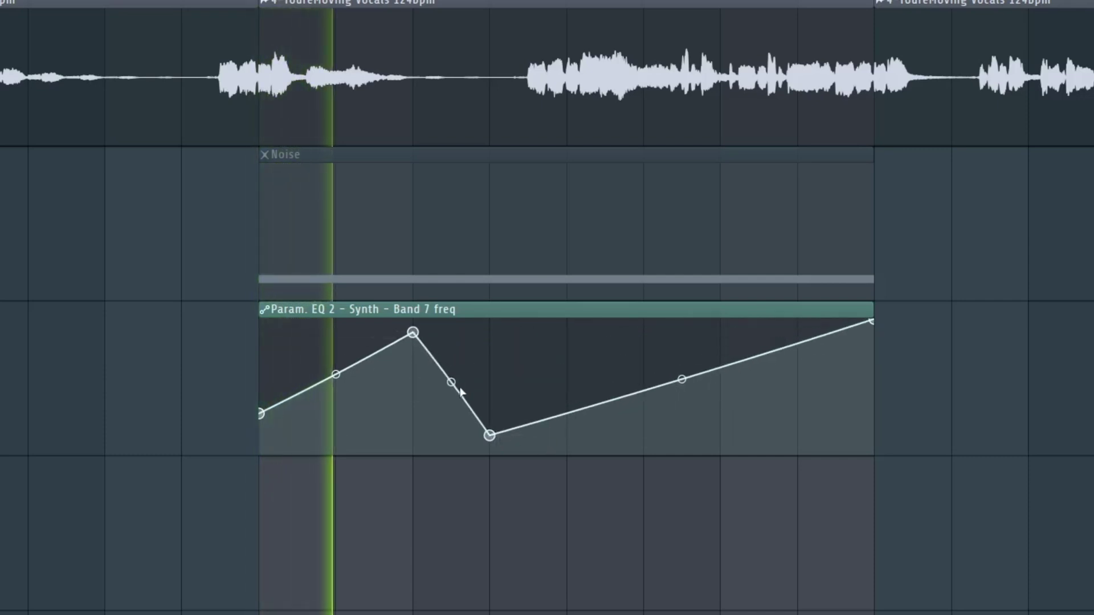
drag(451, 381, 452, 354)
drag(336, 375, 335, 396)
- Add a point after the dip and raise it so the line climbs back up
click(580, 415)
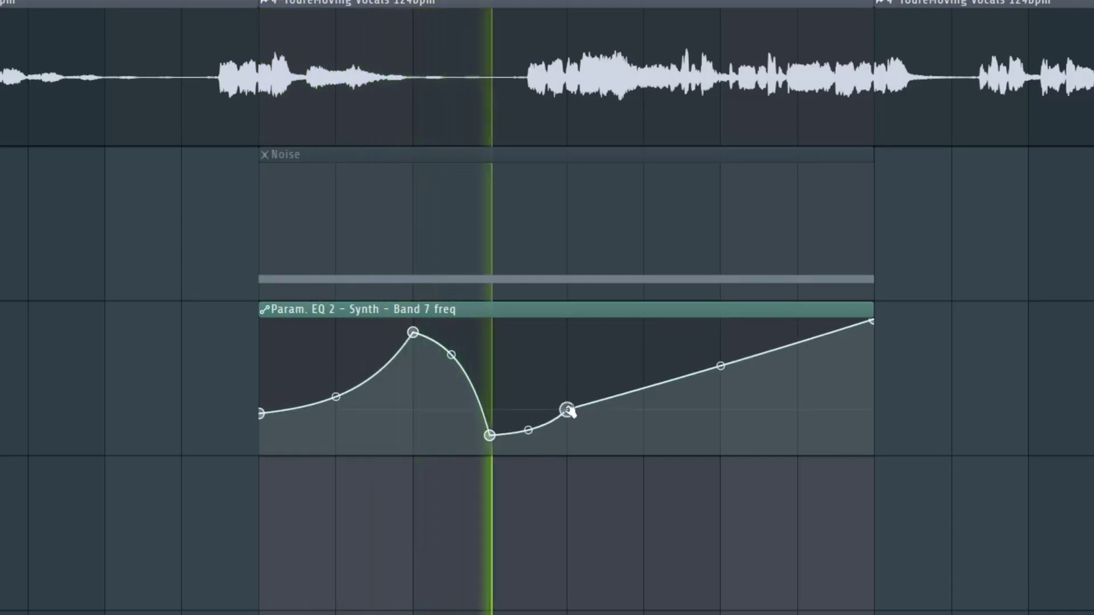
drag(566, 412, 567, 334)
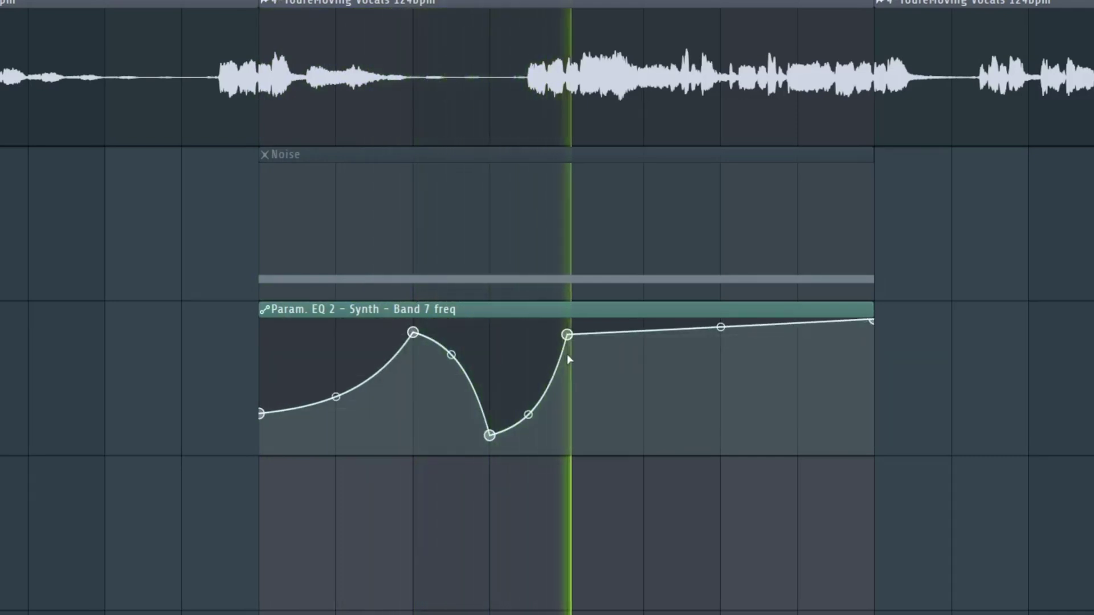
mouse_move(567, 335)
mouse_down()
mouse_move(676, 339)
mouse_move(568, 342)
mouse_up()
key(space)
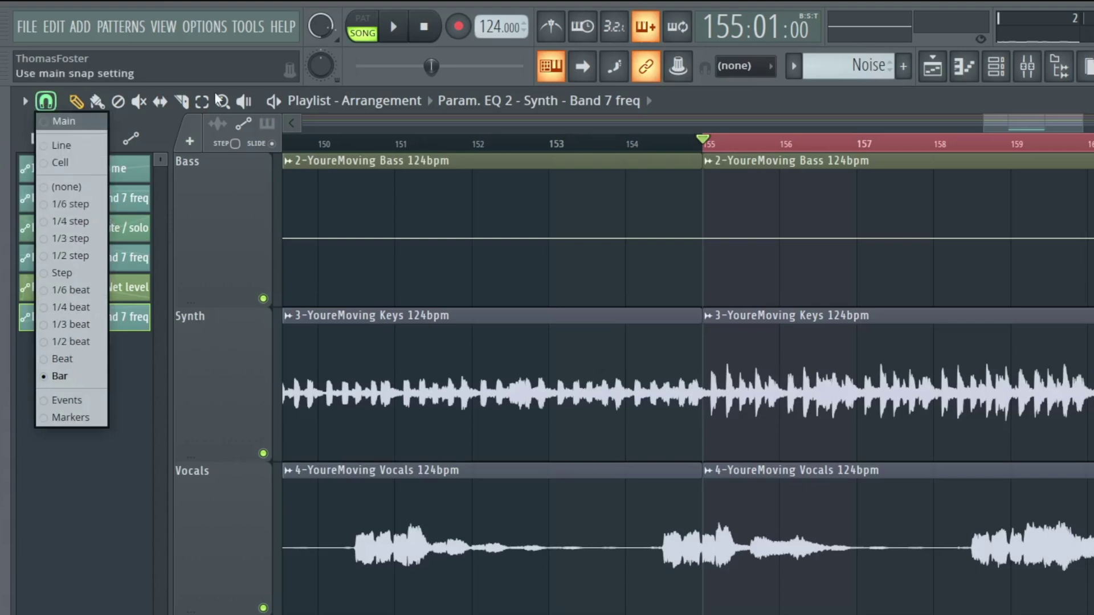
key(Escape)
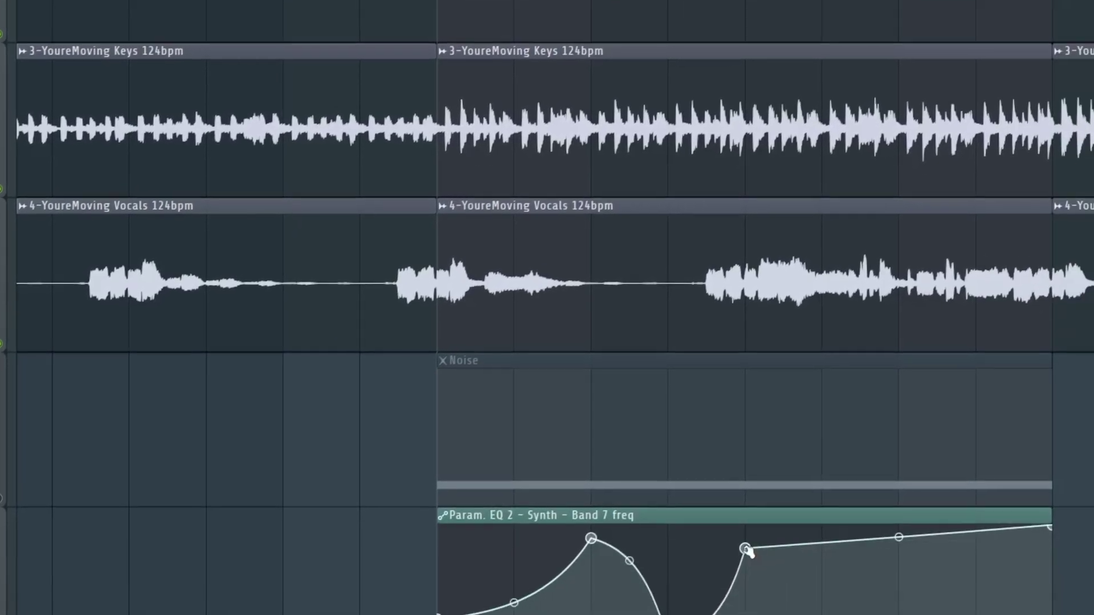
drag(746, 550, 799, 550)
drag(667, 417, 624, 419)
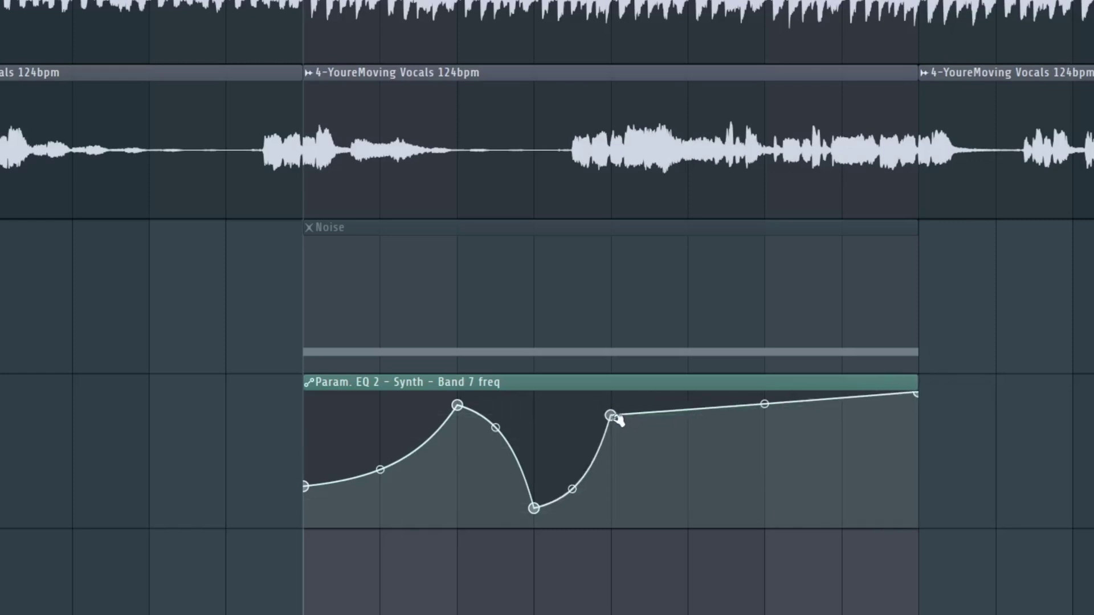
right_click(613, 419)
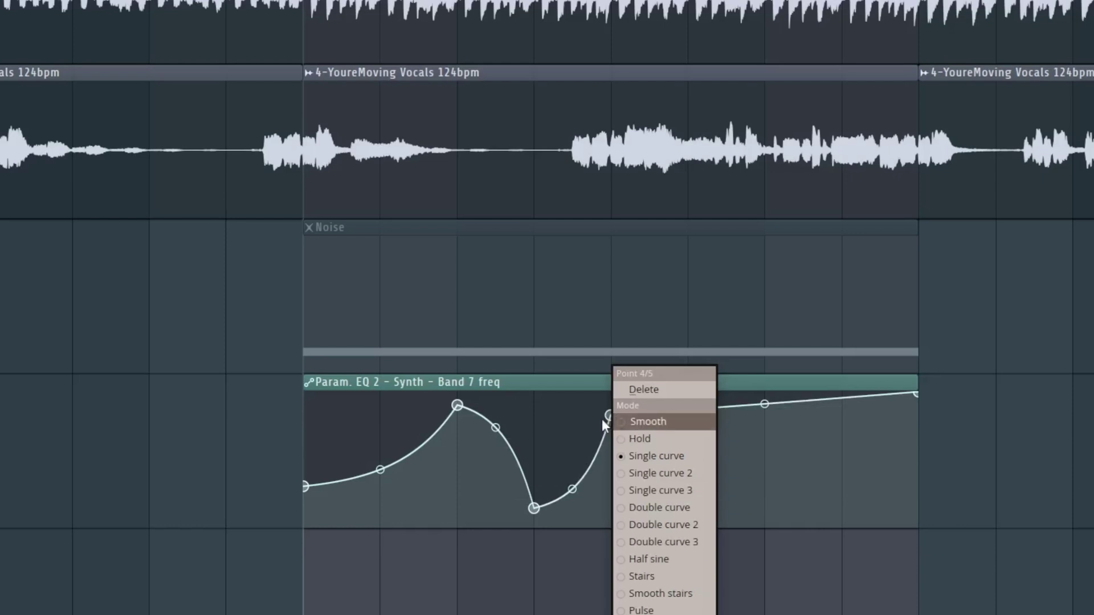
- Replace point 4 with a new rising point and try Single curve 2, Single curve 3, and Double curve
click(646, 390)
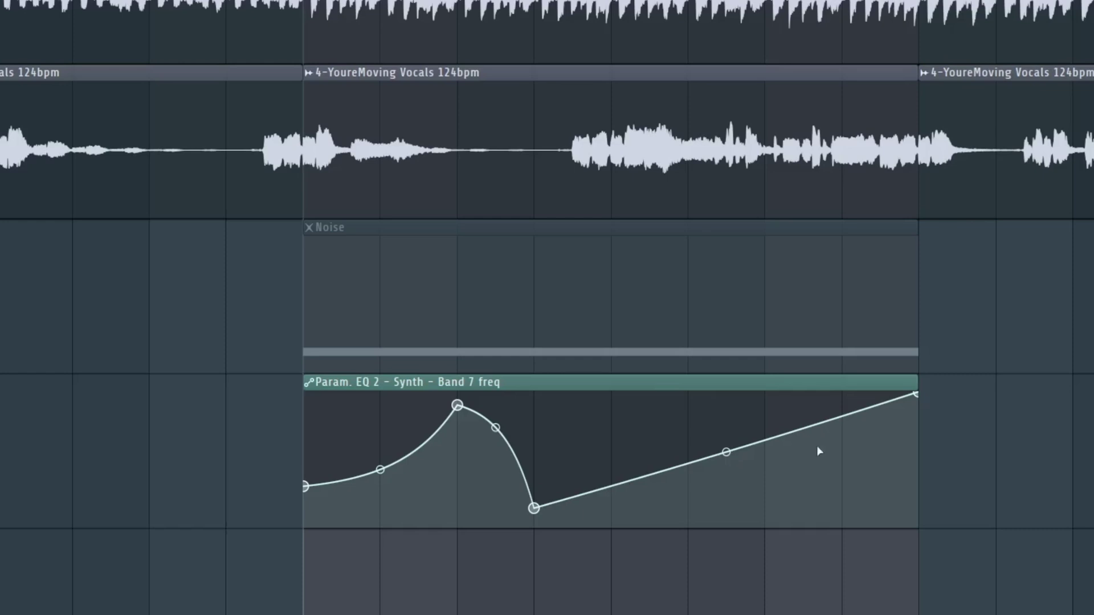
drag(647, 482, 704, 405)
right_click(688, 404)
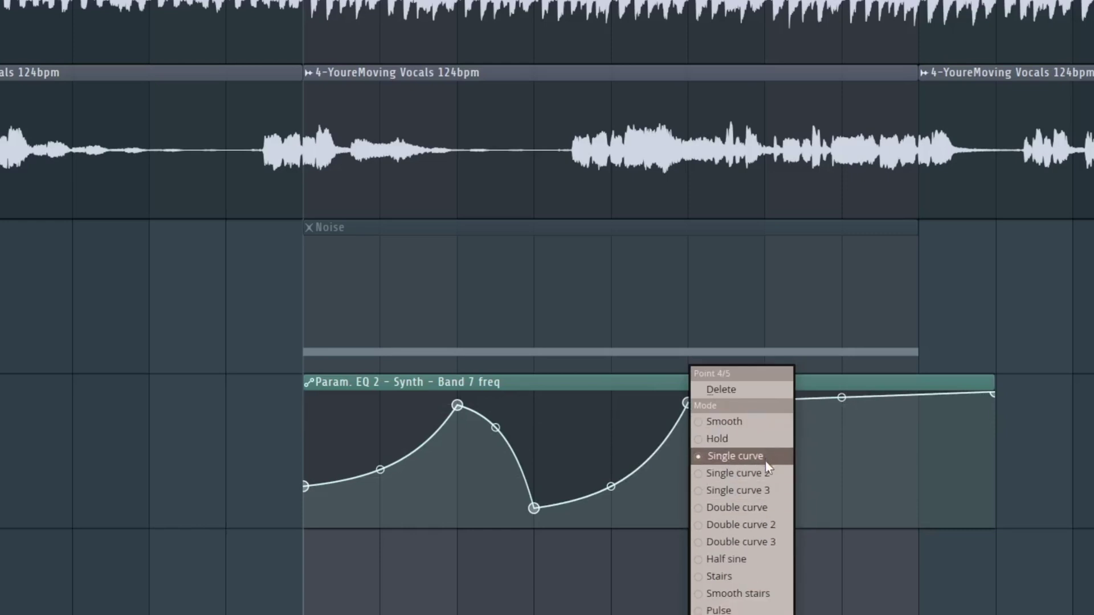
click(763, 477)
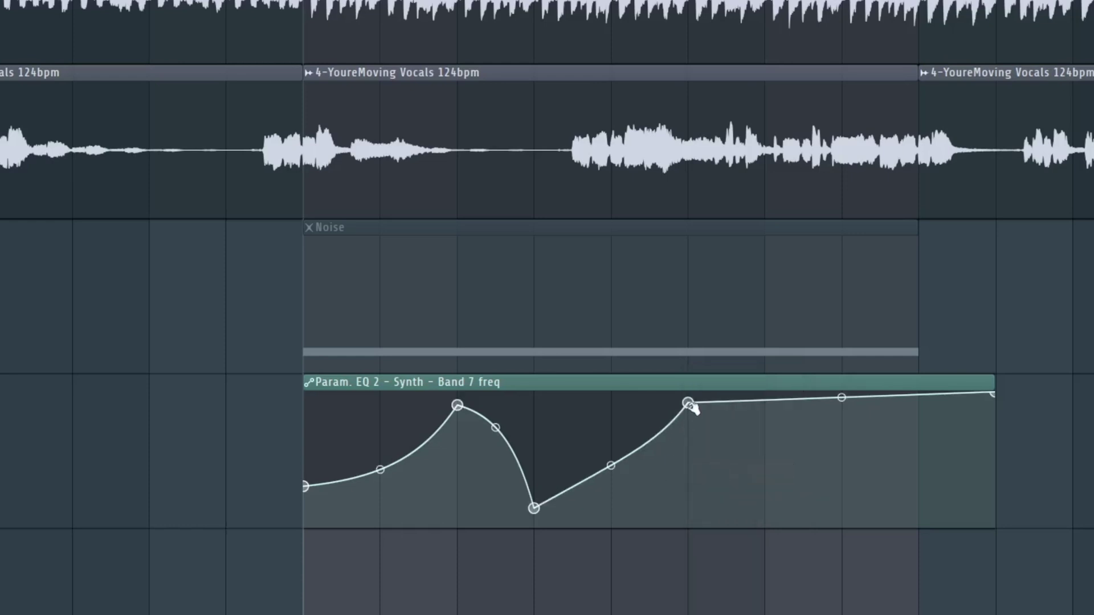
right_click(690, 406)
click(747, 487)
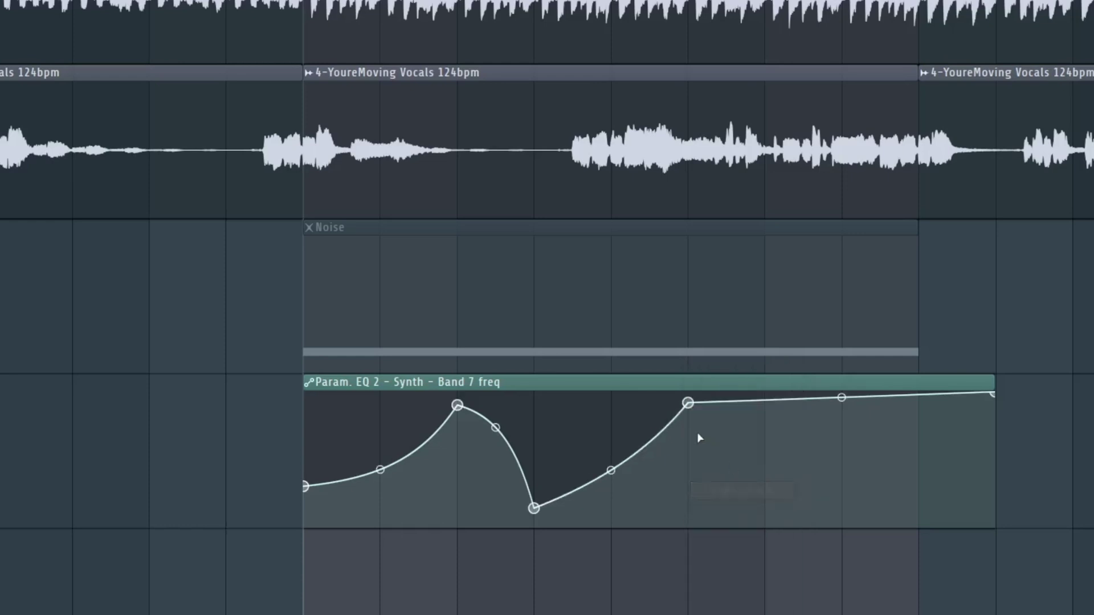
right_click(687, 405)
click(776, 507)
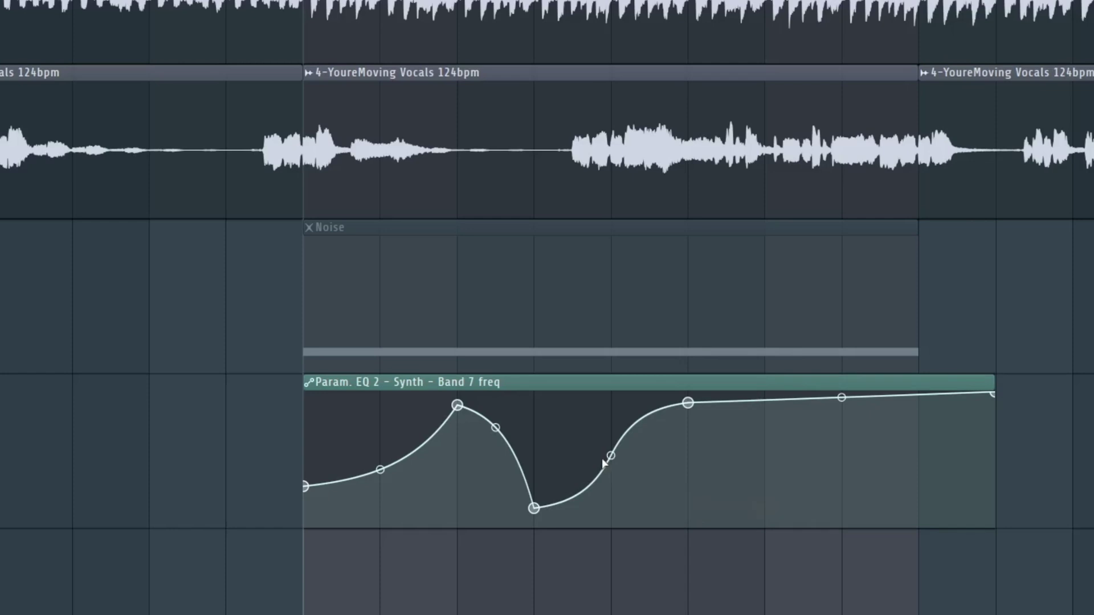
- Adjust the rise's tension, set it to Stairs, and play back the stepped automation
drag(612, 457, 610, 433)
right_click(687, 404)
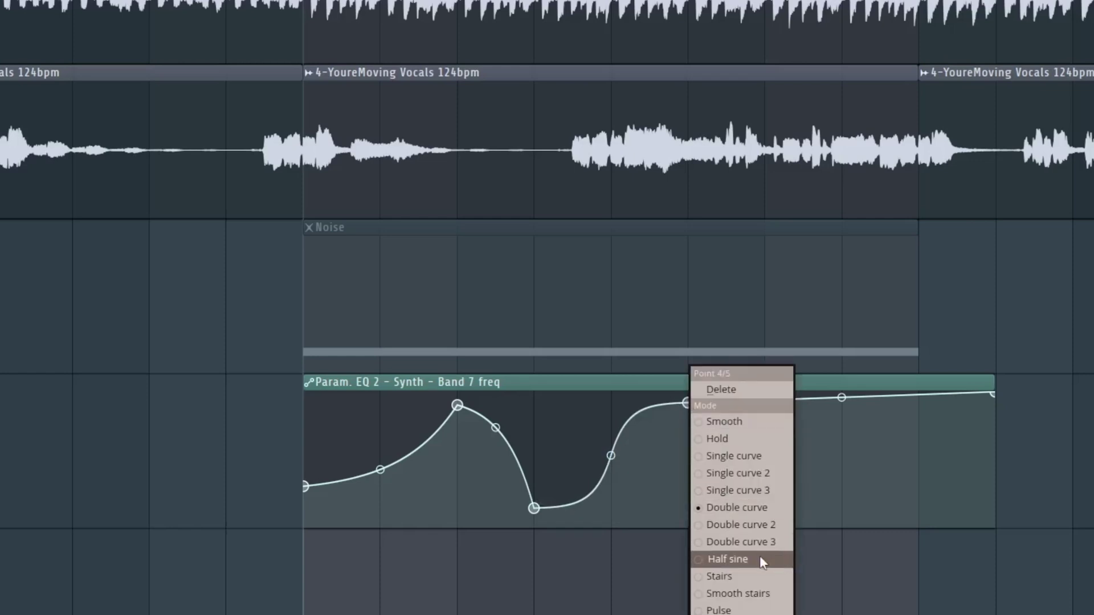
click(753, 576)
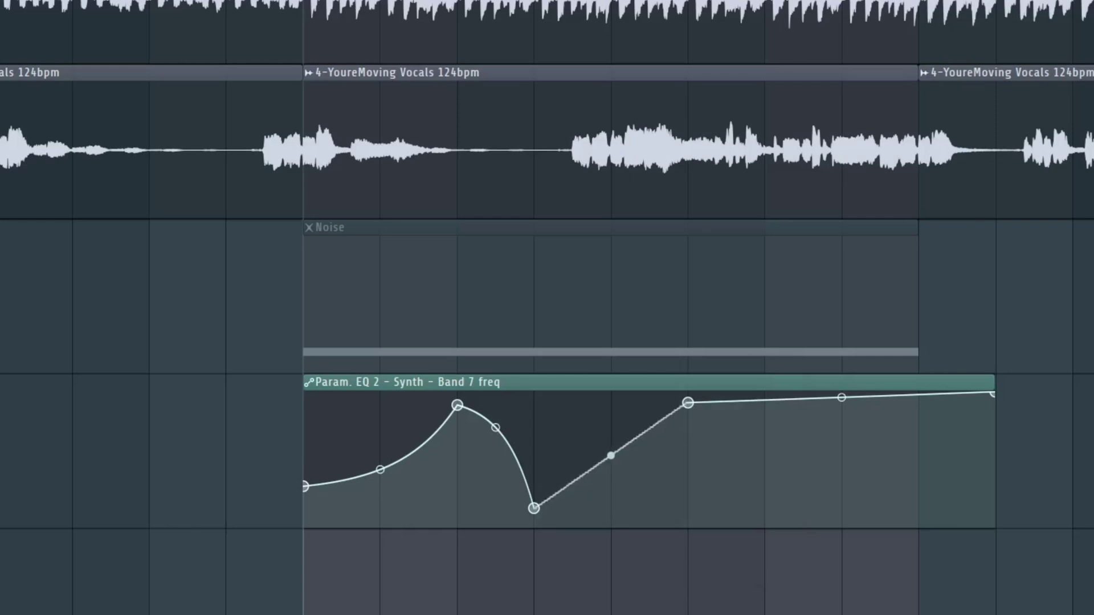
key(space)
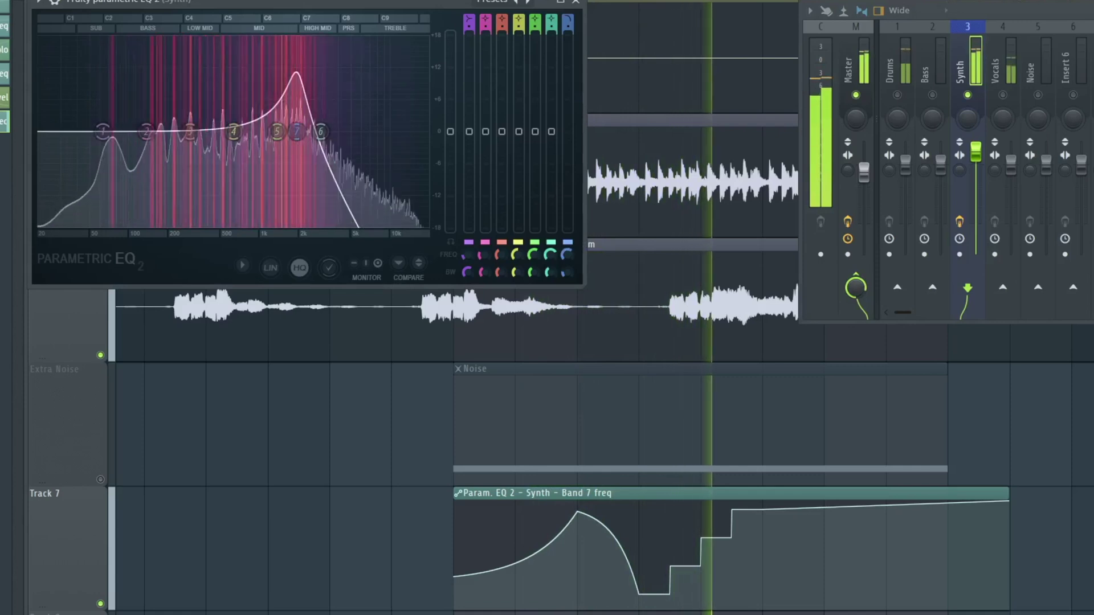
- Switch the stepped rise to Pulse, then Wave, tuning it to a three-peak triangle
key(space)
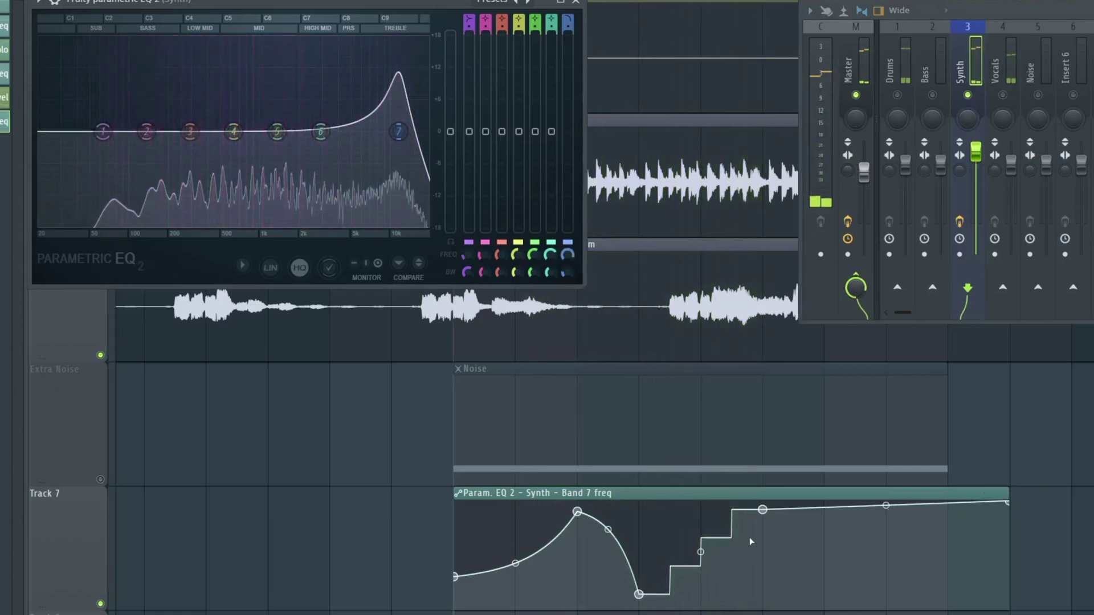
right_click(763, 511)
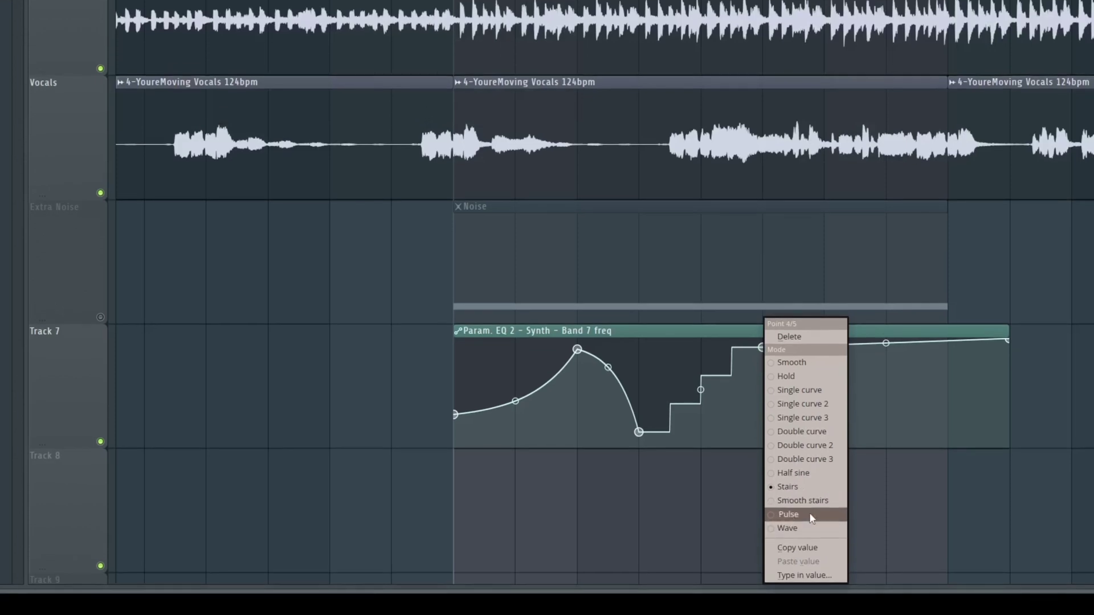
click(812, 516)
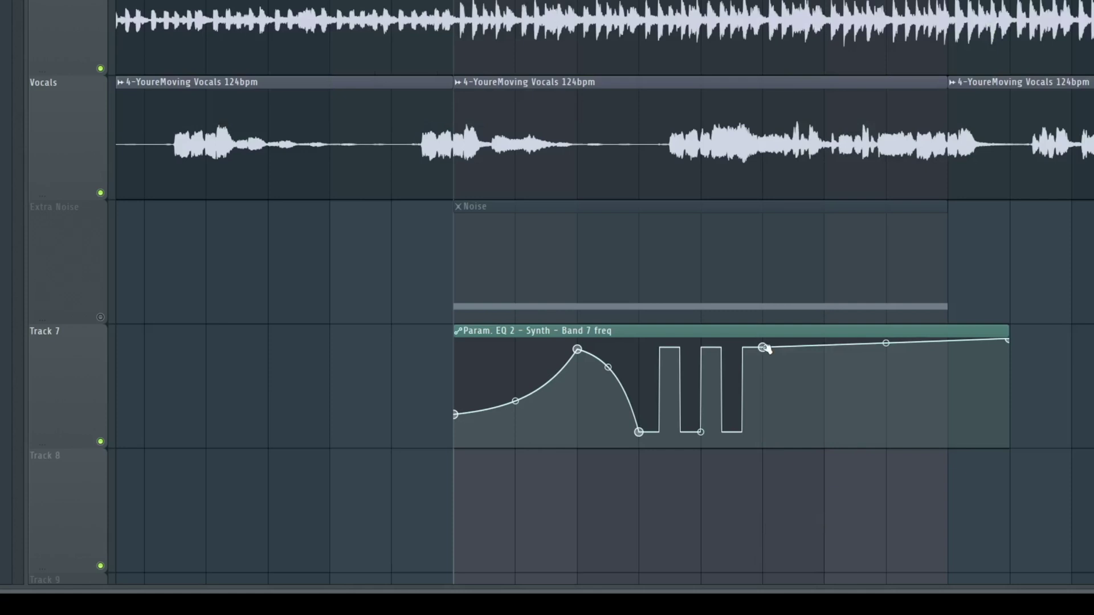
right_click(763, 348)
click(813, 529)
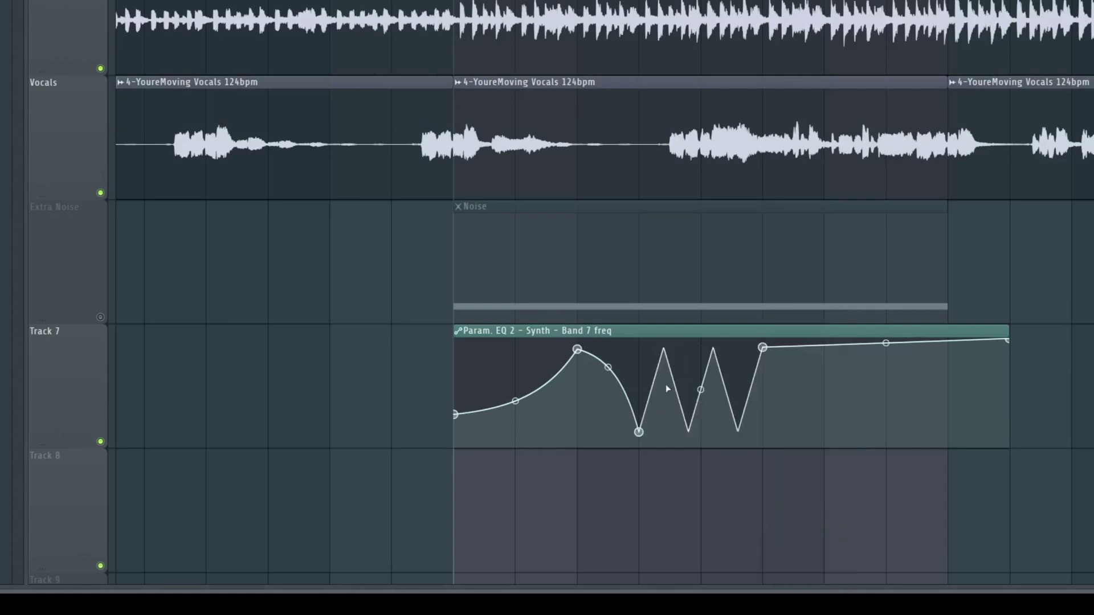
drag(701, 391, 701, 392)
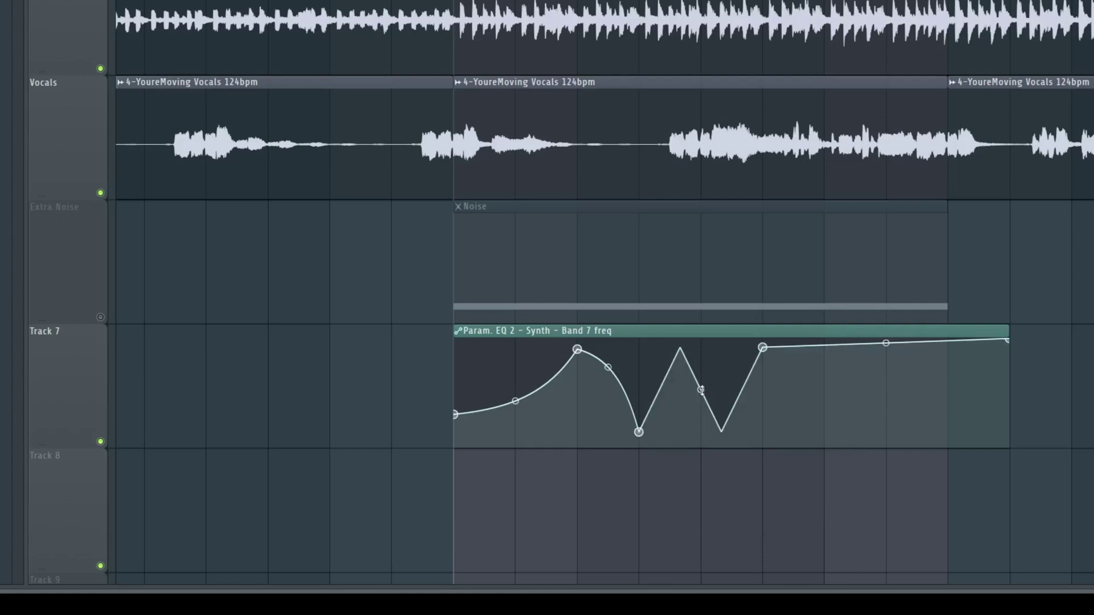
mouse_move(702, 391)
mouse_down()
mouse_move(700, 376)
mouse_move(701, 391)
mouse_up()
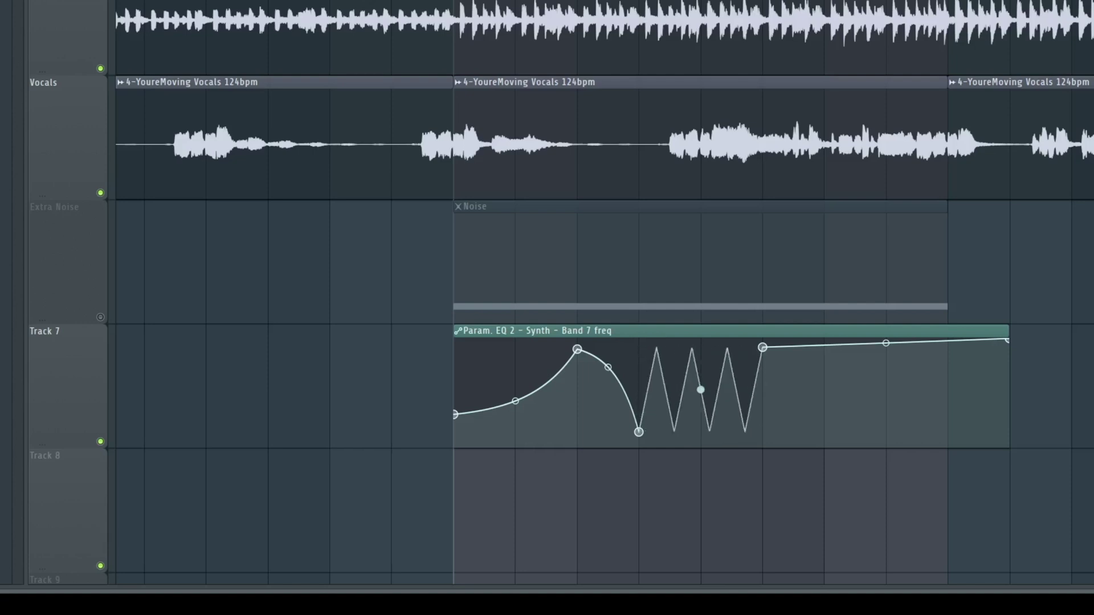
- Delete the wave points and the peak point, leaving a straight ramp
right_click(762, 348)
click(787, 340)
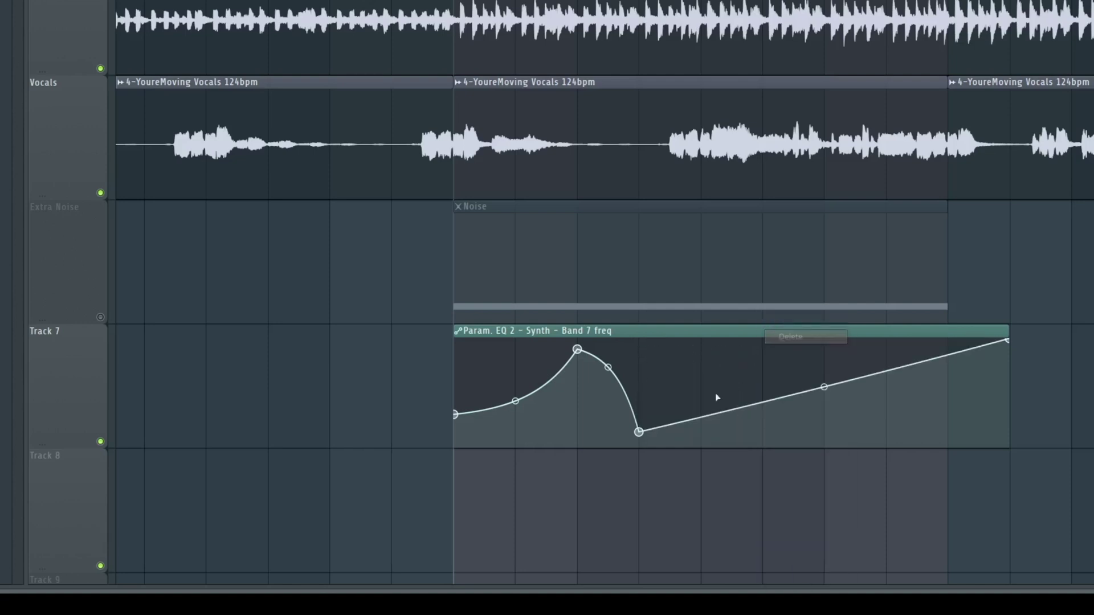
right_click(638, 432)
click(707, 337)
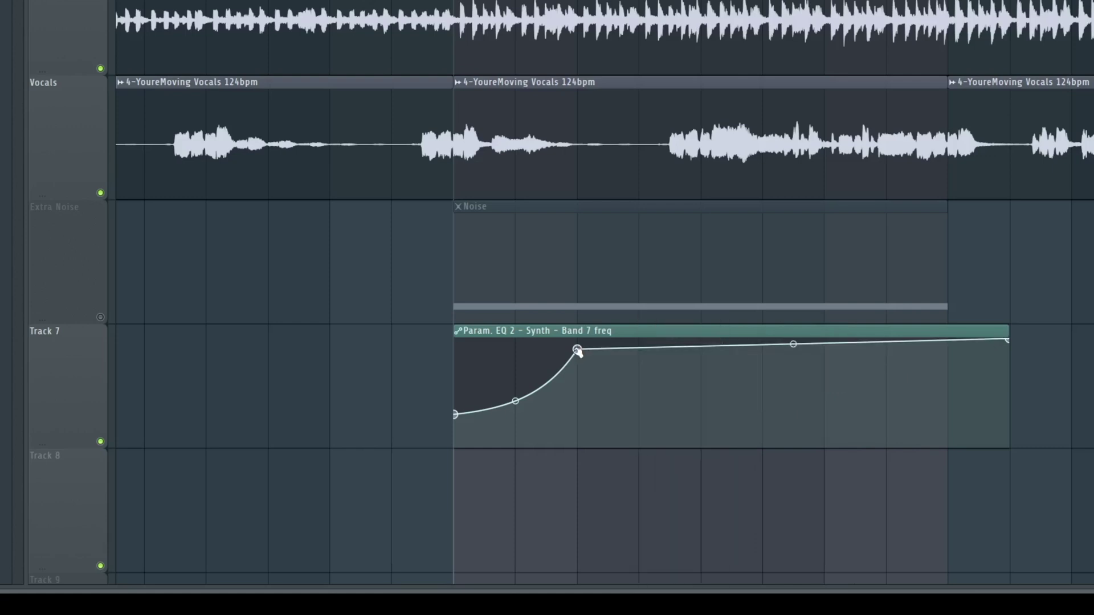
right_click(577, 348)
click(612, 339)
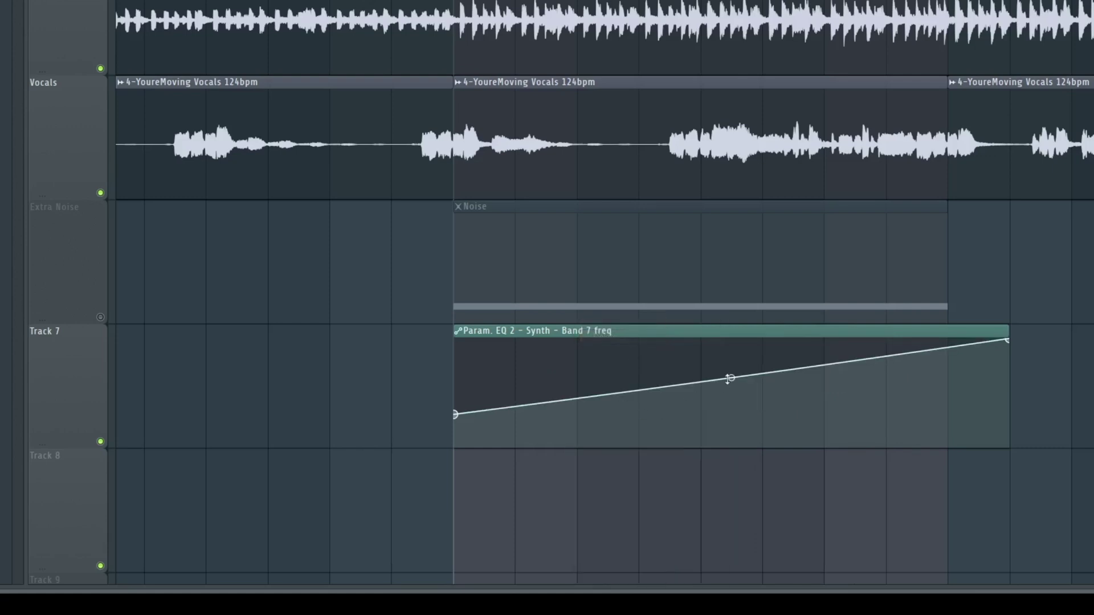
- Bend the ramp into a concave curve and preview the sweep
drag(729, 379, 731, 387)
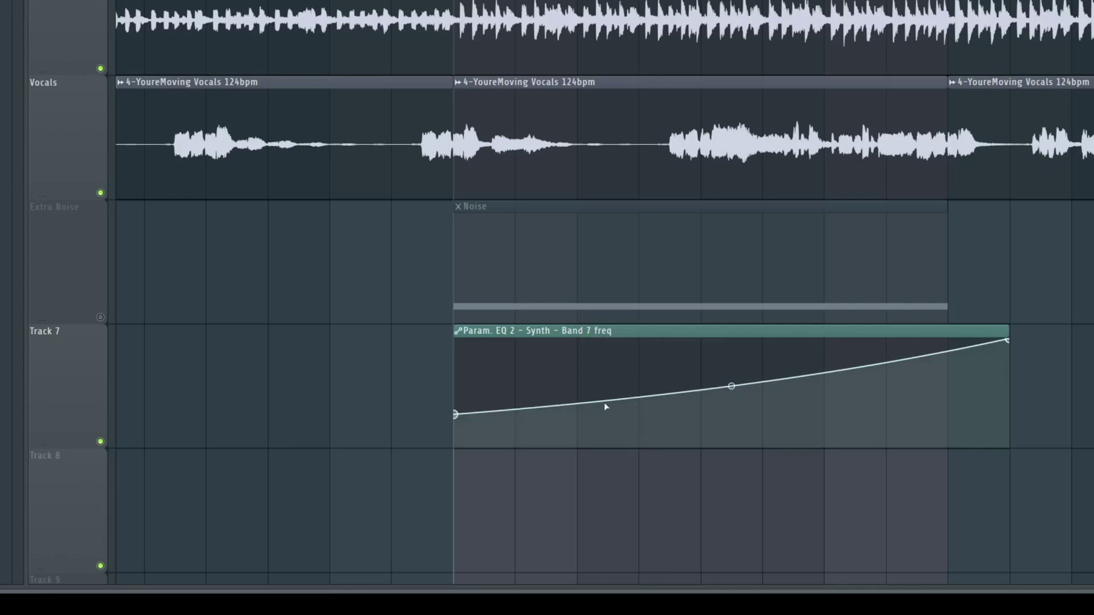
key(space)
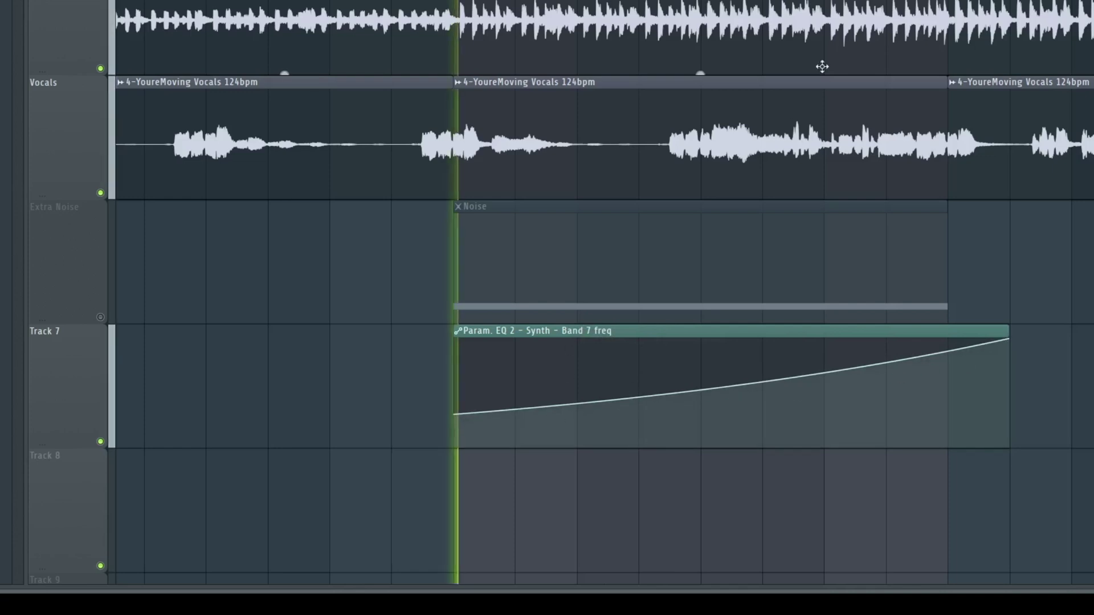
key(space)
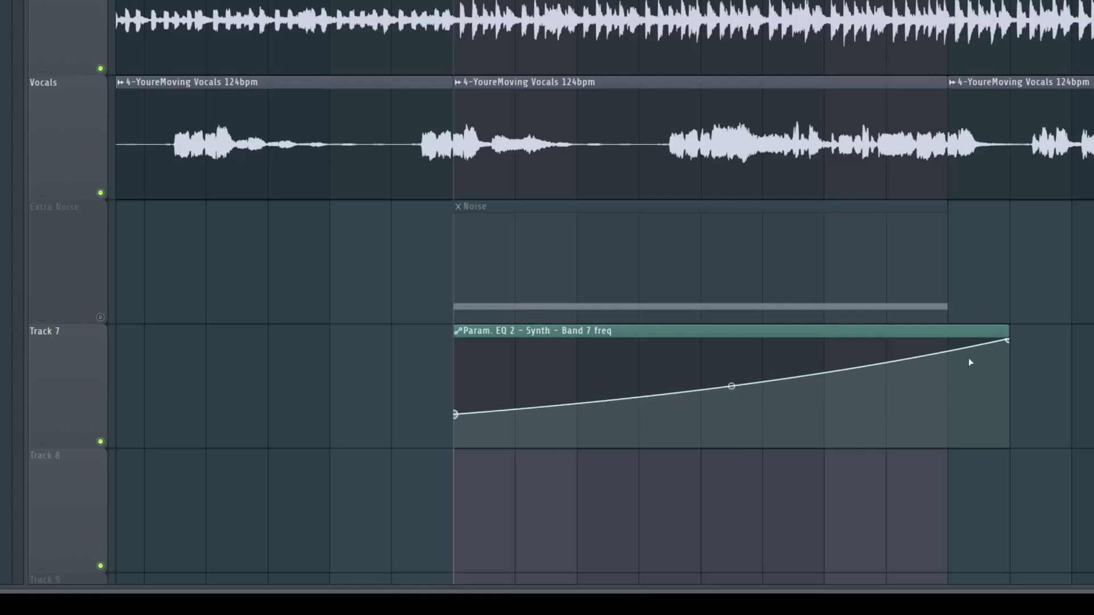
- Load Fruity Reeverb 2 into slot 2 of the Synth insert after moving the Mixer left
key(F9)
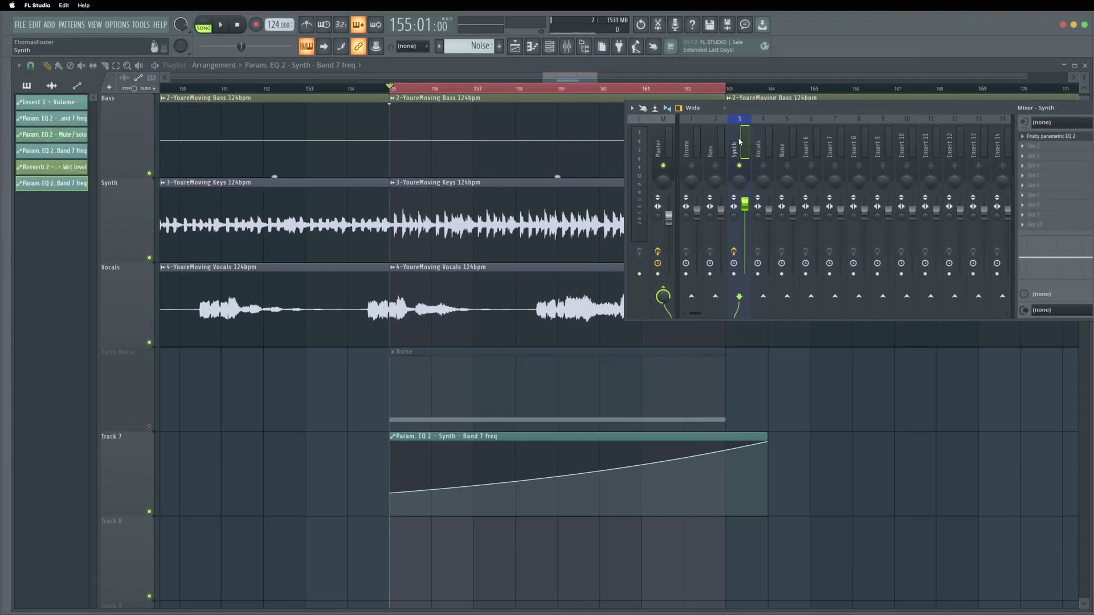
click(1023, 147)
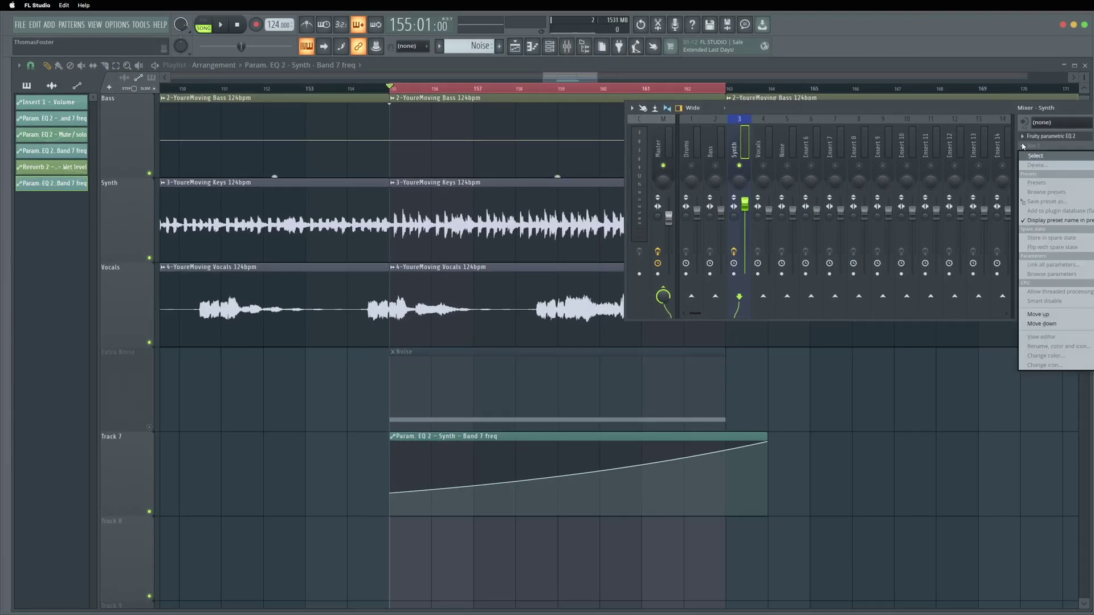
click(945, 105)
drag(945, 107, 473, 137)
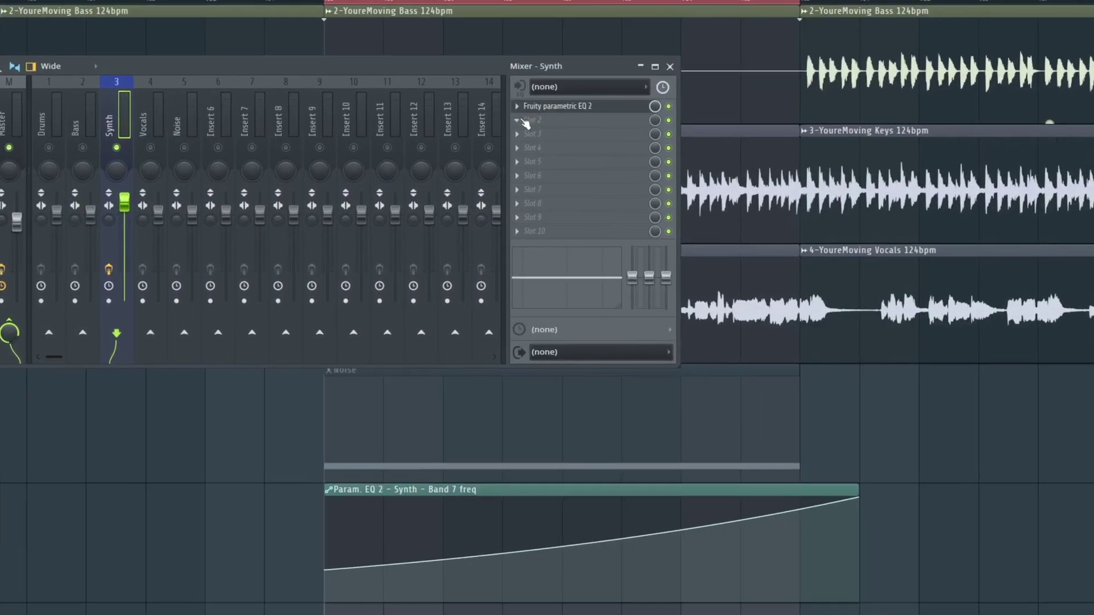
click(517, 121)
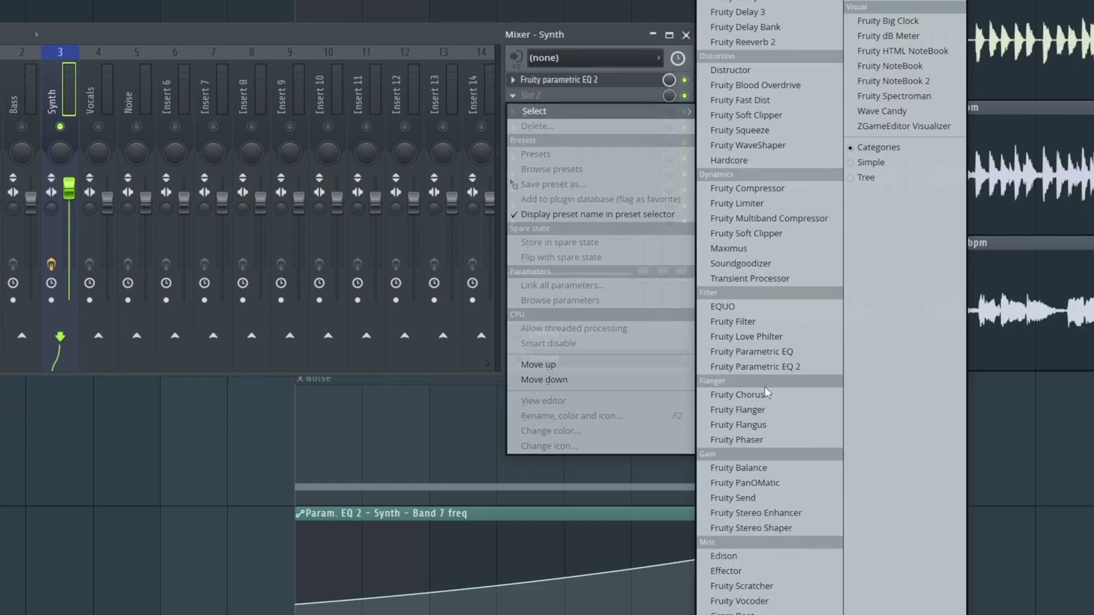
click(743, 42)
- Close the Mixer and raise the Synth reverb's room size to 81
click(692, 40)
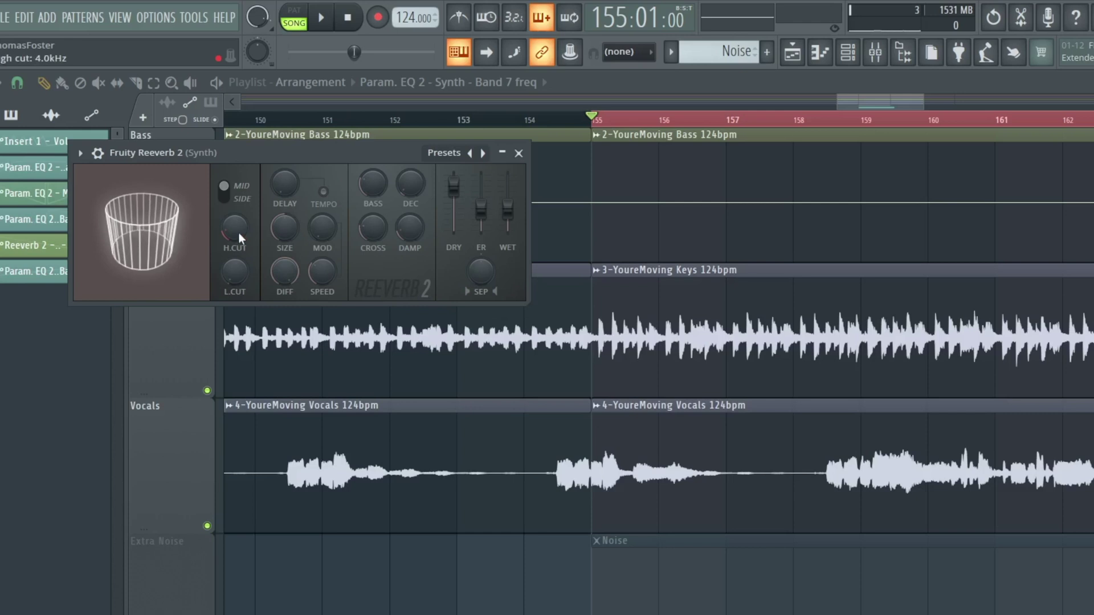
mouse_move(282, 233)
mouse_down()
mouse_move(282, 208)
mouse_move(281, 230)
mouse_up()
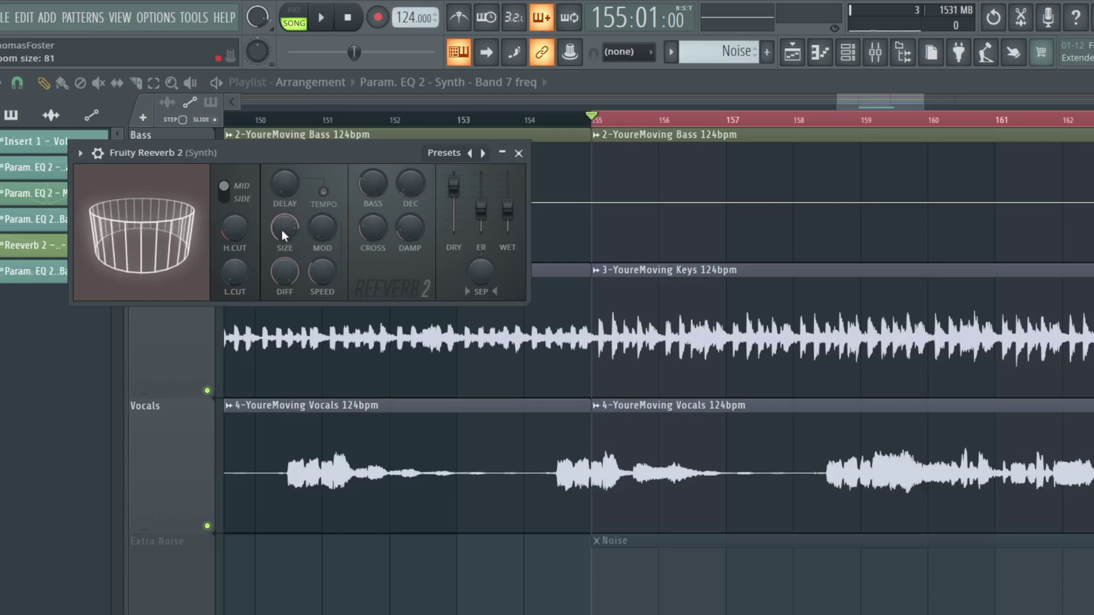
scroll(517, 227, down, 3)
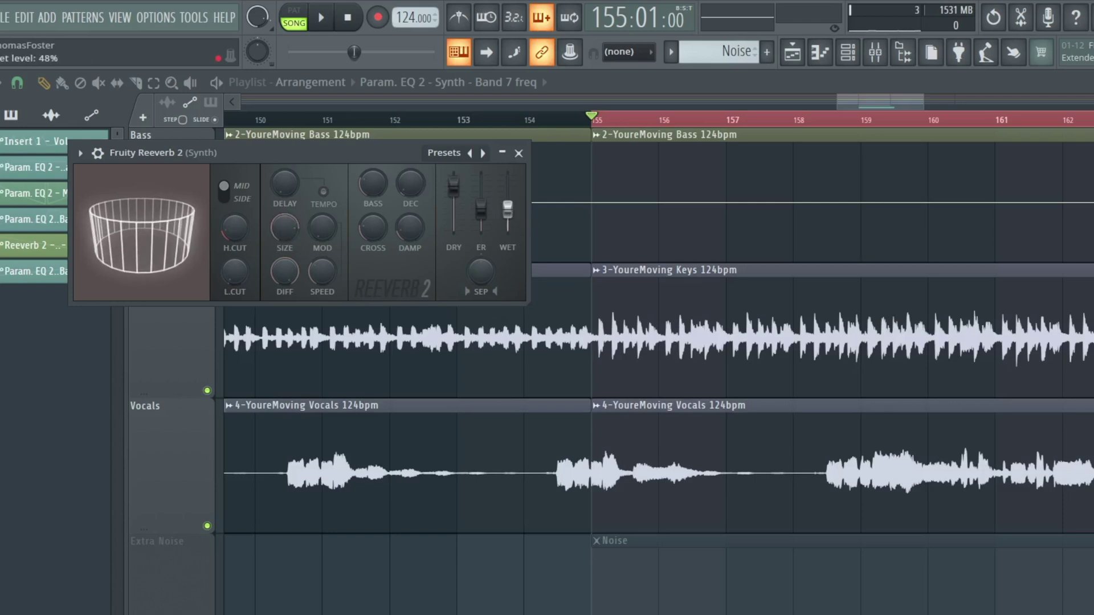
- Play the song while trying reverb Wet levels up to 83%, ending back at 0%
key(space)
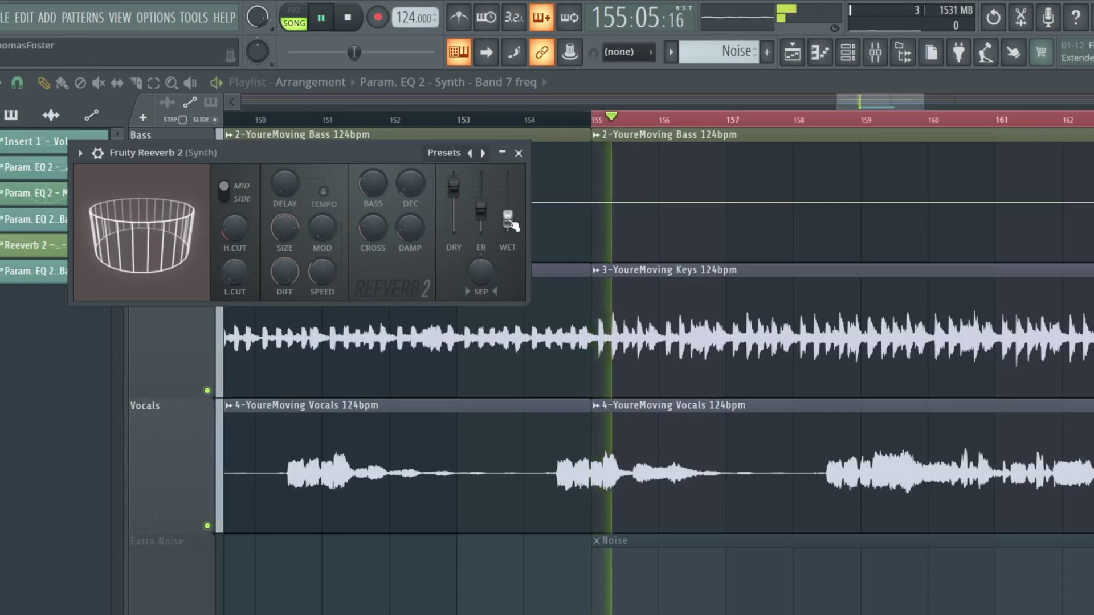
mouse_move(513, 224)
mouse_down()
mouse_move(510, 171)
mouse_move(510, 233)
mouse_up()
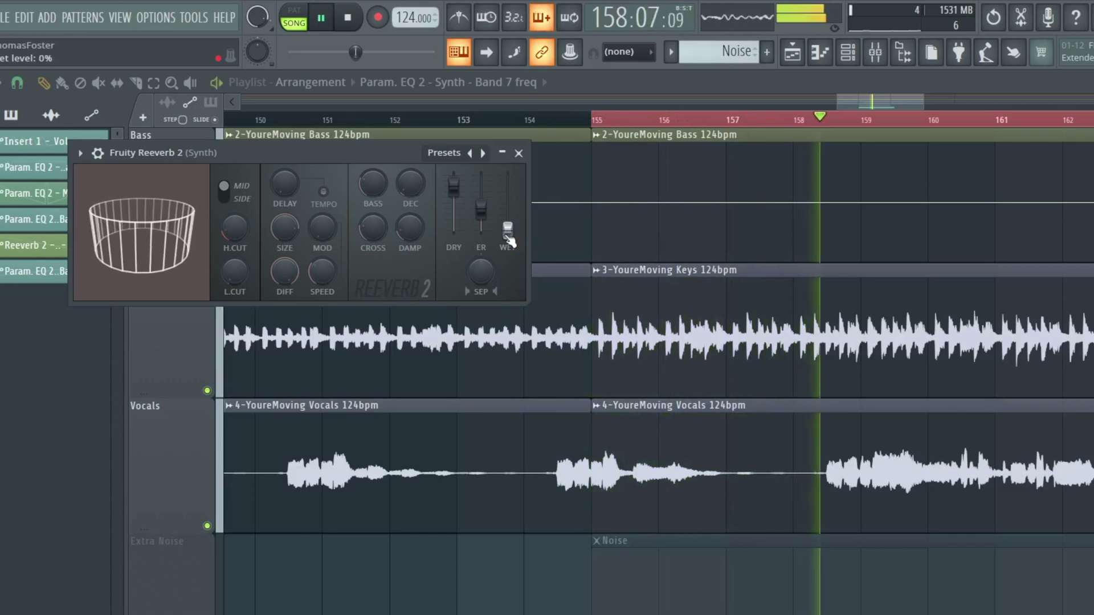
mouse_move(510, 232)
mouse_down()
mouse_move(508, 178)
mouse_move(508, 230)
mouse_up()
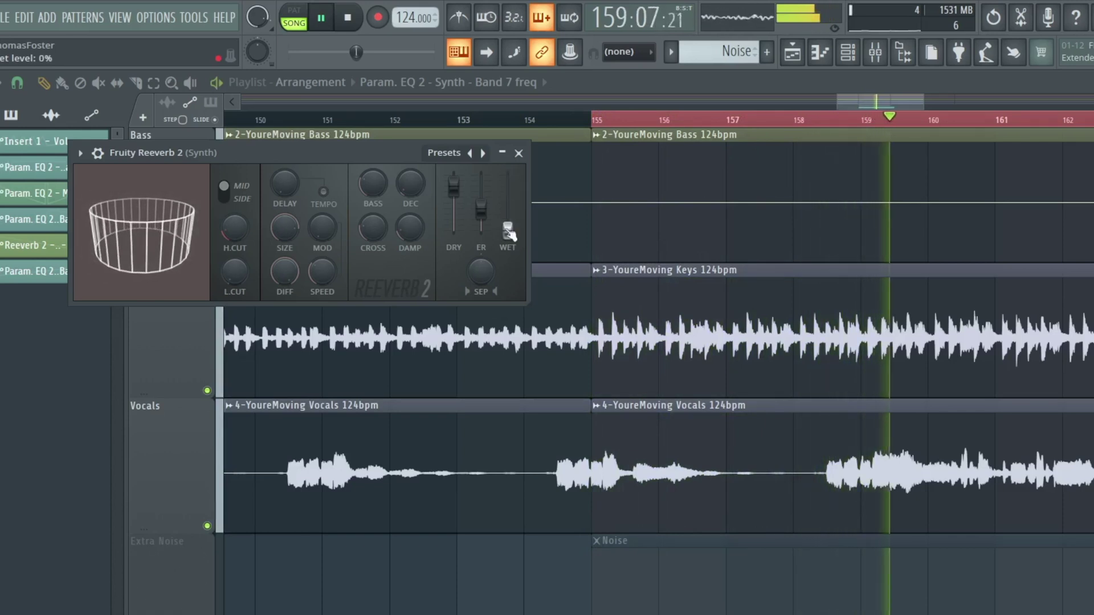
mouse_move(509, 234)
mouse_down()
mouse_move(508, 178)
mouse_move(511, 233)
mouse_up()
key(space)
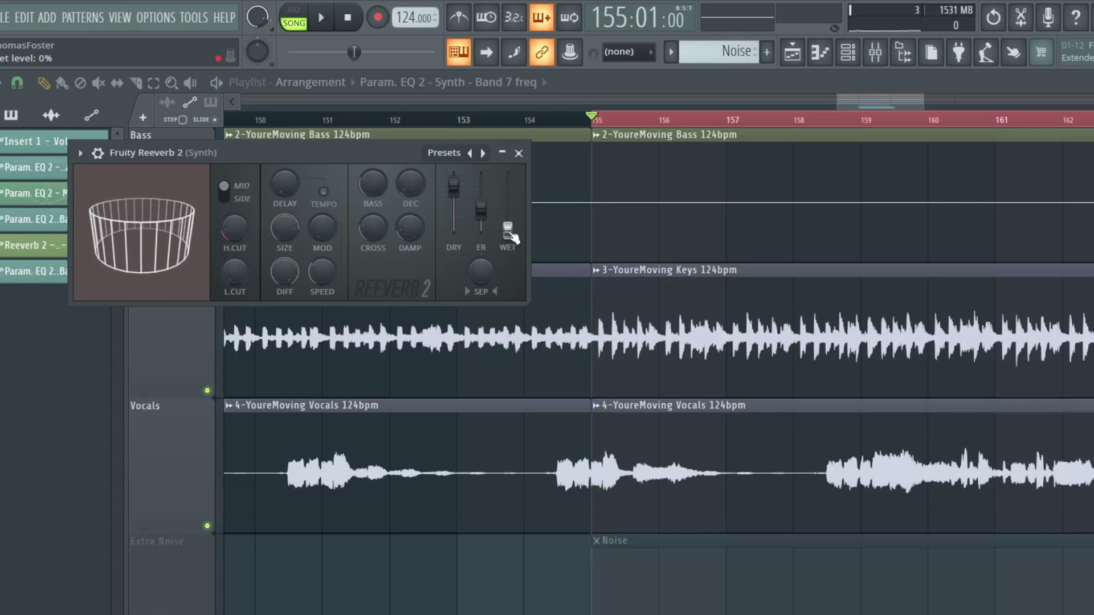
right_click(507, 231)
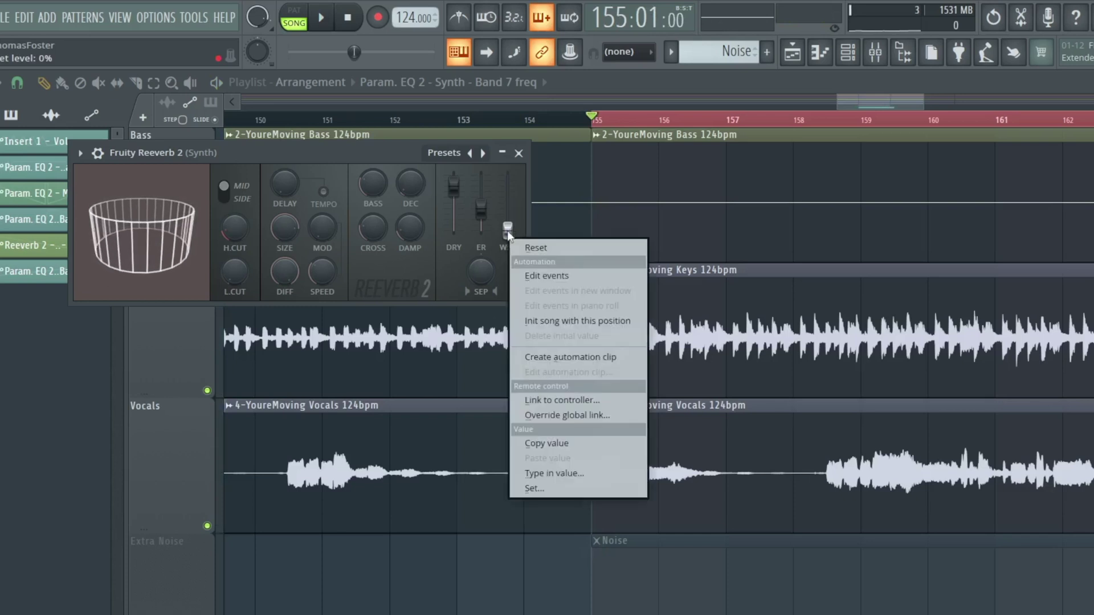
- Create a Reeverb 2 Wet automation clip on Track 8, bent low then rising steeply to full
click(569, 358)
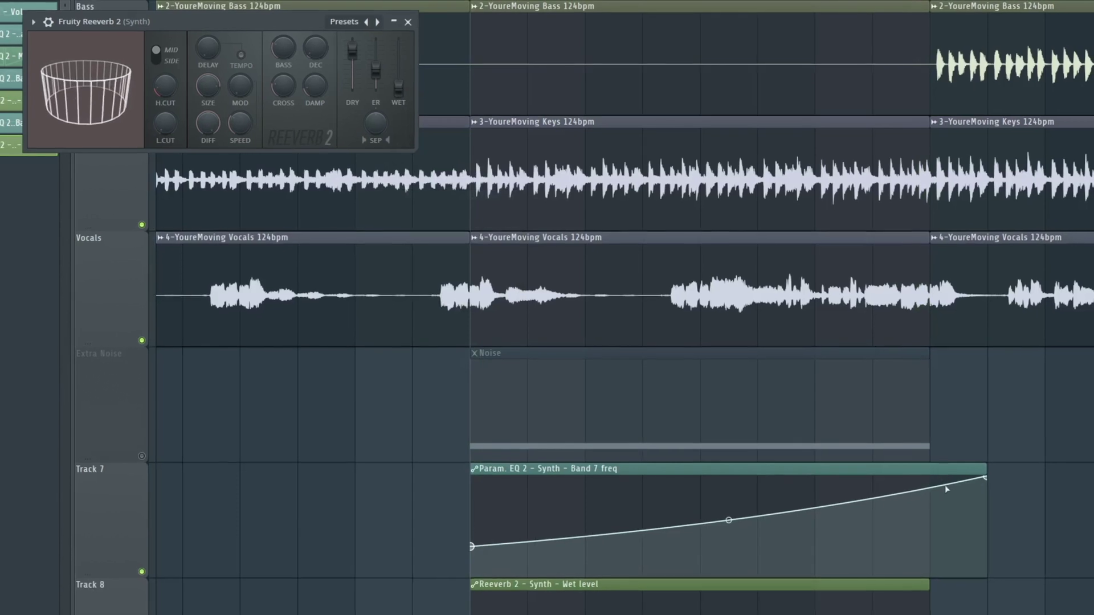
scroll(962, 515, up, 3)
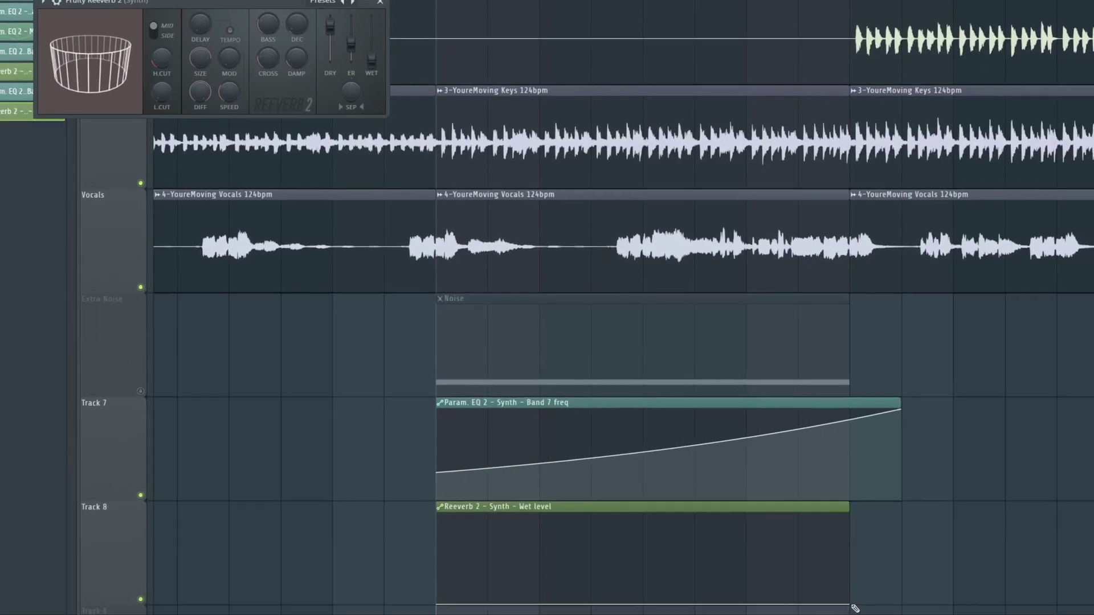
drag(846, 601, 843, 511)
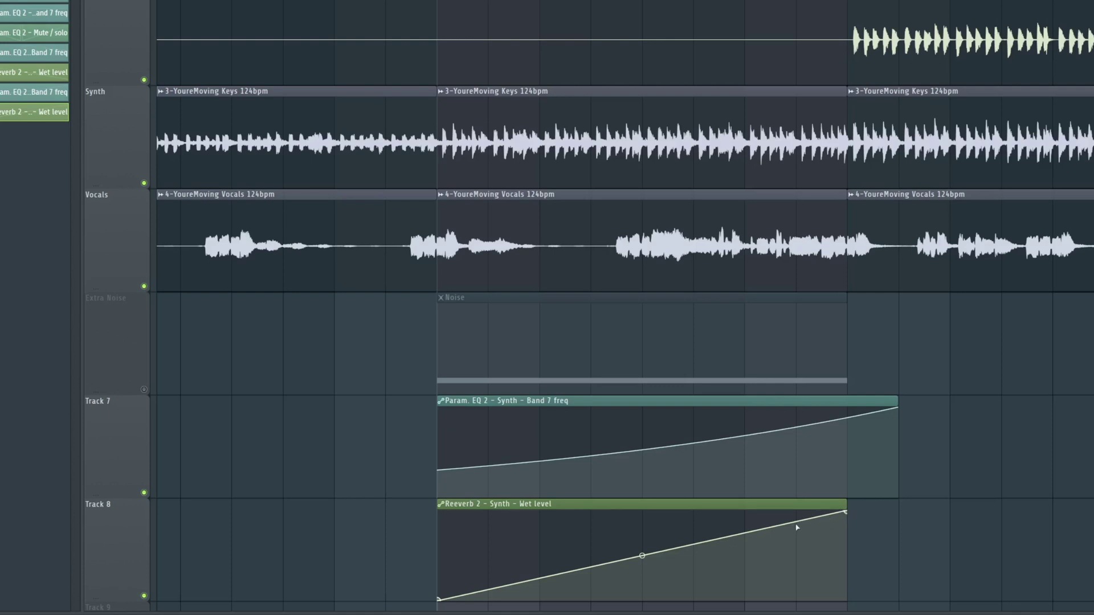
drag(798, 524, 799, 512)
drag(617, 566, 616, 595)
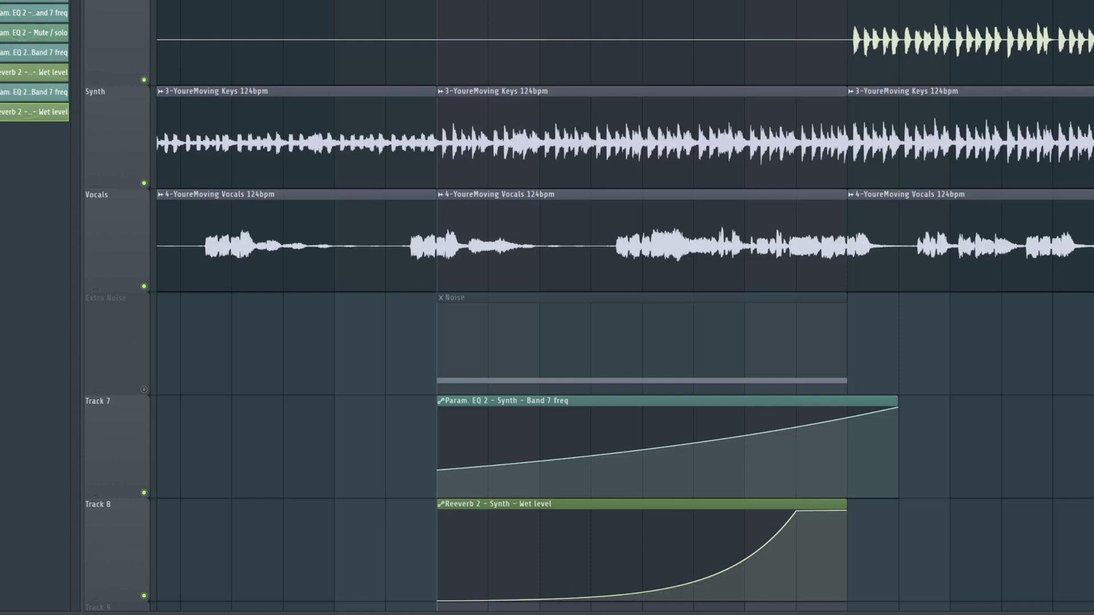
- Show the Synth insert's Parametric EQ 2 and Reeverb 2 windows with the mixer moved aside
key(F9)
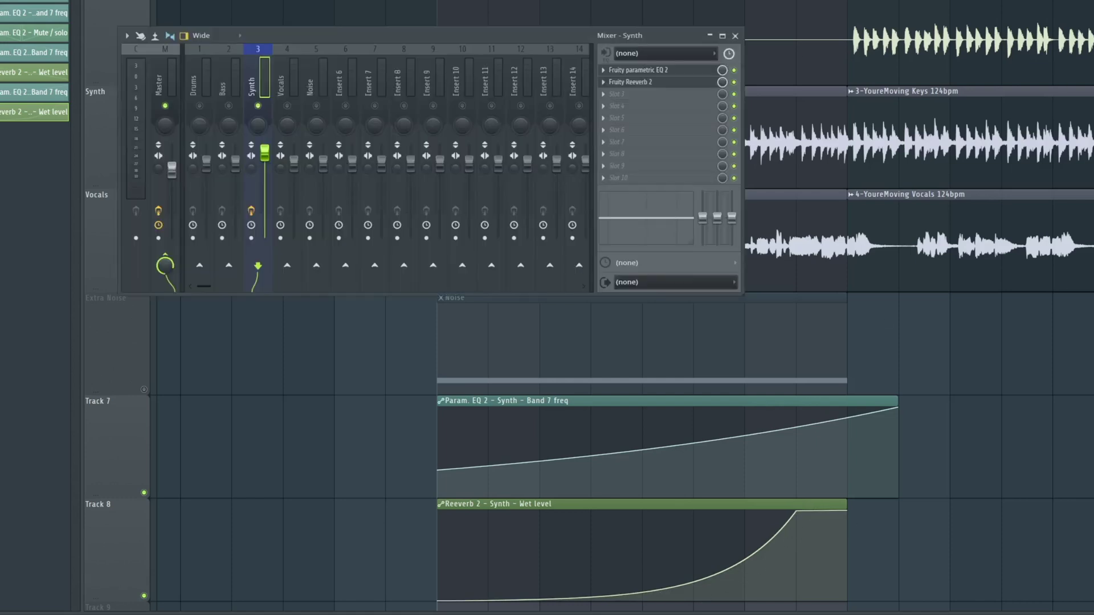
click(632, 69)
click(633, 82)
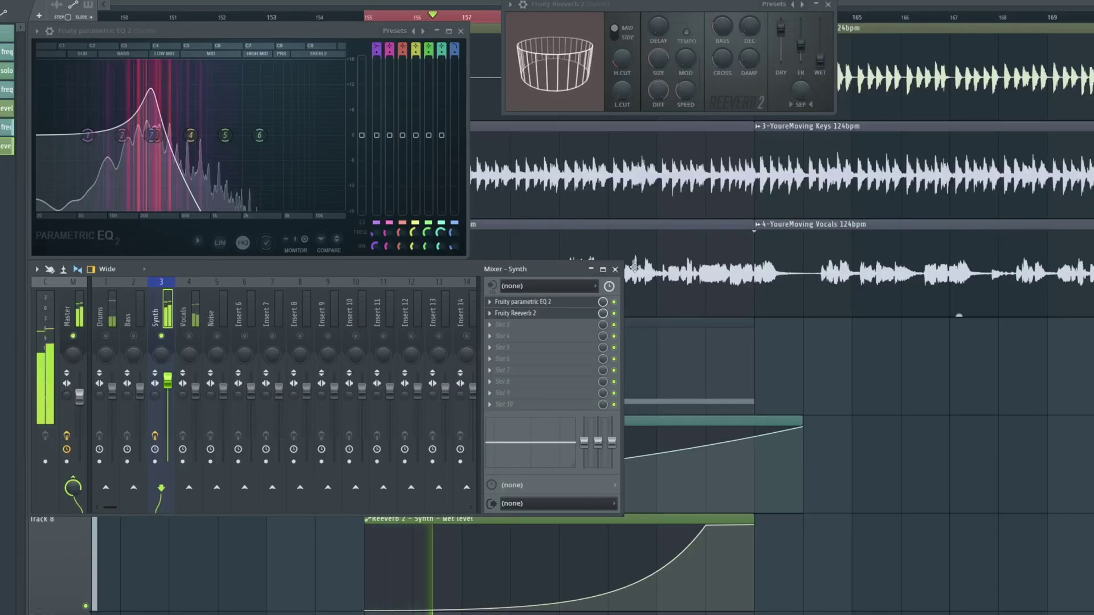
drag(411, 273, 112, 337)
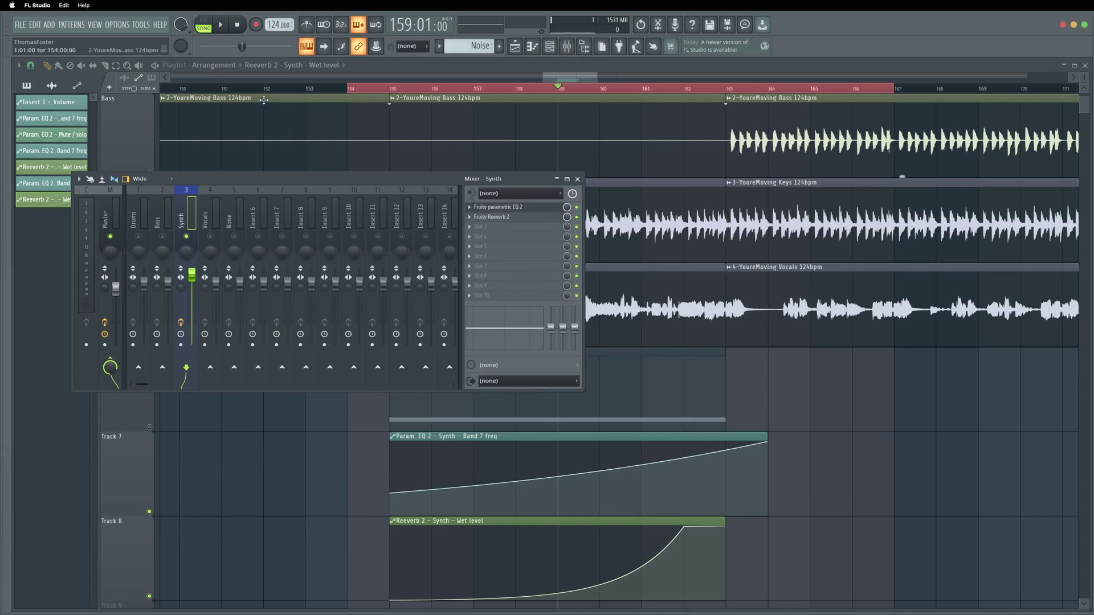
- Play the break from bar 152, then again from bar 162
click(272, 91)
key(space)
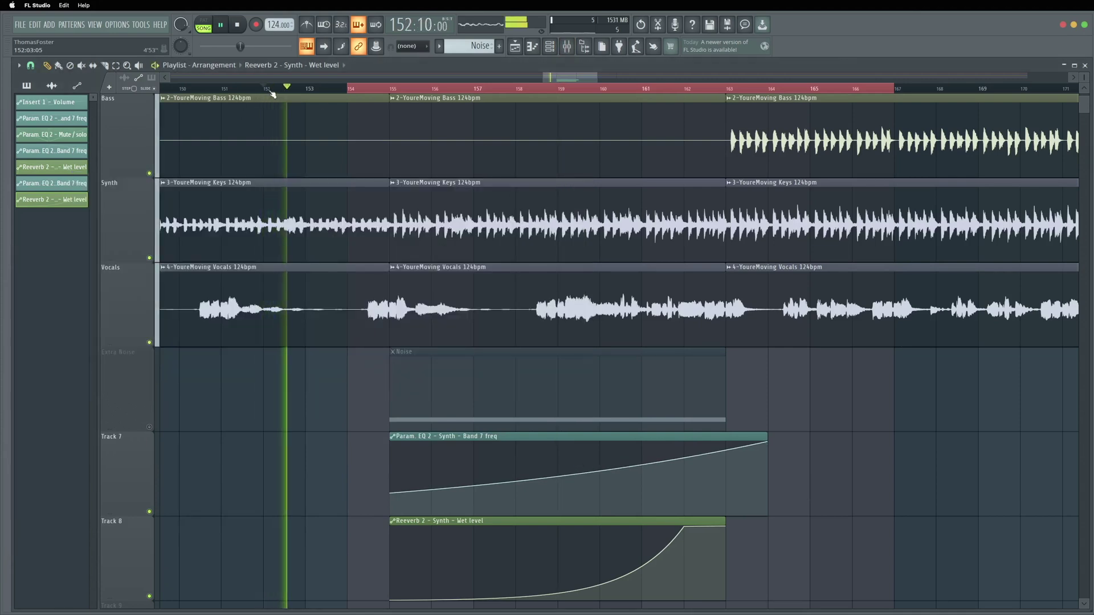
key(space)
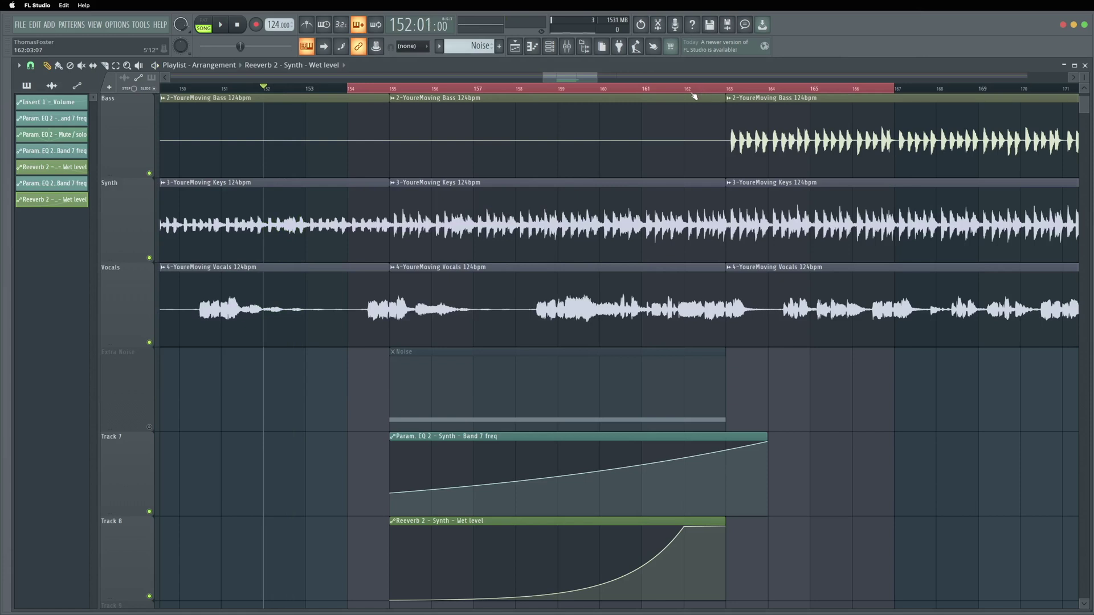
scroll(655, 99, right, 2)
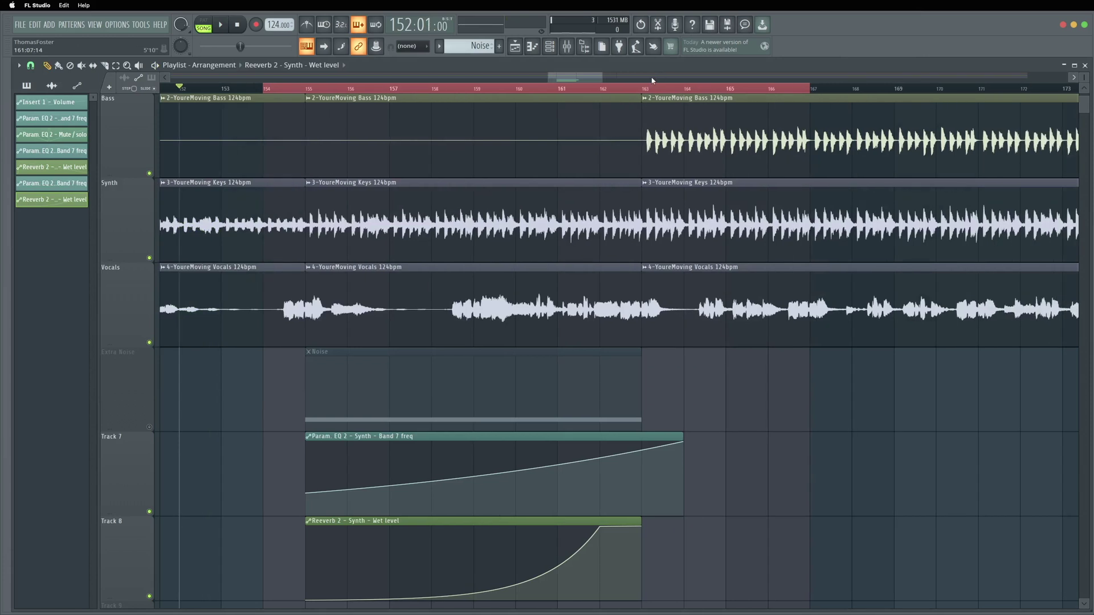
key(space)
key(space)
click(601, 88)
key(space)
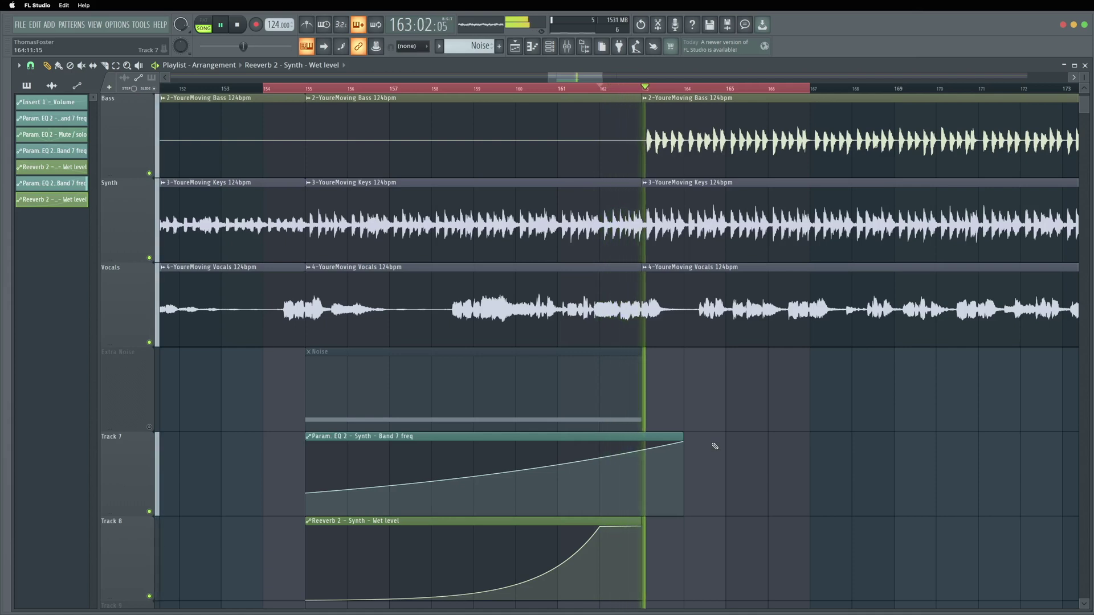
key(space)
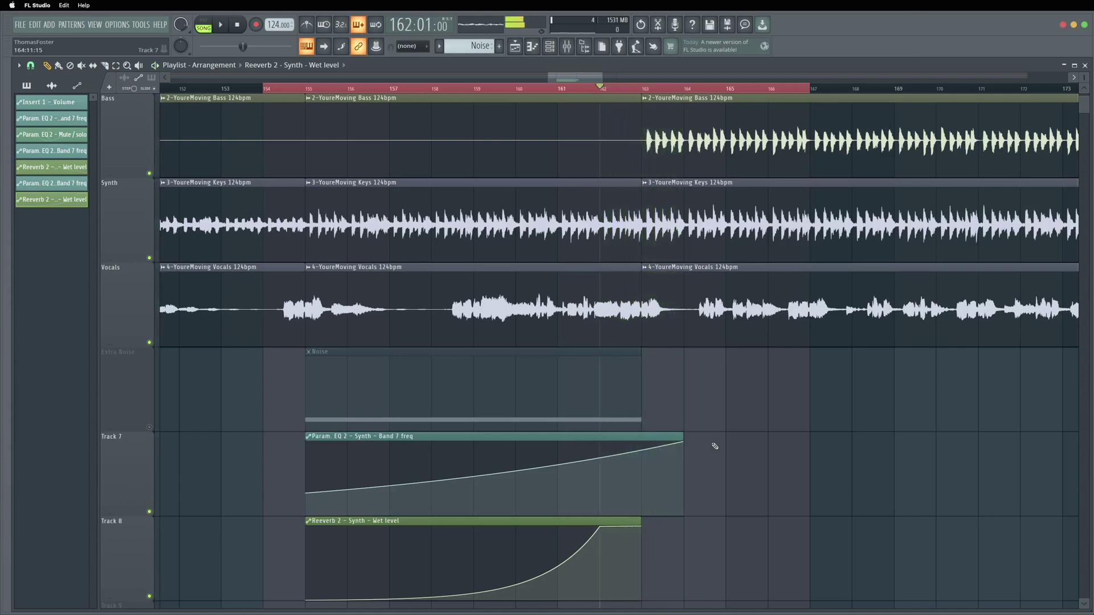
- Toggle the Synth insert's EQ and reverb slot switches, then automate the EQ on/off switch
click(567, 47)
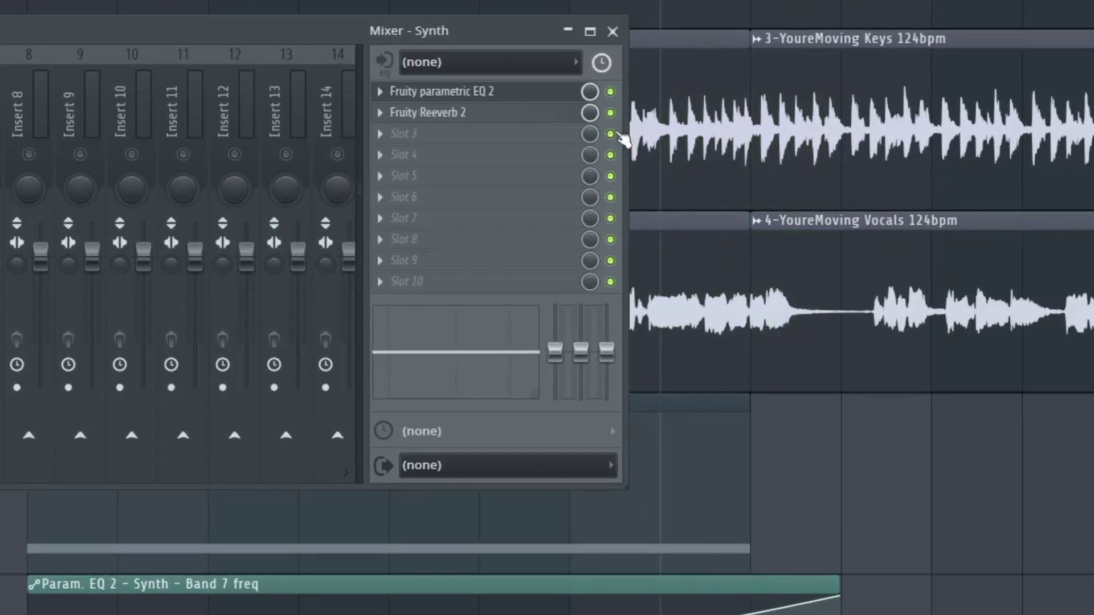
click(610, 113)
click(610, 91)
click(611, 113)
right_click(611, 97)
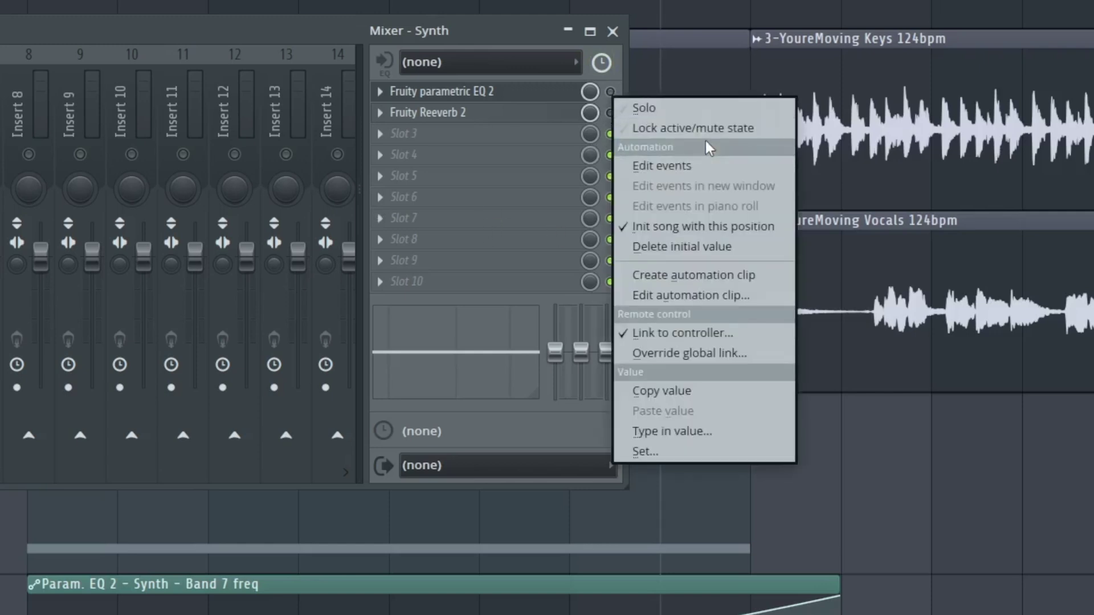
click(700, 276)
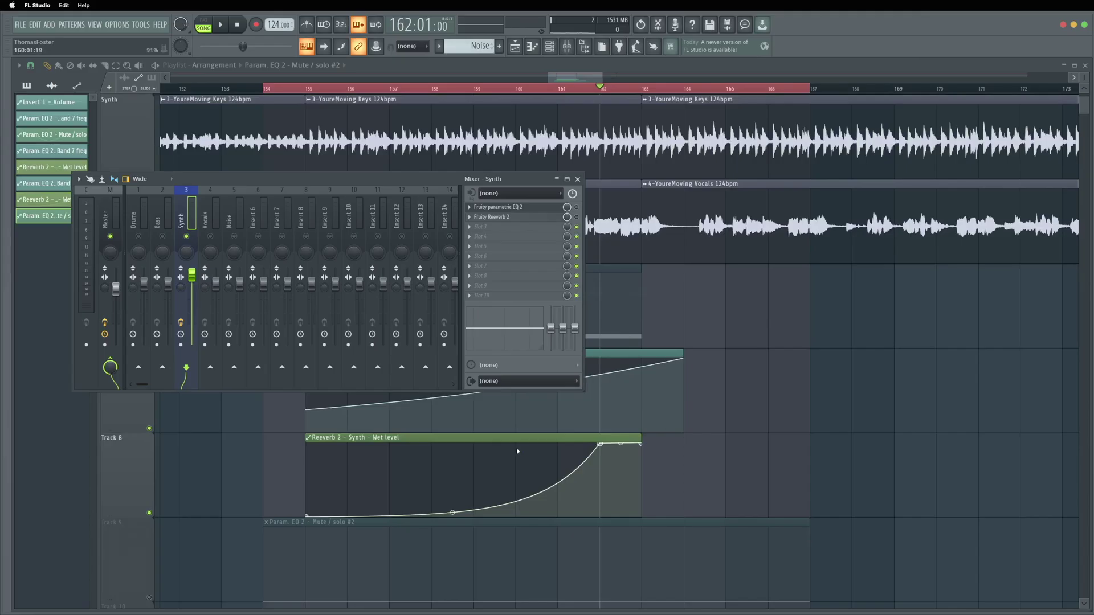
- Hide the mixer and select the new EQ on/off automation clip on Track 9
scroll(151, 543, down, 3)
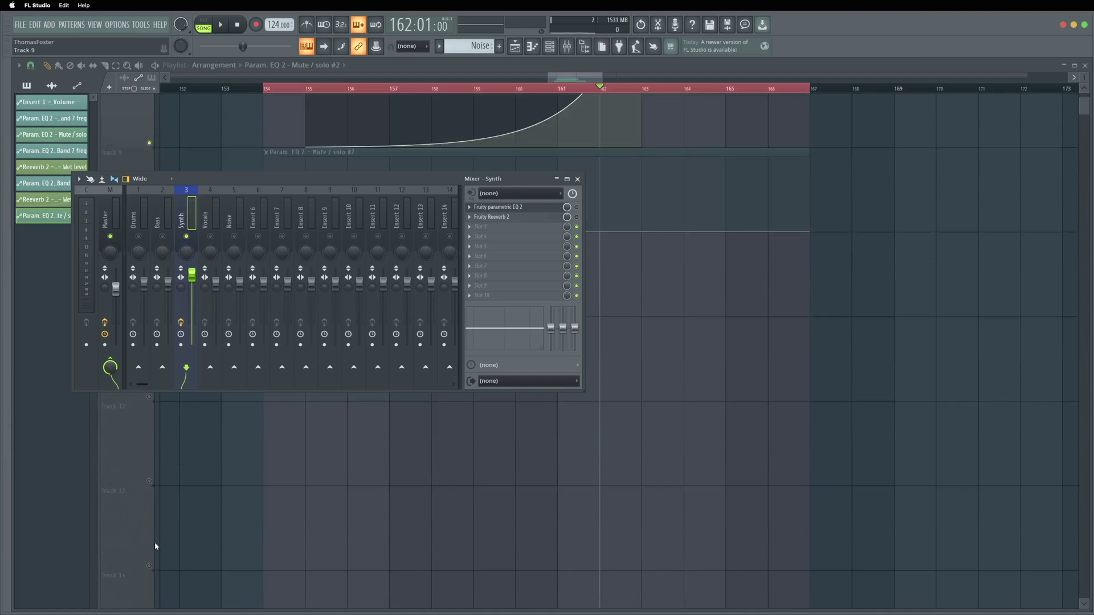
scroll(155, 542, up, 4)
scroll(157, 544, down, 1)
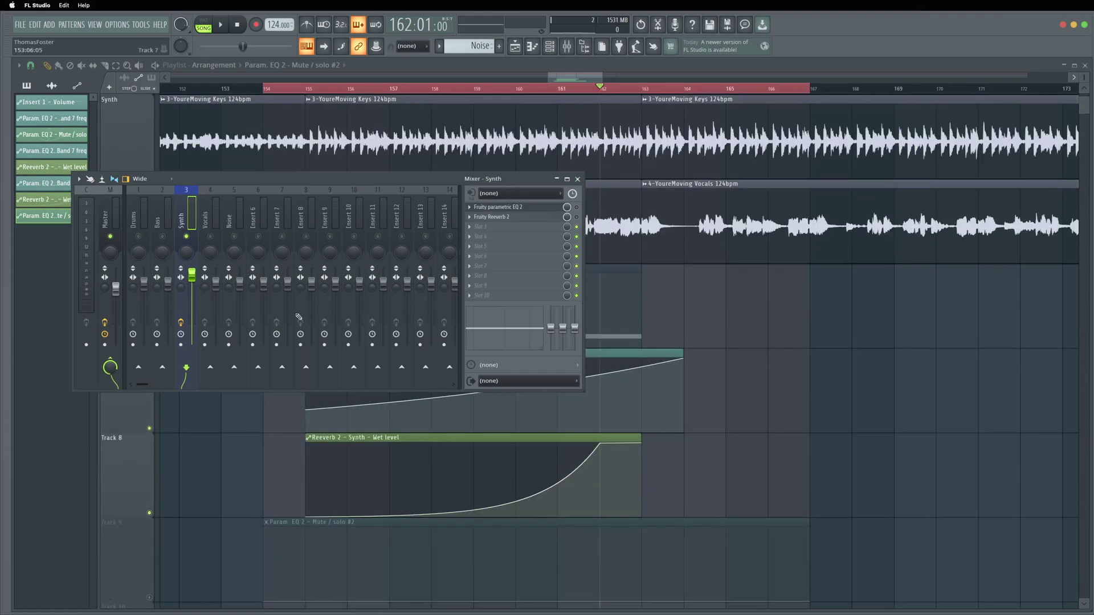
key(F9)
click(150, 598)
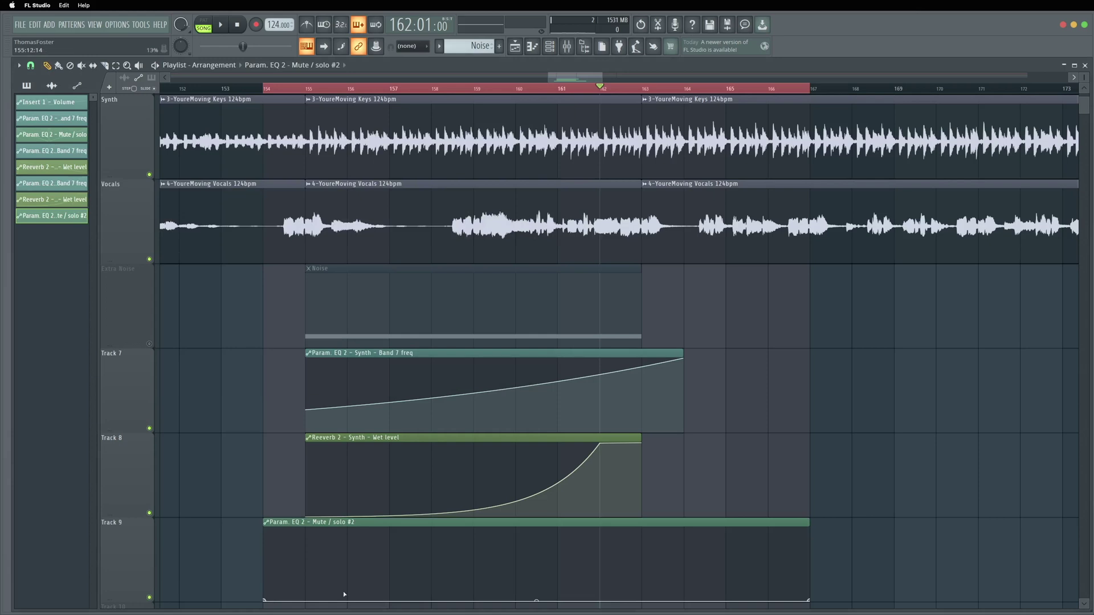
- Add points so the EQ on/off curve jumps from zero to full at bar 155, holding until bar 163
click(305, 602)
drag(308, 601, 304, 531)
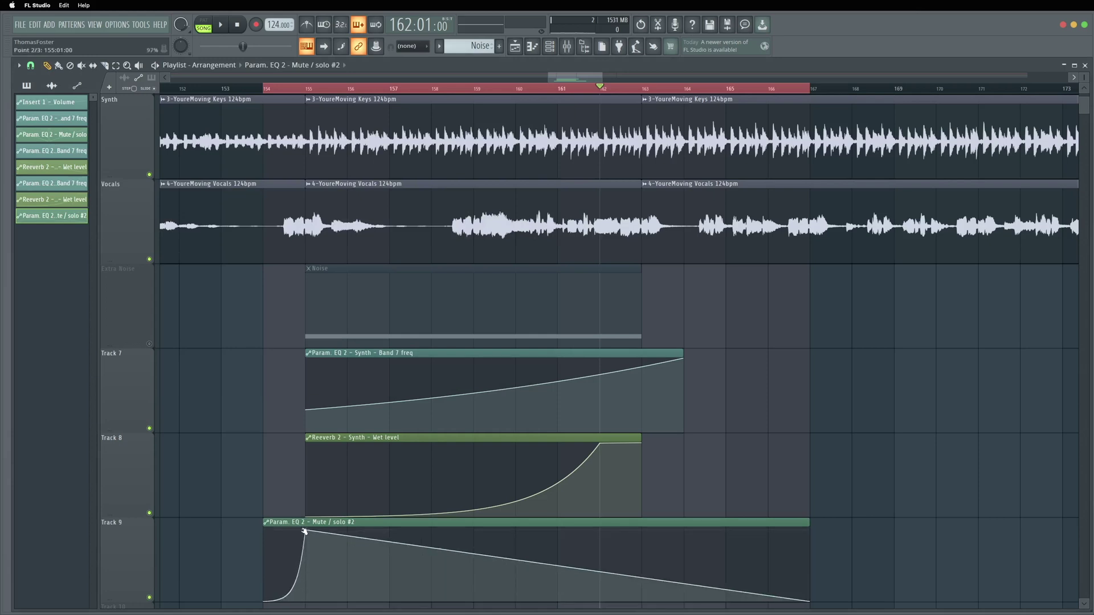
click(300, 578)
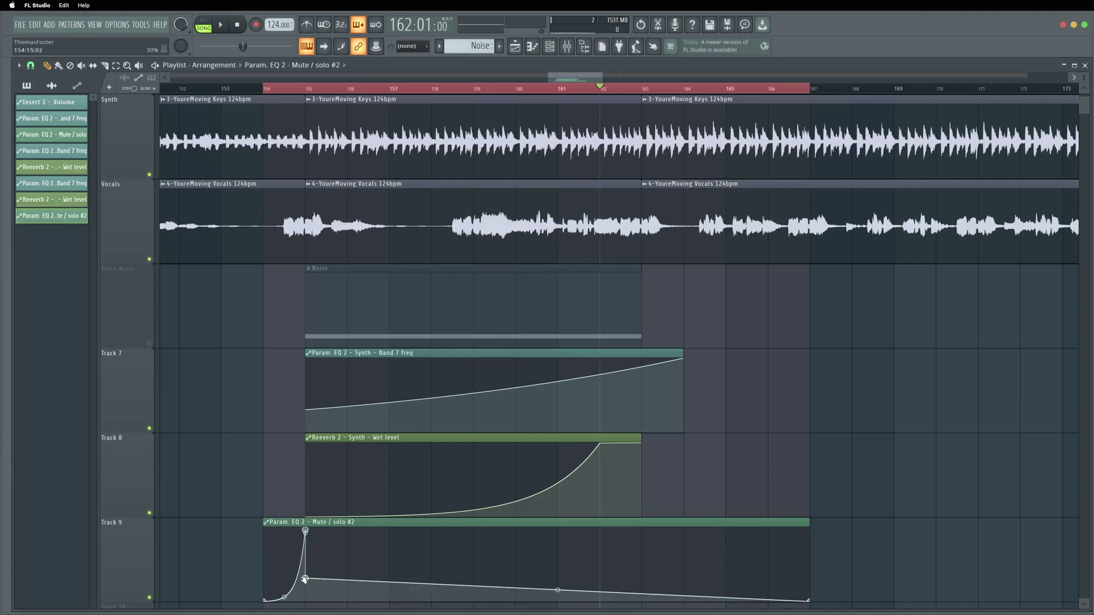
drag(305, 580, 313, 564)
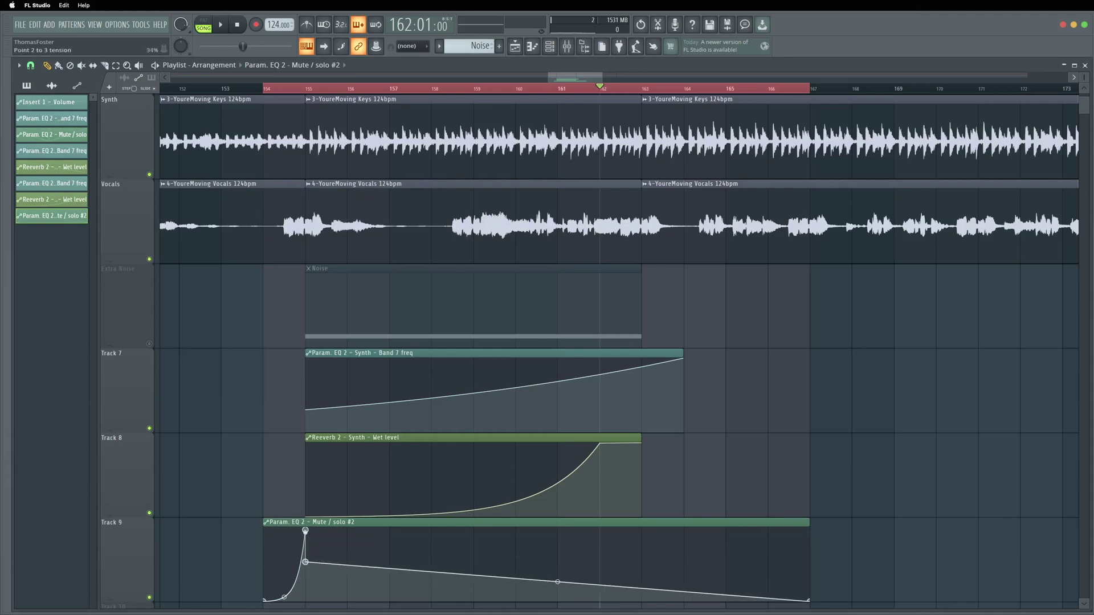
drag(307, 533, 288, 613)
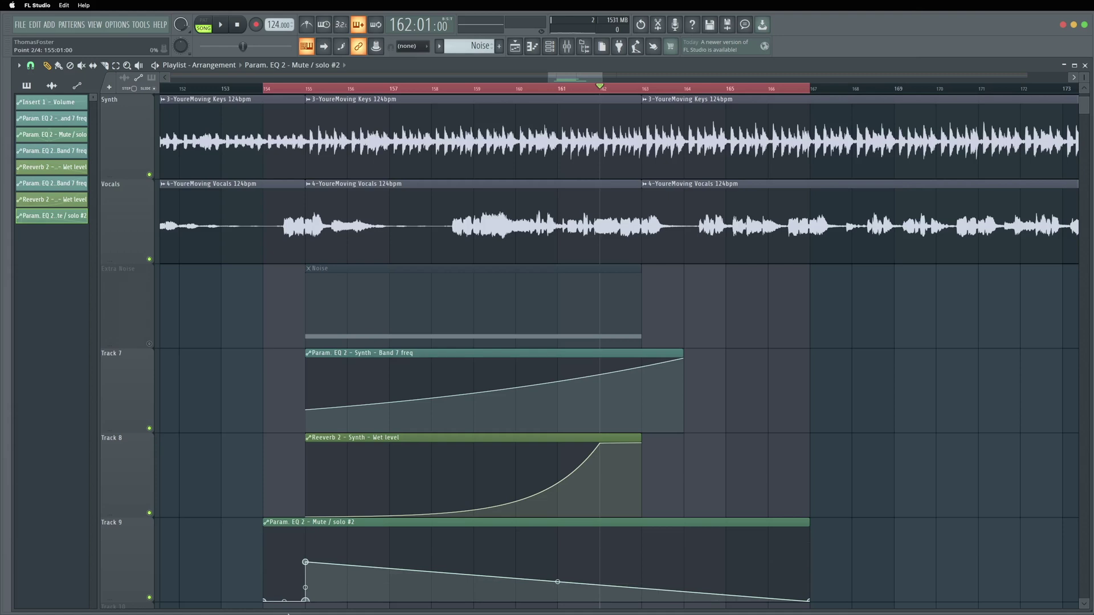
drag(305, 563, 311, 523)
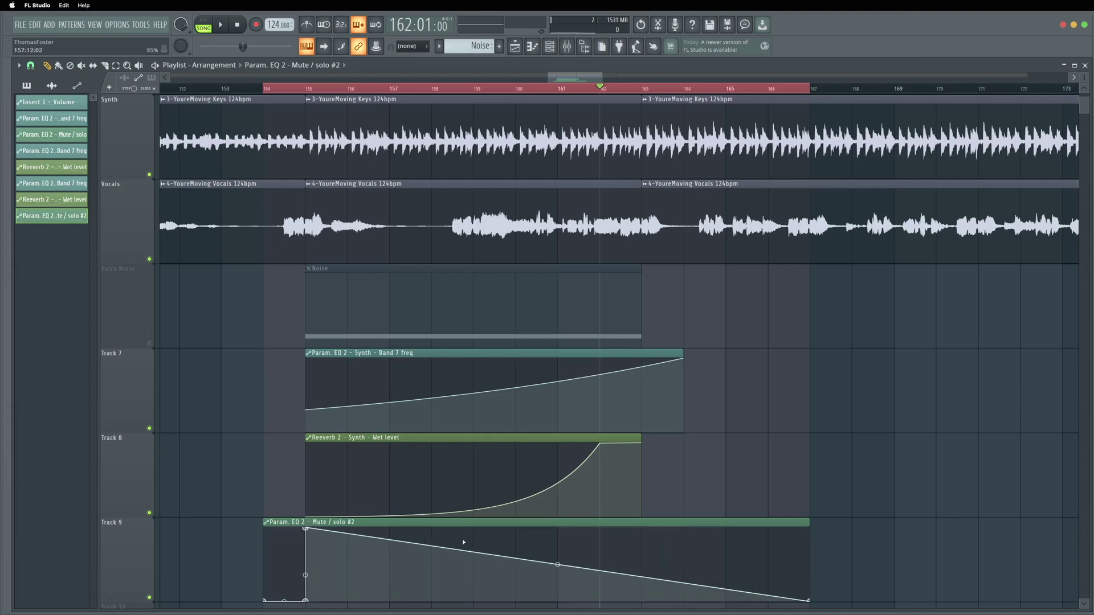
click(645, 89)
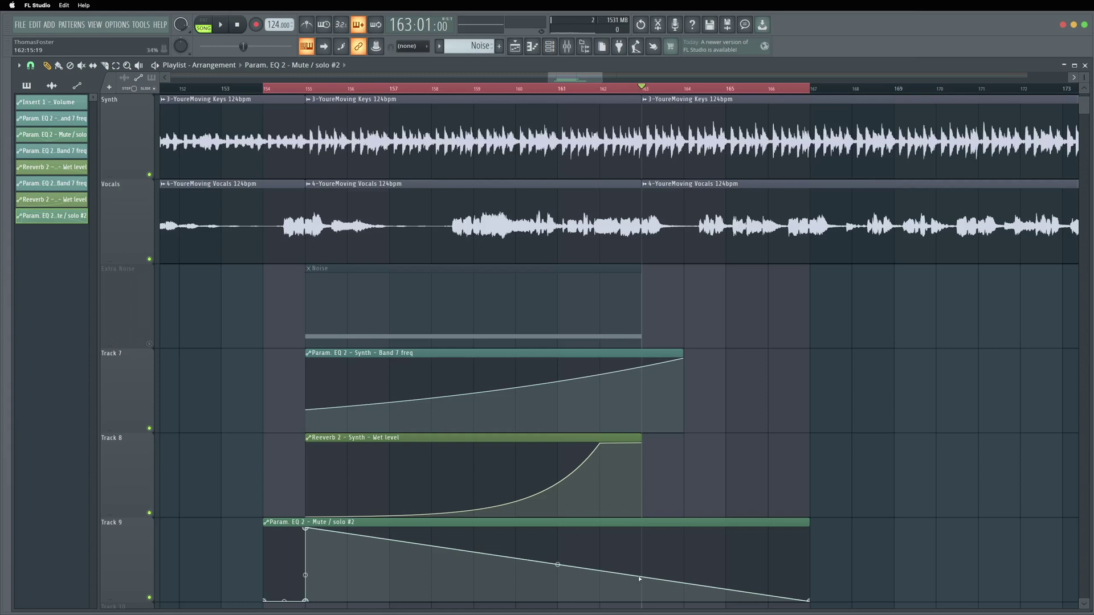
mouse_move(639, 579)
mouse_down()
mouse_move(641, 526)
mouse_move(658, 535)
mouse_move(642, 542)
mouse_move(642, 600)
mouse_up()
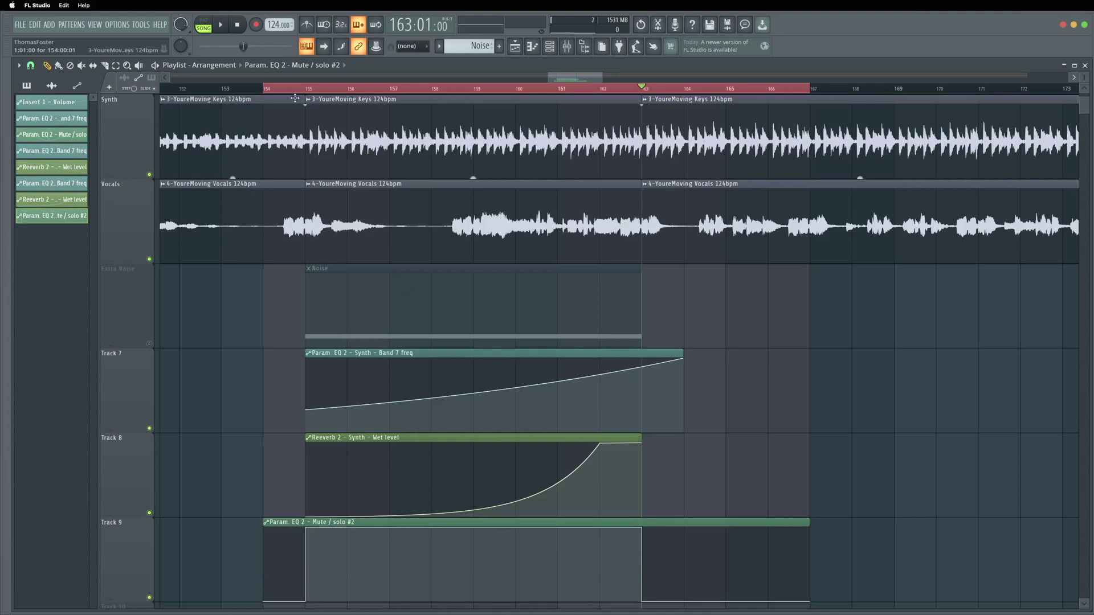
scroll(727, 469, down, 3)
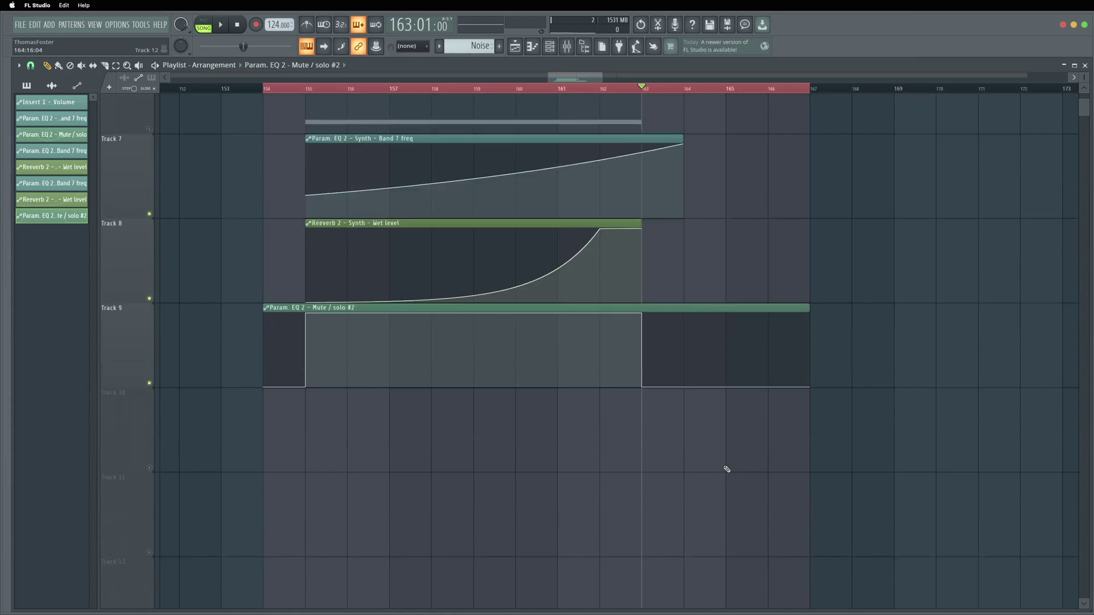
scroll(671, 371, up, 1)
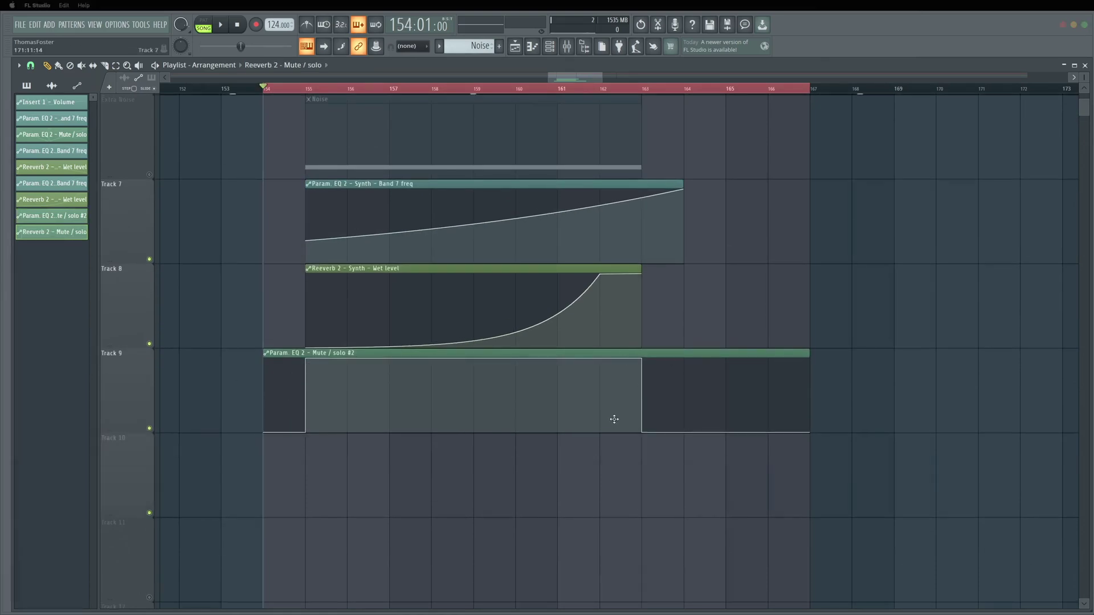
click(566, 49)
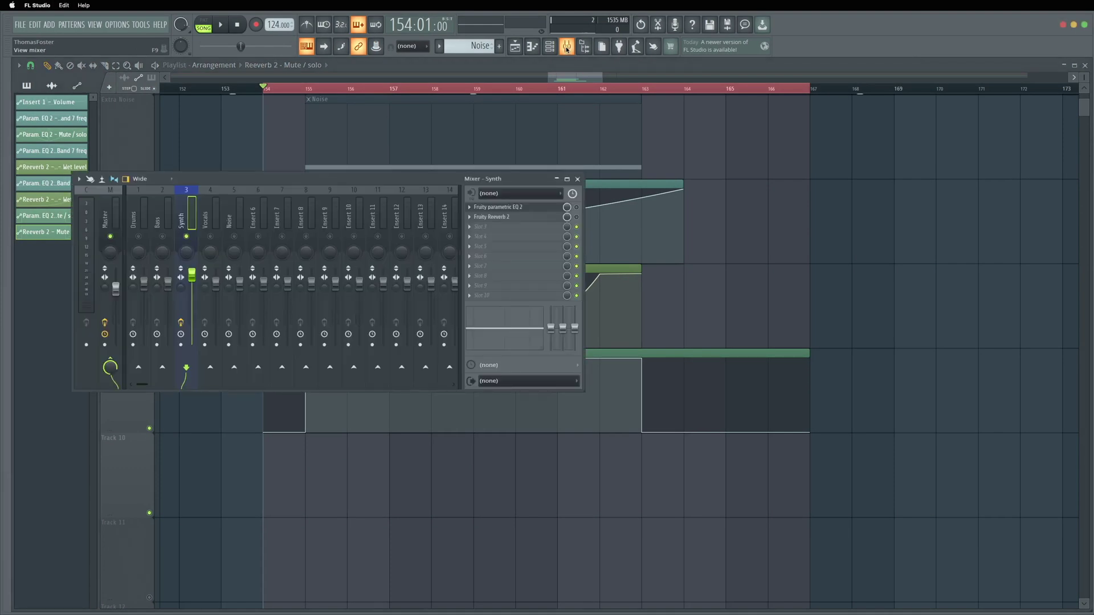
click(577, 179)
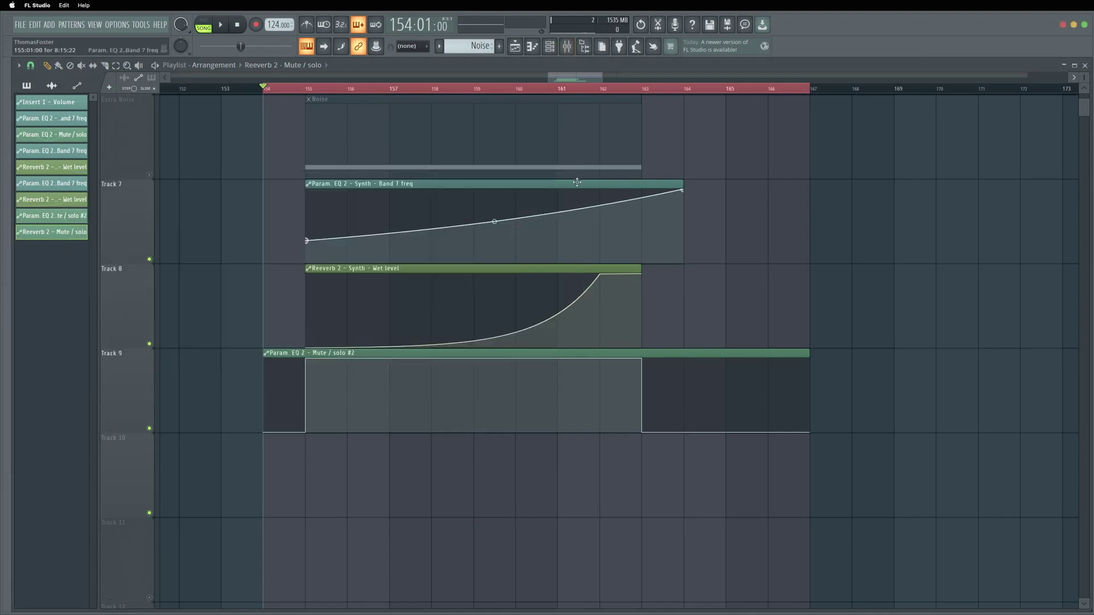
- Copy the automation state of Track 9's EQ on/off clip from its settings window
double_click(327, 354)
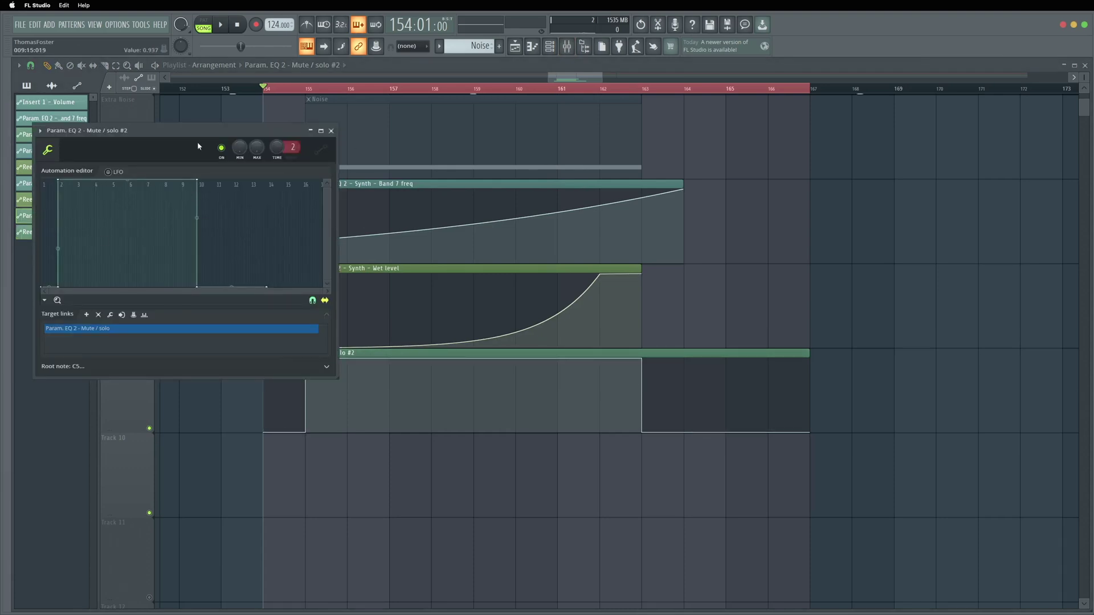
drag(210, 132, 429, 107)
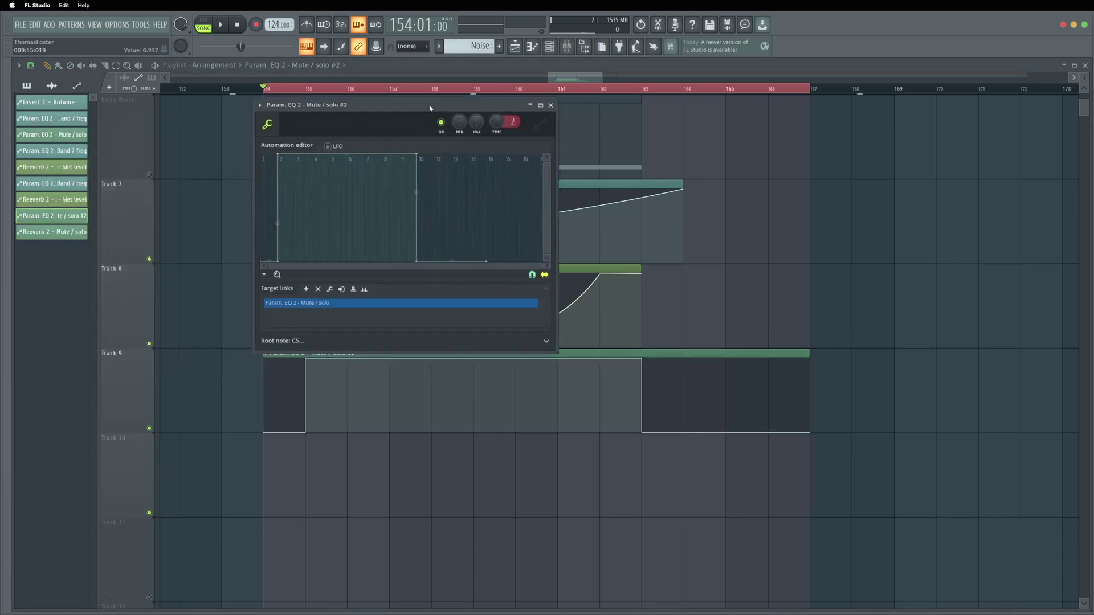
click(266, 275)
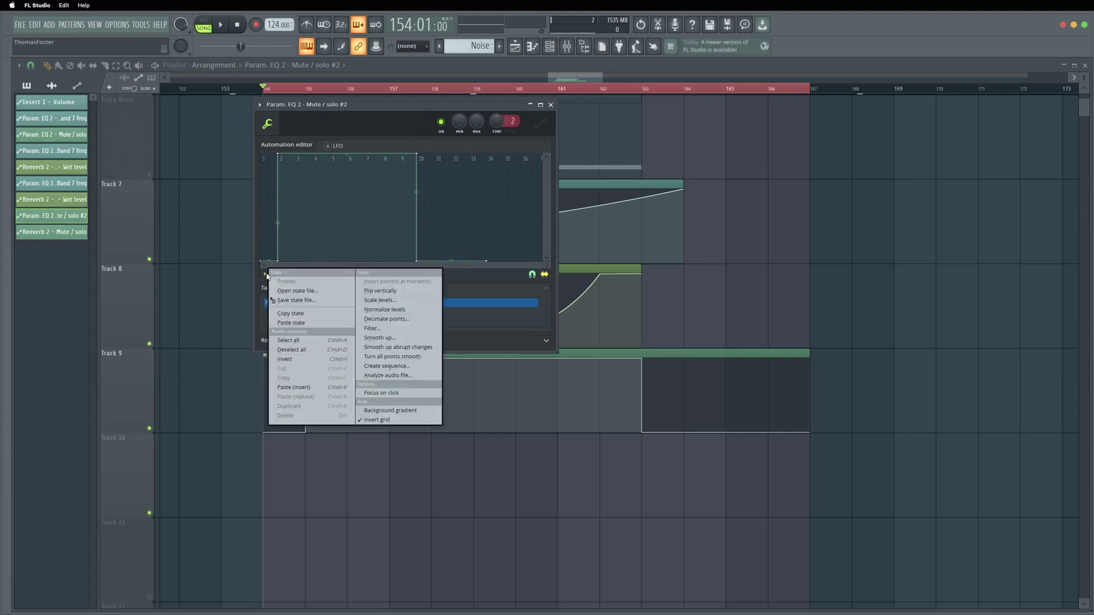
click(289, 314)
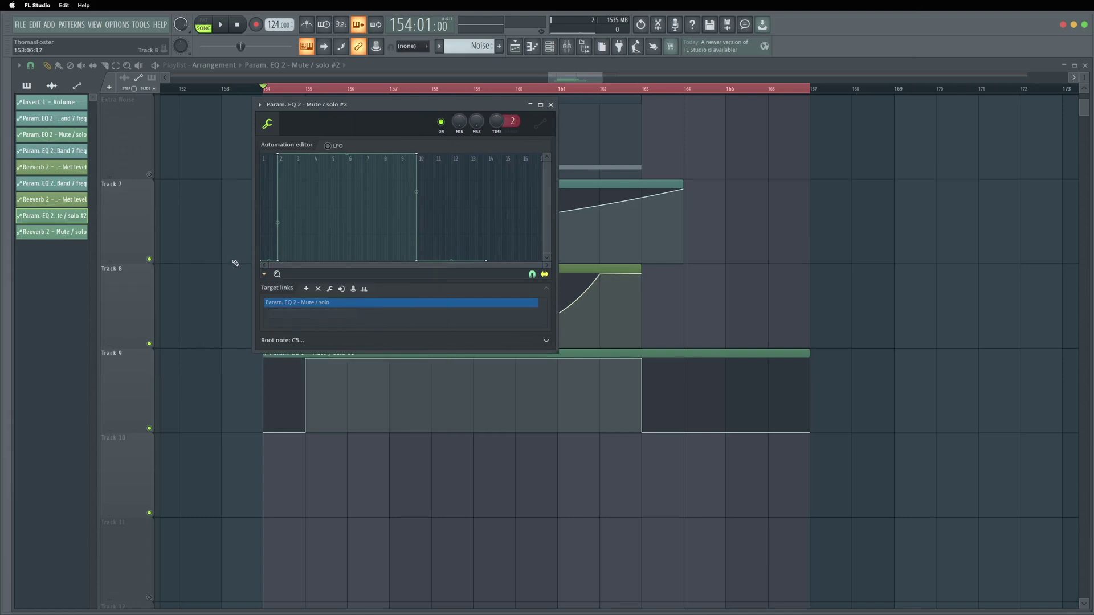
click(551, 104)
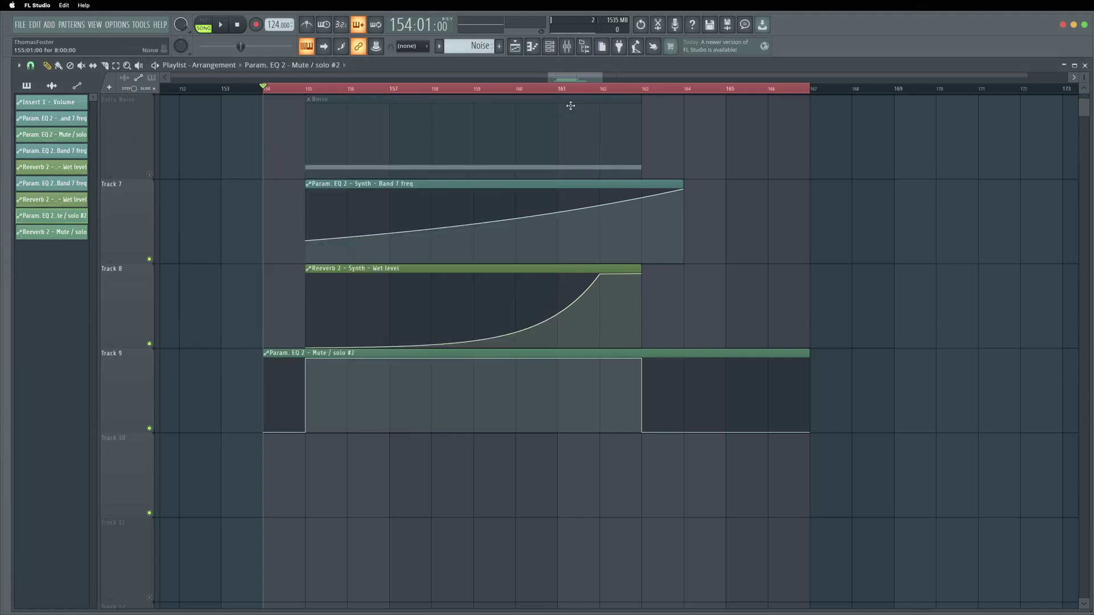
- Create a Reeverb 2 Mute / solo #2 automation clip from the reverb slot's switch, landing on Track 10
click(567, 49)
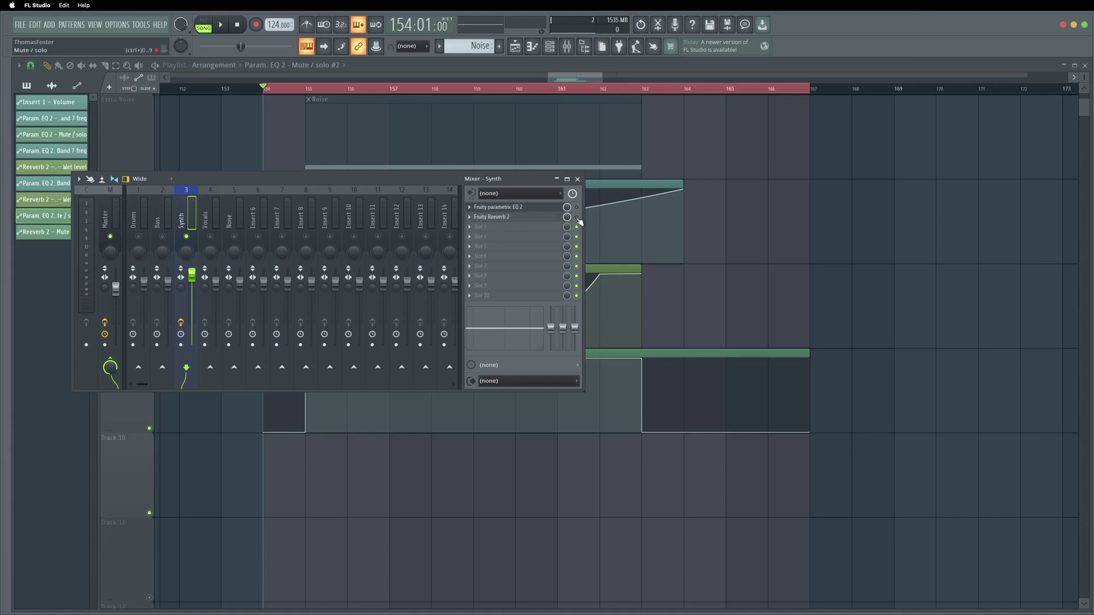
right_click(577, 217)
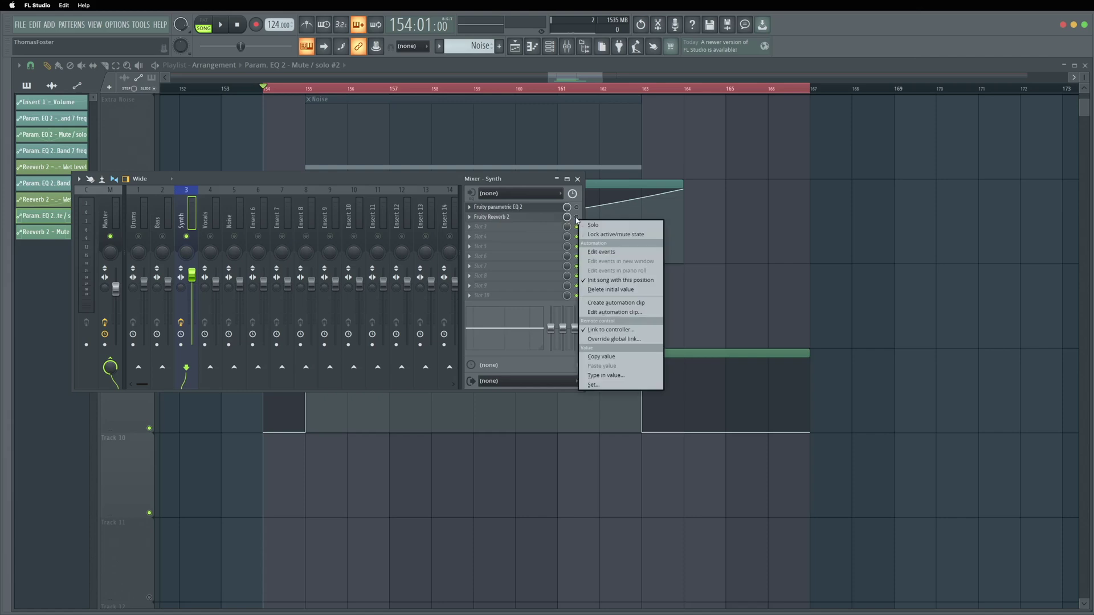
click(616, 303)
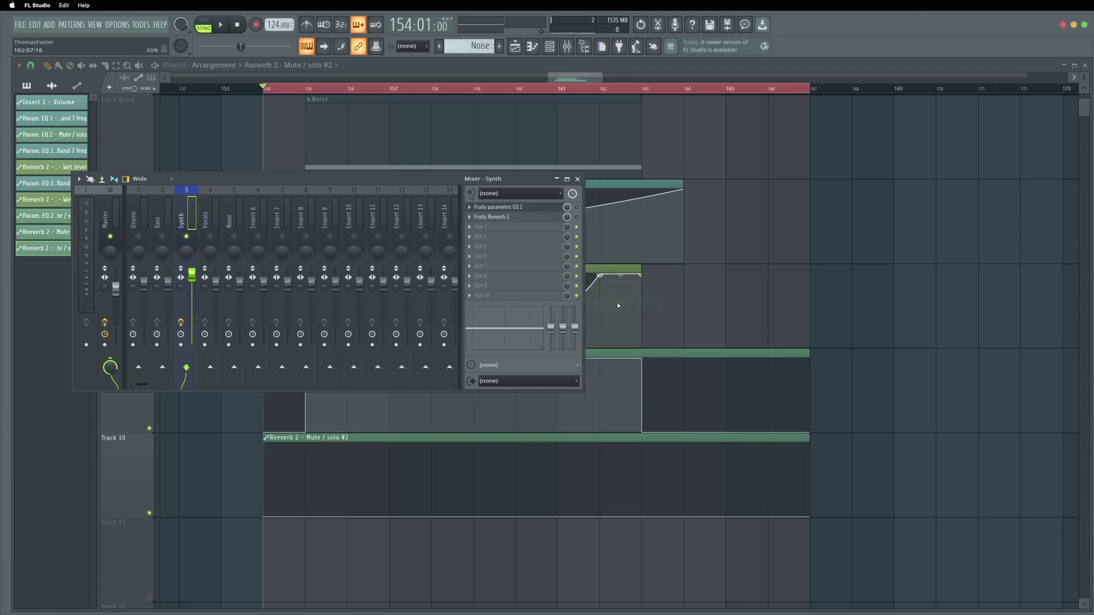
- Paste the copied EQ gate state into Track 10's Reeverb 2 Mute / solo #2 clip
click(577, 179)
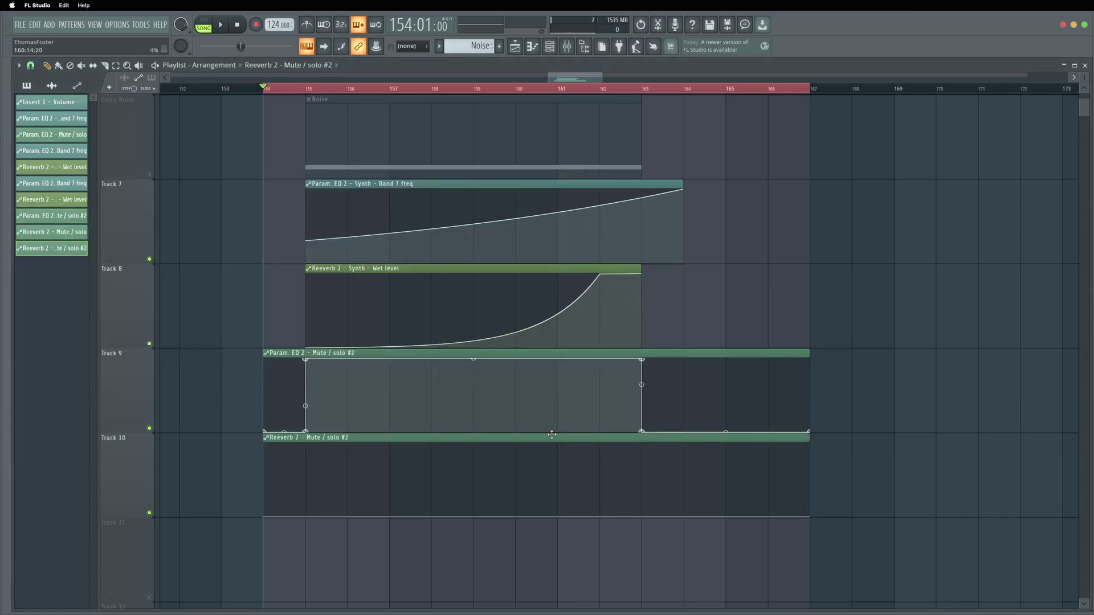
double_click(287, 445)
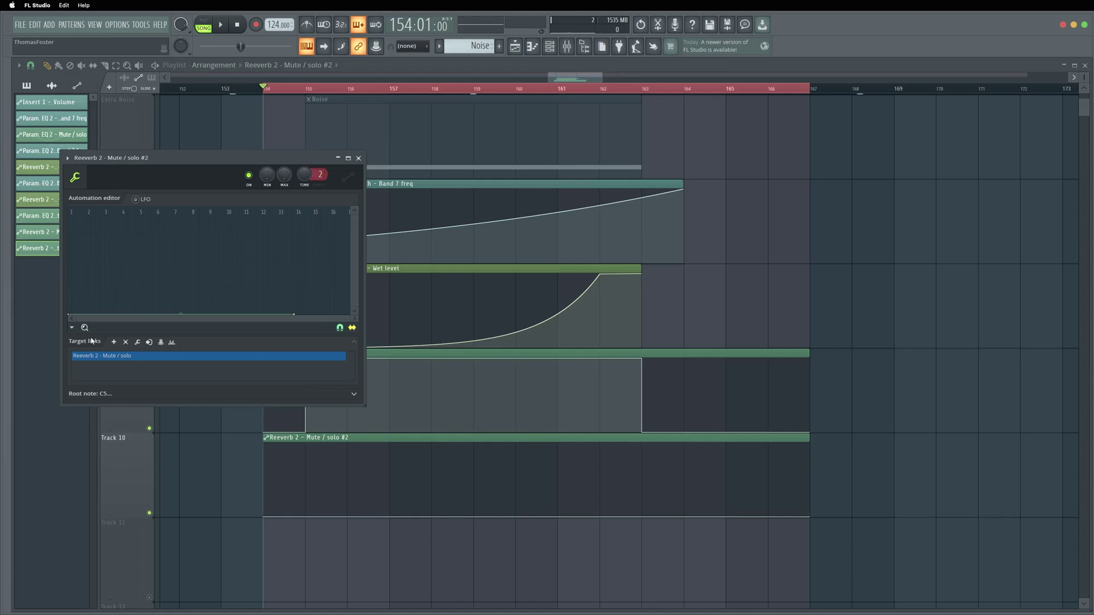
click(73, 327)
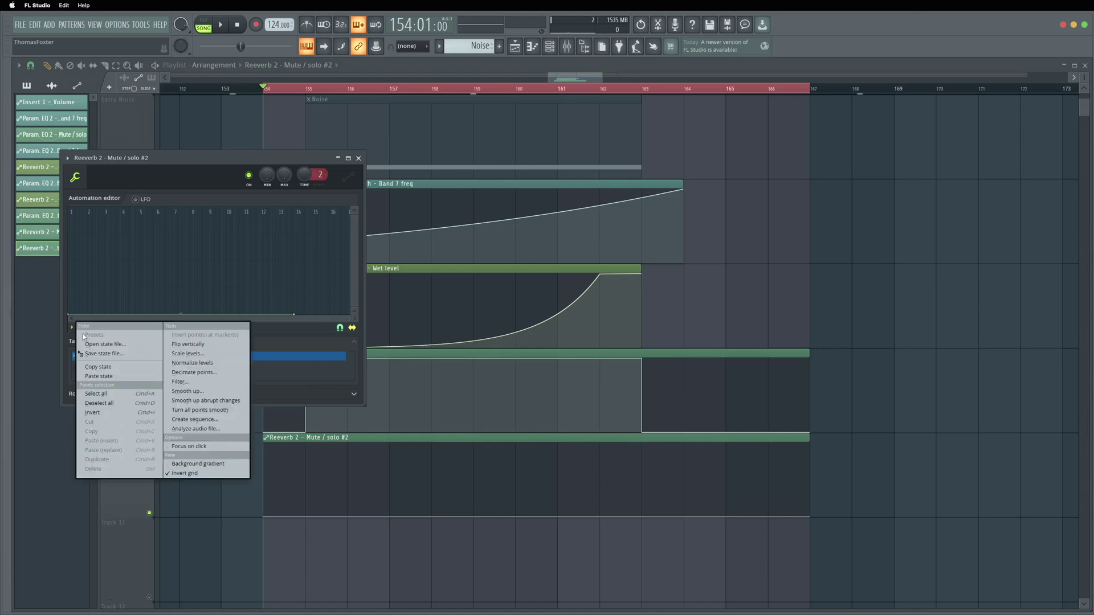
click(101, 377)
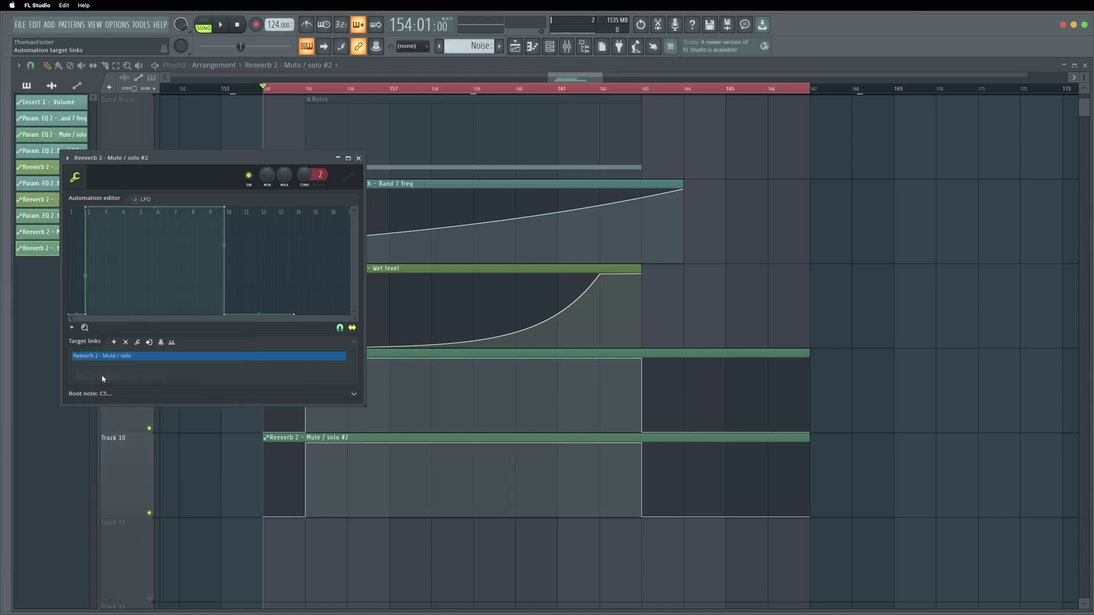
mouse_move(333, 465)
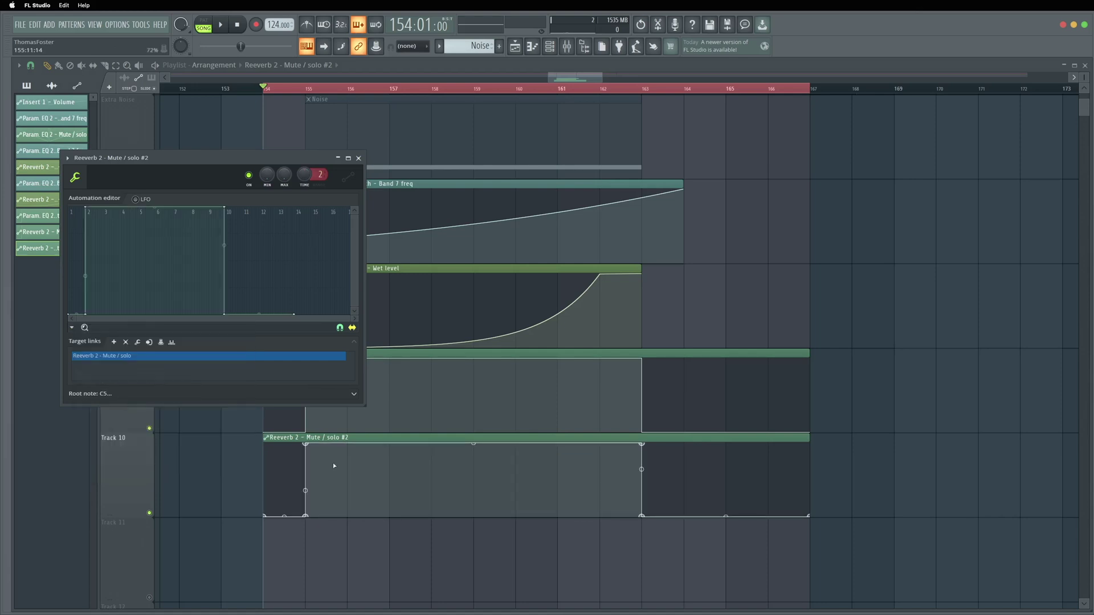
click(358, 159)
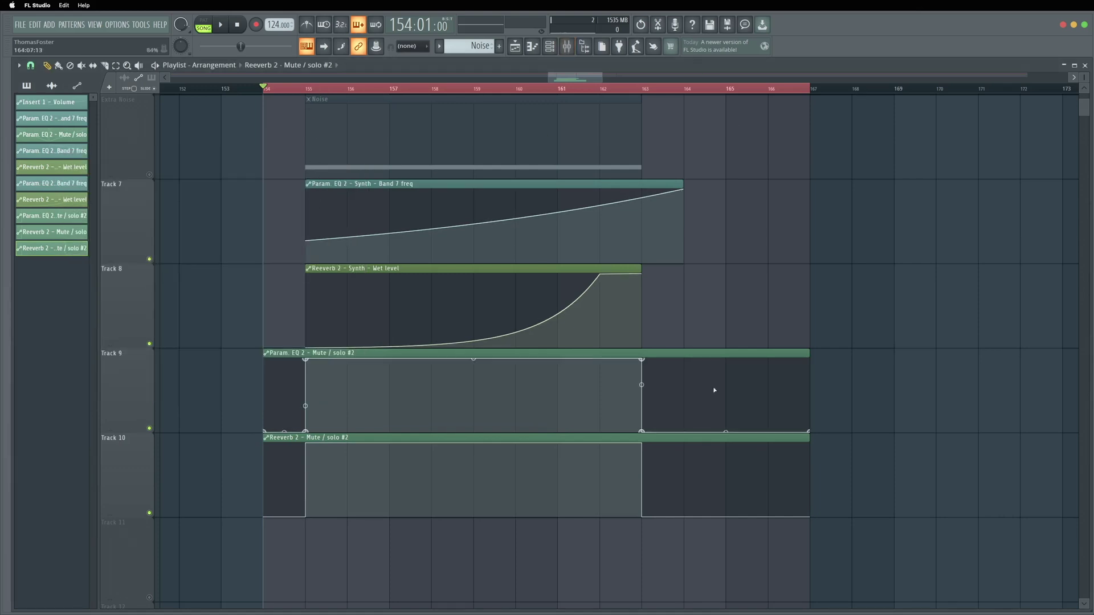
- Open the Synth insert's Parametric EQ 2 and Reeverb 2, play the break, then close the EQ window
click(552, 51)
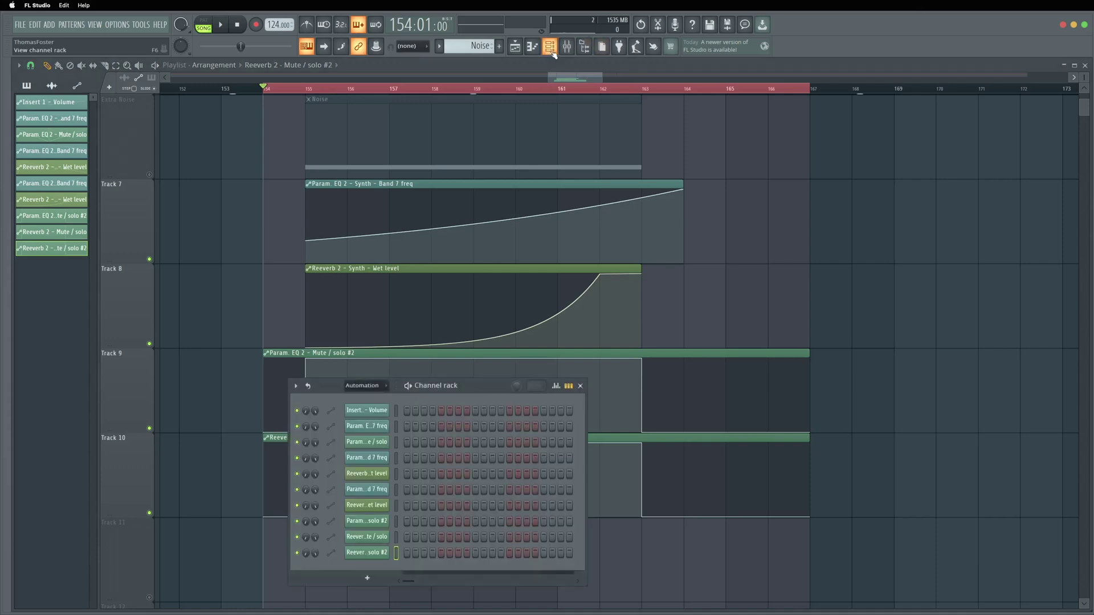
click(552, 51)
click(569, 50)
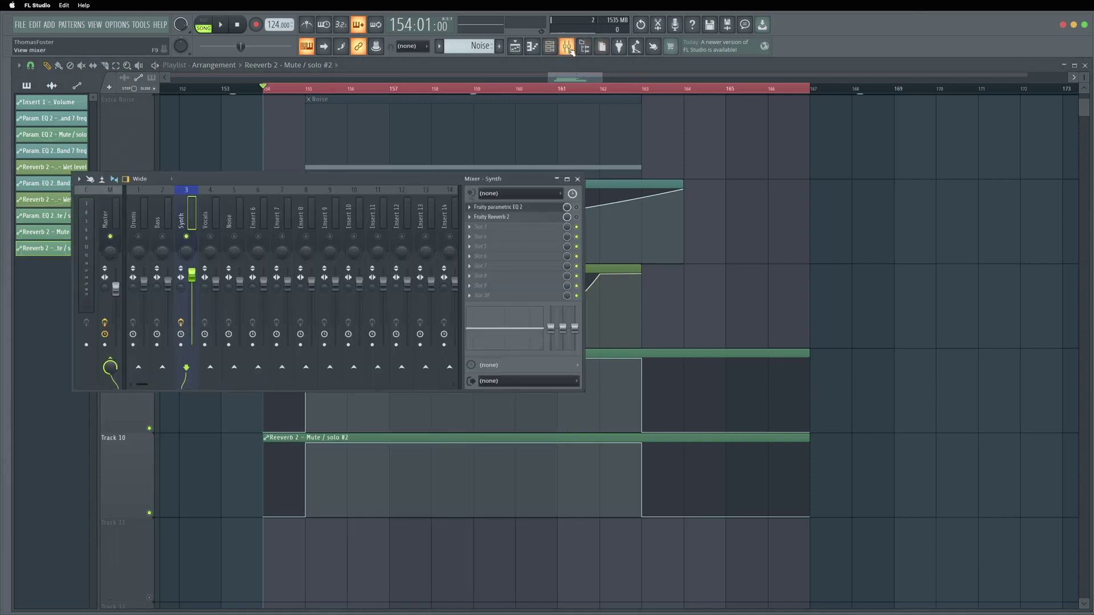
click(508, 209)
click(511, 218)
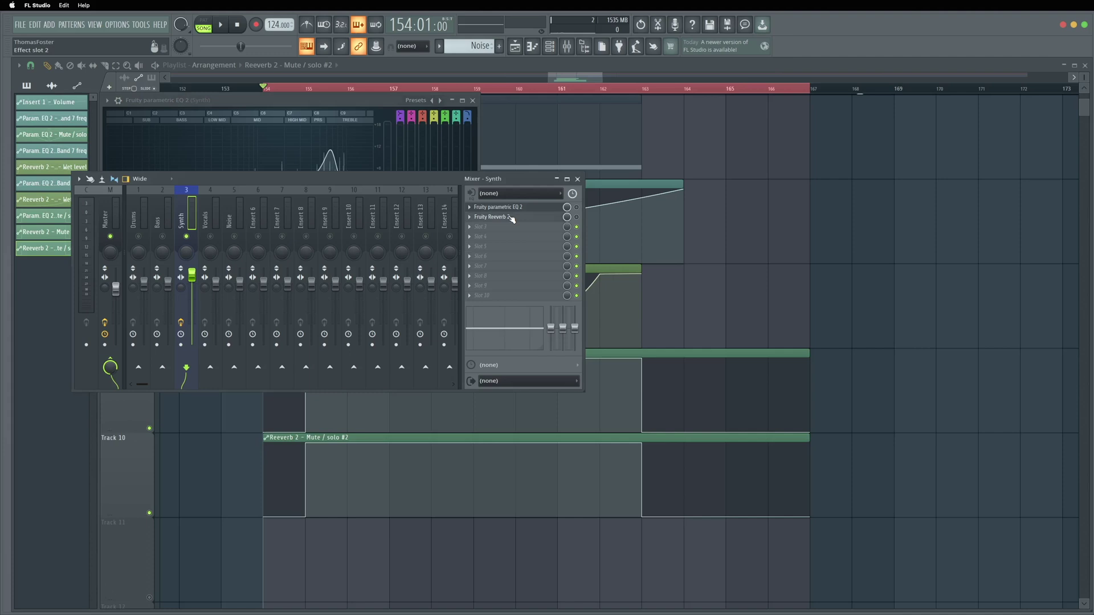
drag(422, 181, 516, 313)
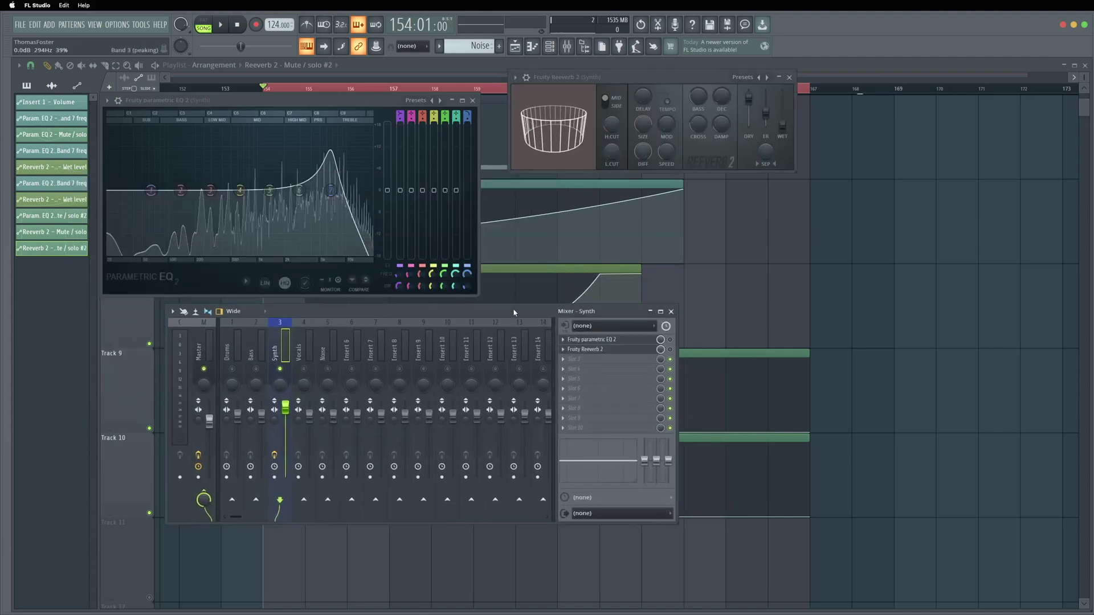
key(space)
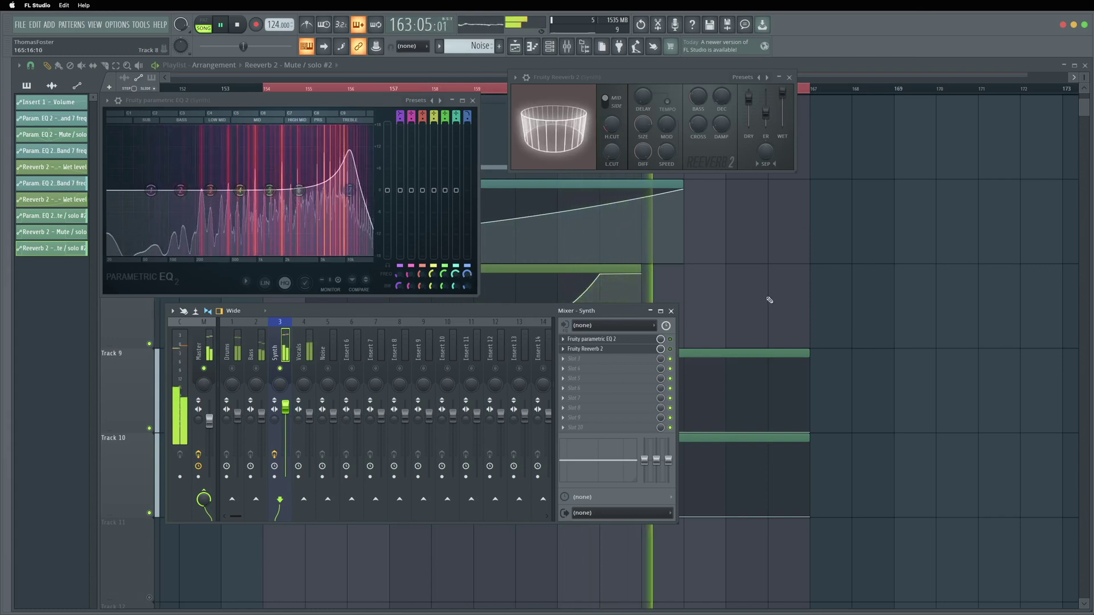
click(671, 340)
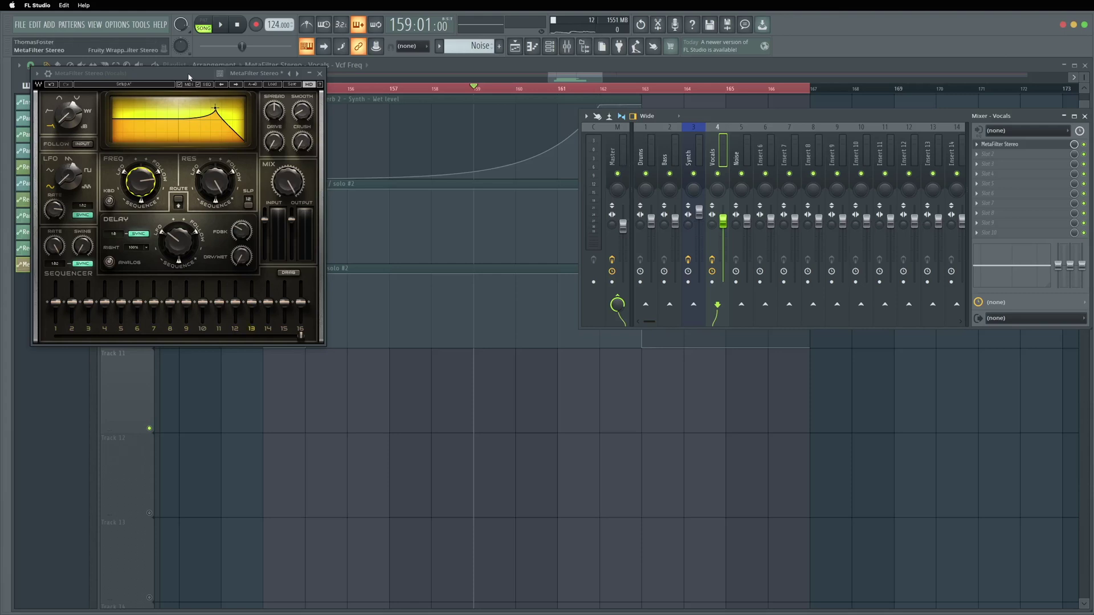
- Audition the Vocals MetaFilter Stereo and lower its cutoff frequency to about 1.6 kHz
drag(173, 76, 336, 82)
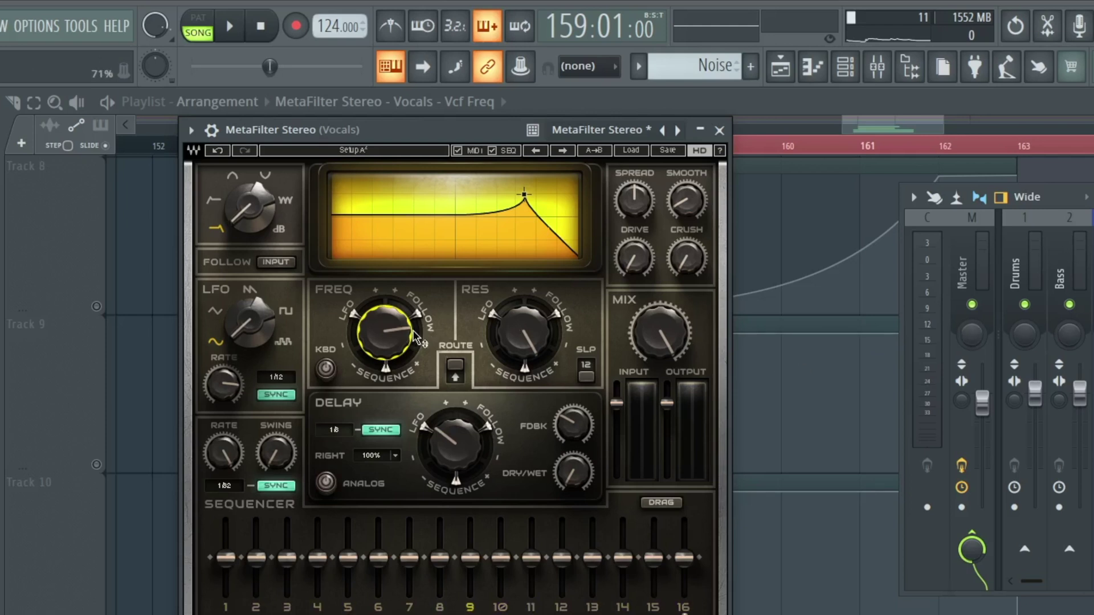
key(space)
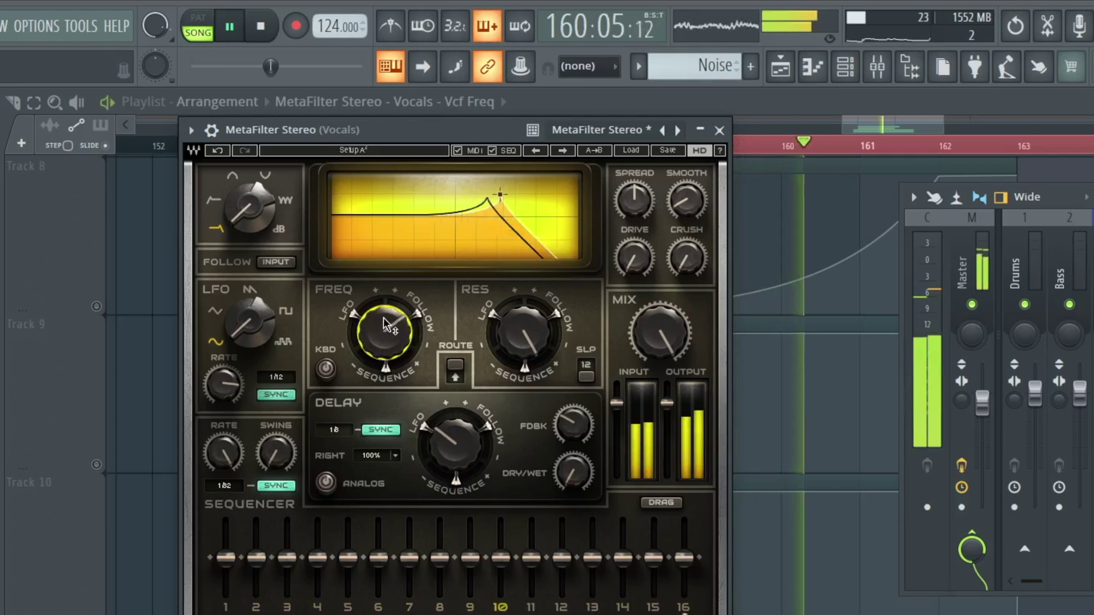
key(space)
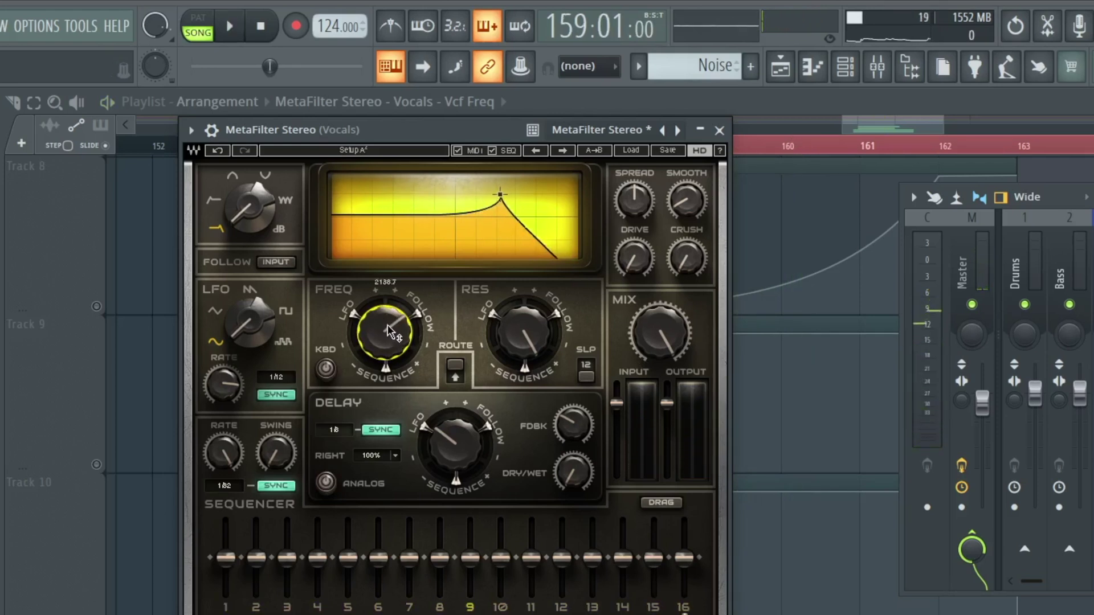
right_click(387, 325)
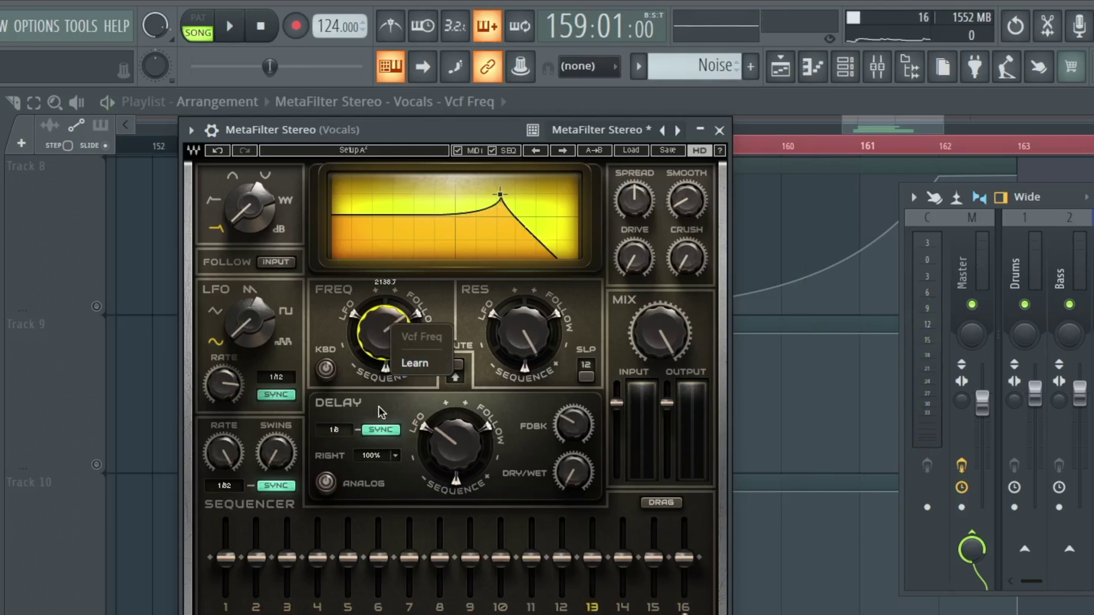
click(373, 333)
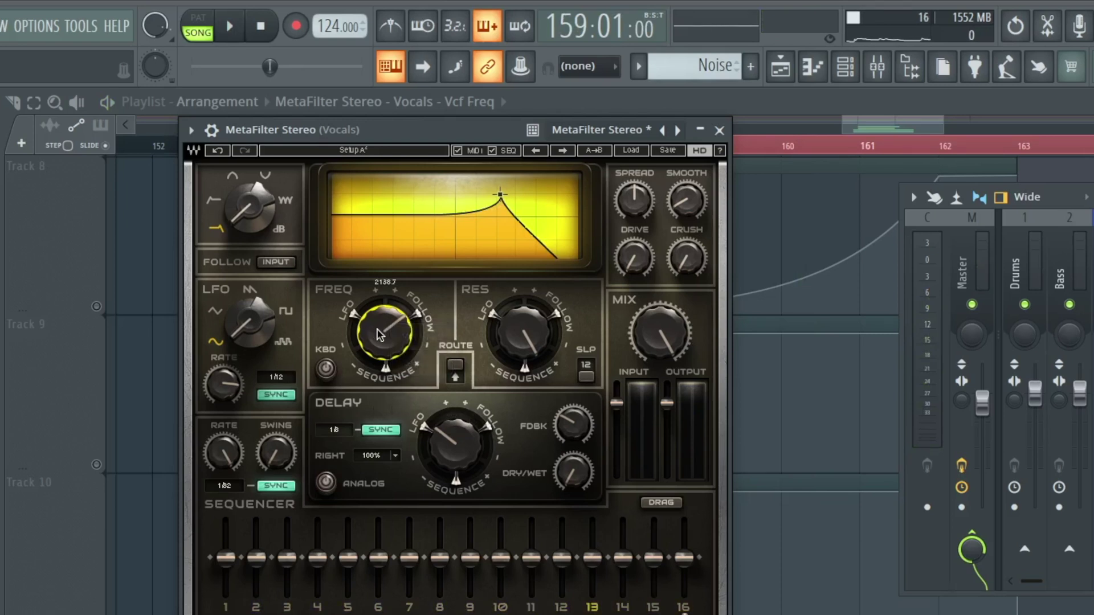
drag(389, 326, 389, 341)
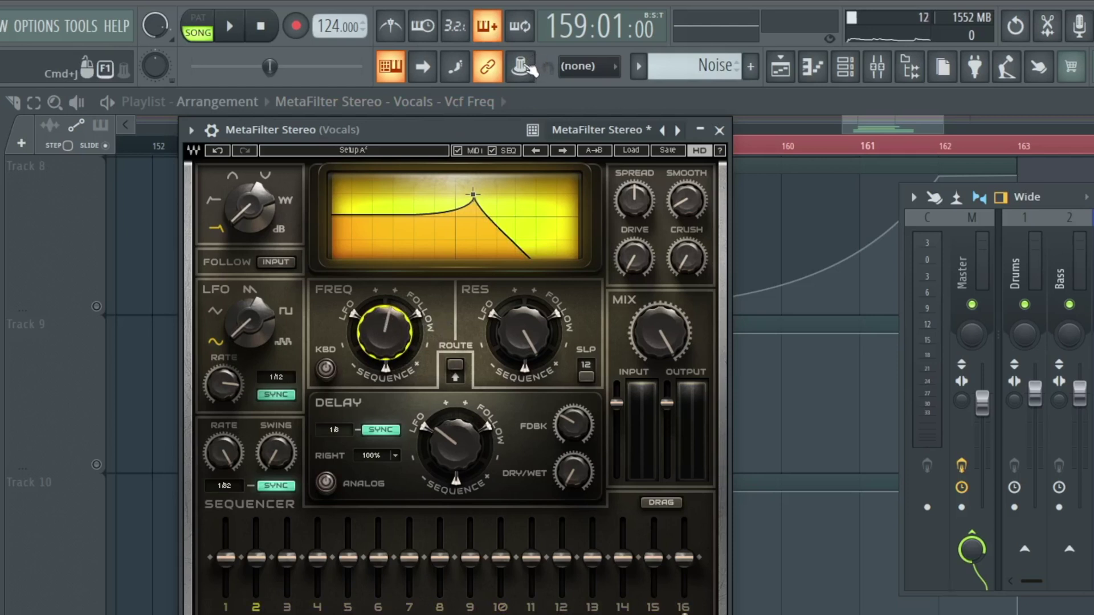
click(523, 67)
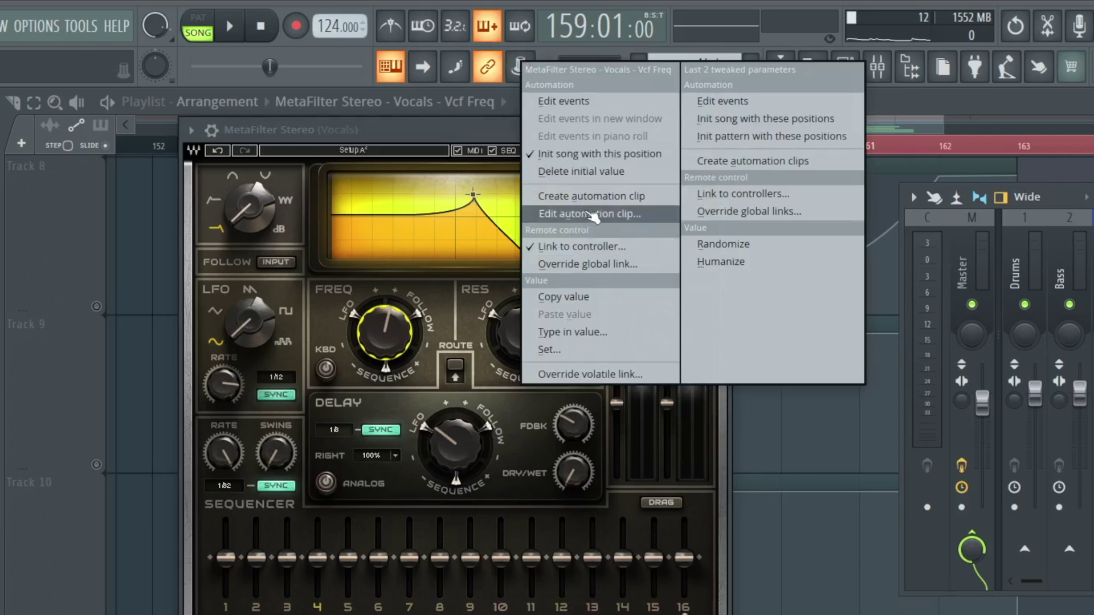
- Create a MetaFilter Vcf Freq automation clip, lowering its start value and shortening it with a raised end
click(590, 200)
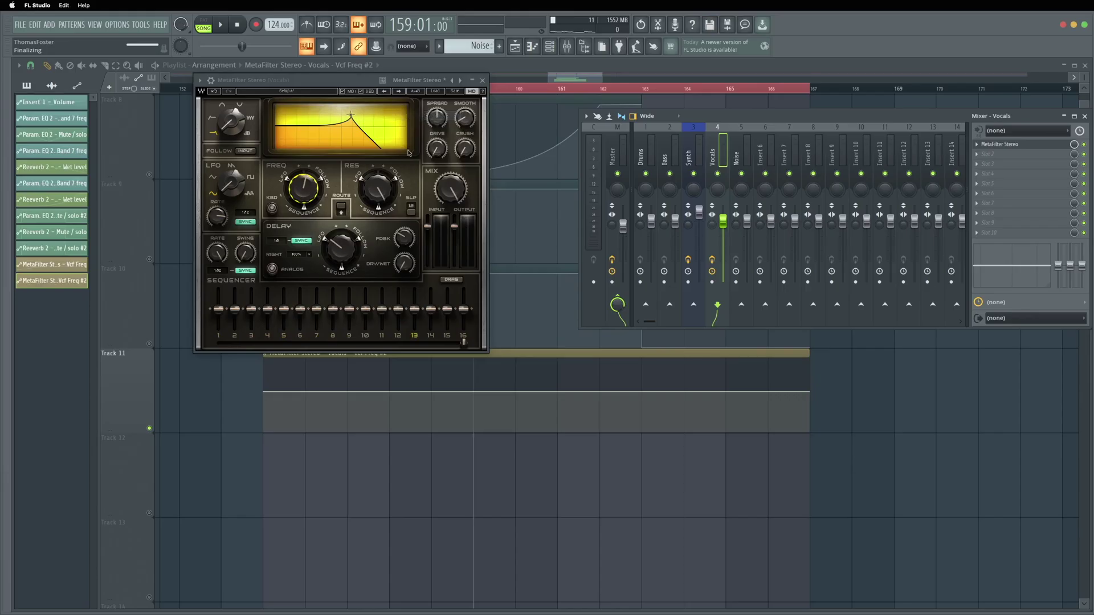
mouse_move(272, 393)
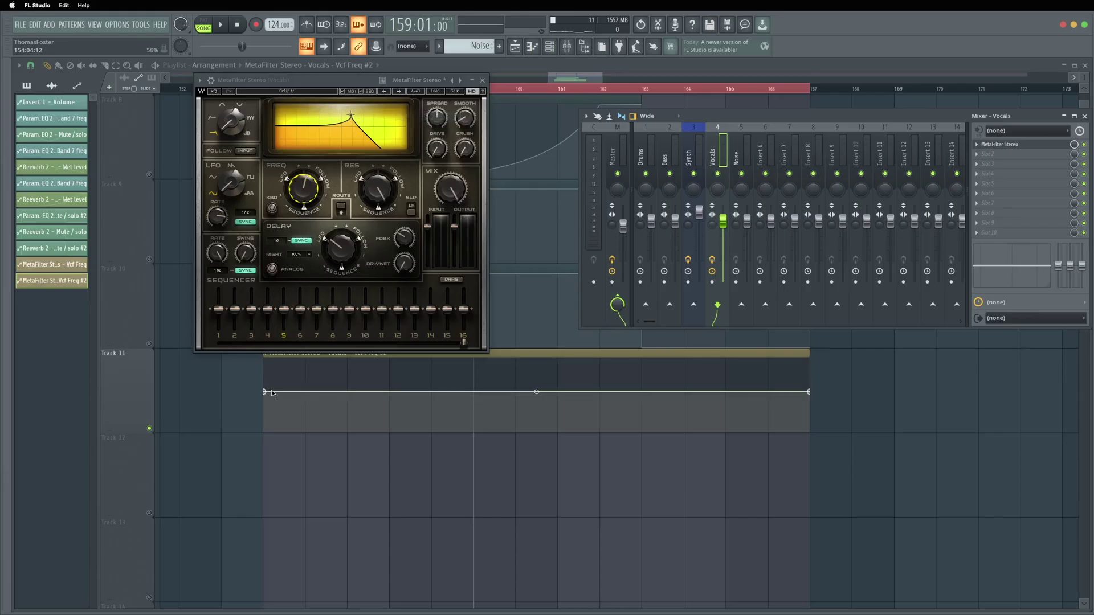
drag(265, 393, 755, 443)
drag(810, 393, 787, 363)
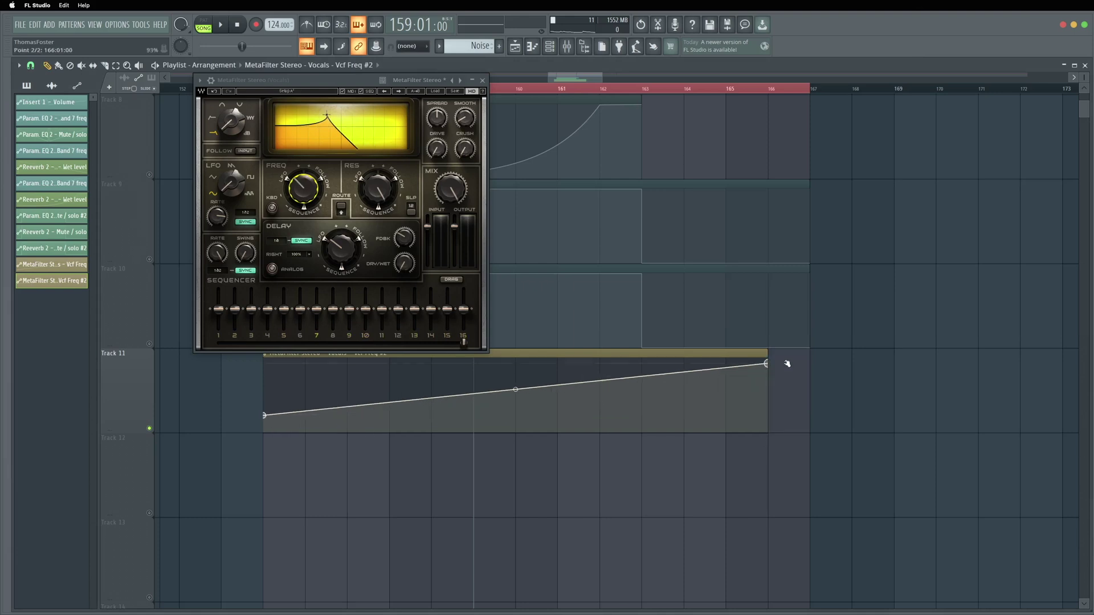
- Make the clip's end segment a Wave curve with higher tension, then play it back
right_click(766, 365)
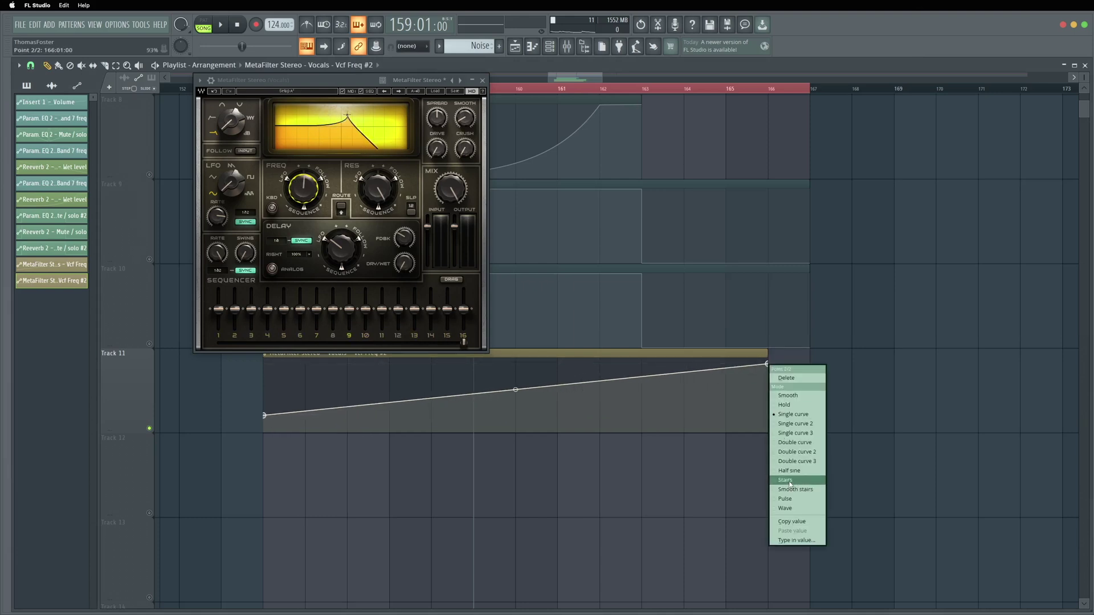
click(796, 508)
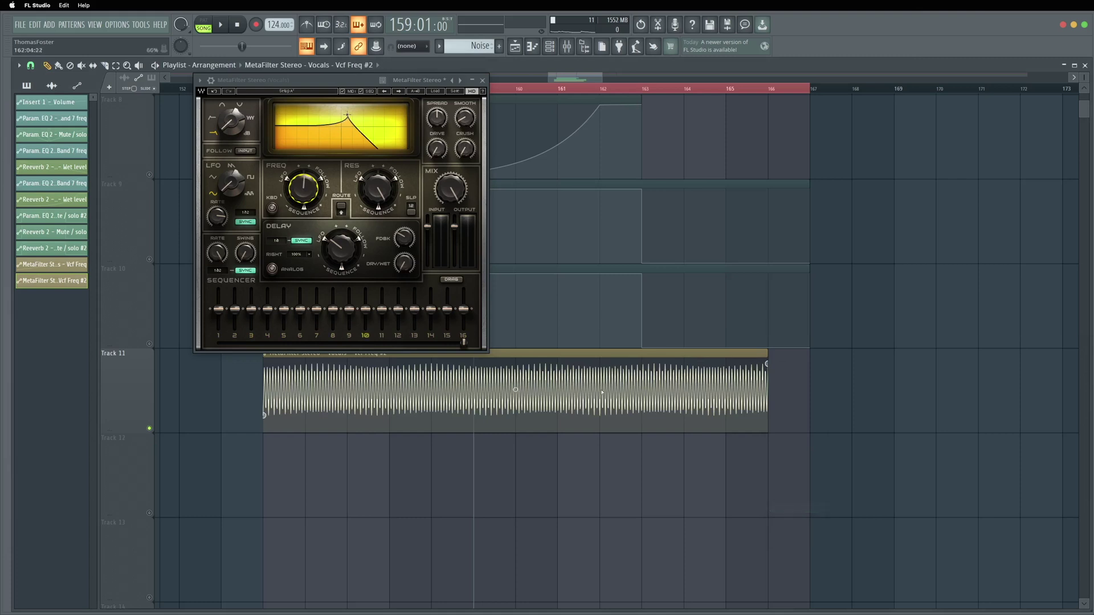
drag(515, 390, 515, 372)
key(space)
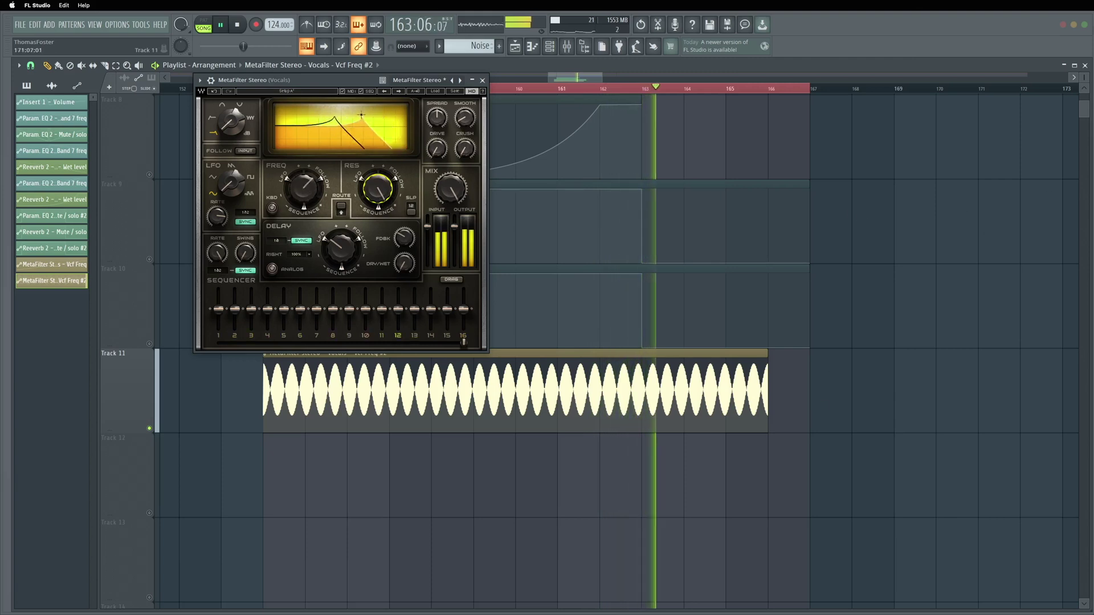
key(space)
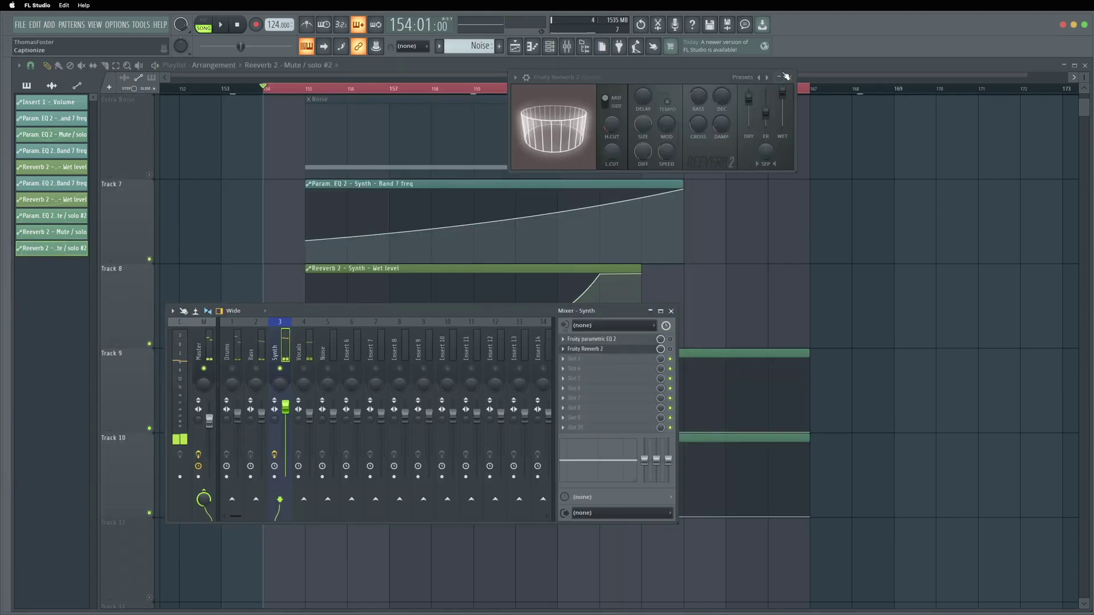
- Unsolo the Synth channel and close the Mixer and Reeverb 2 windows
right_click(280, 368)
click(673, 311)
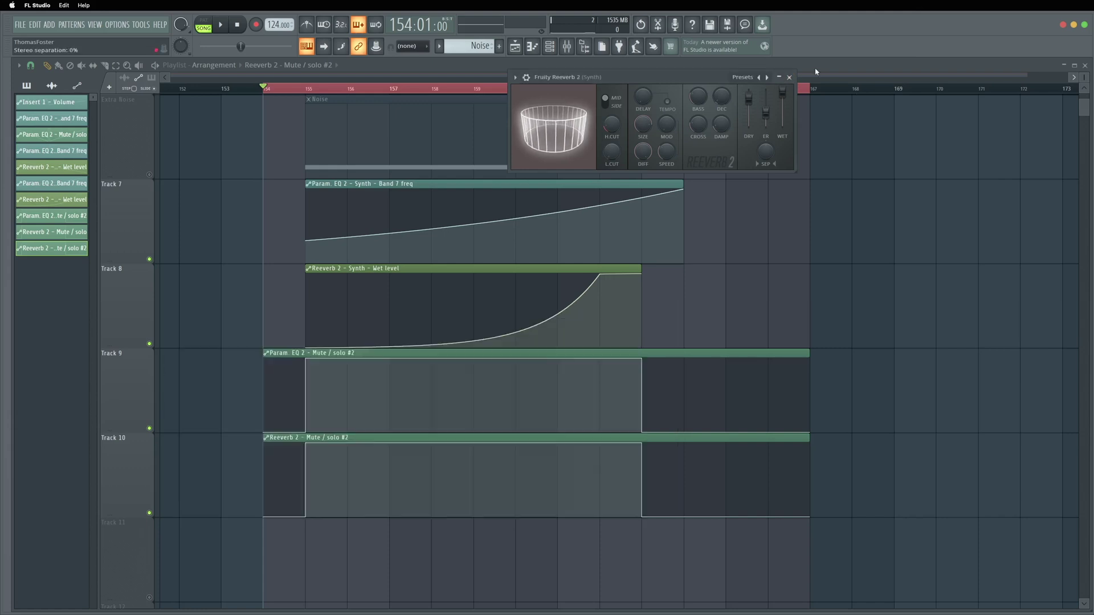
click(789, 77)
- Play the break with every track, stopping back at bar 154
scroll(153, 344, up, 2)
key(space)
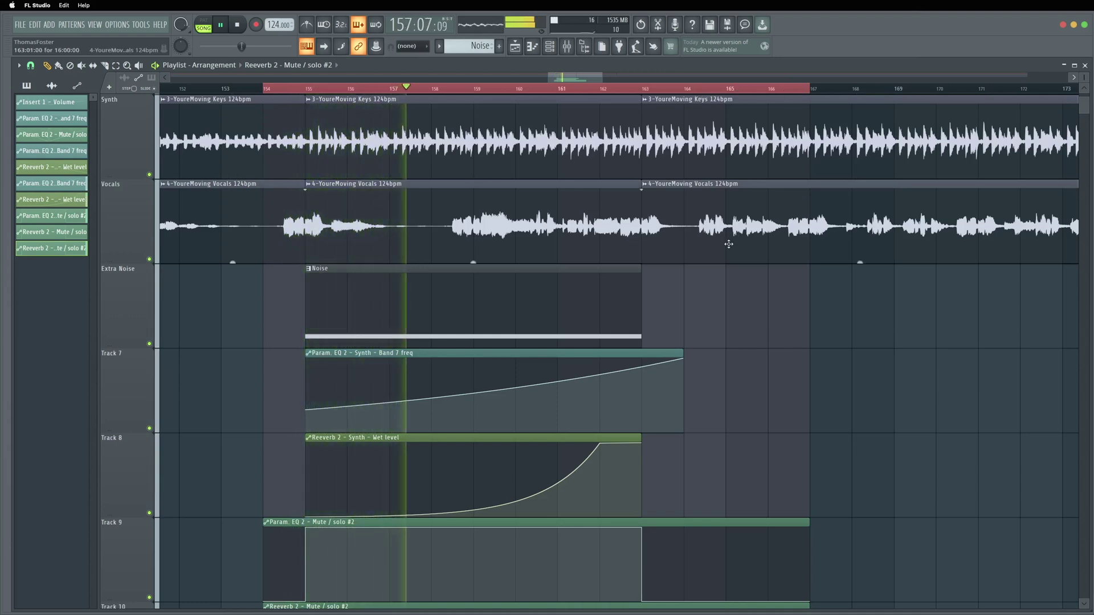
scroll(809, 336, down, 1)
scroll(844, 372, up, 4)
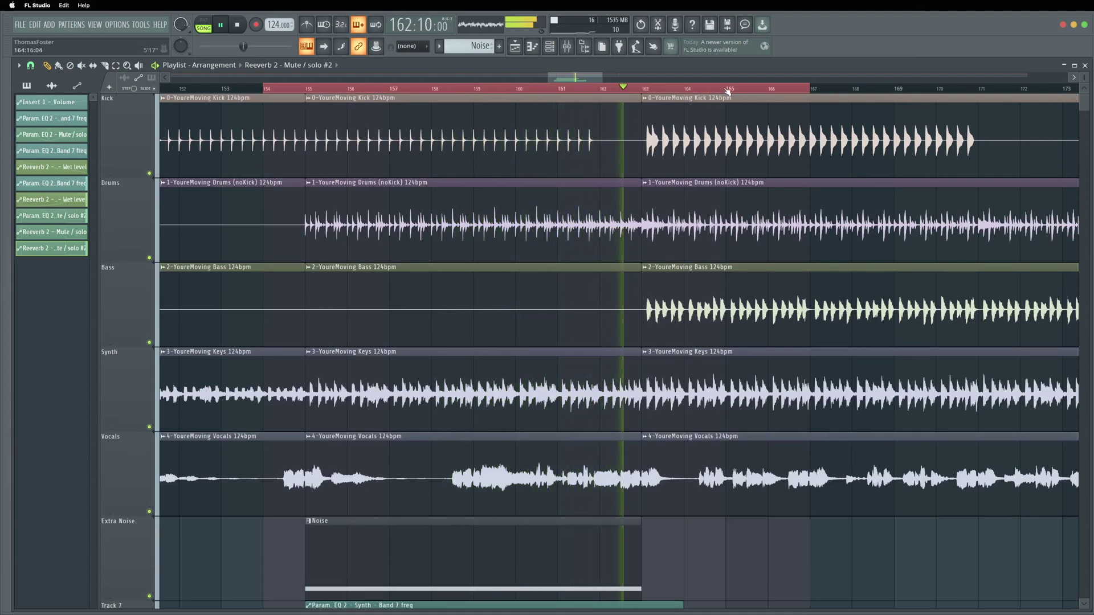
key(space)
key(super+Tab)
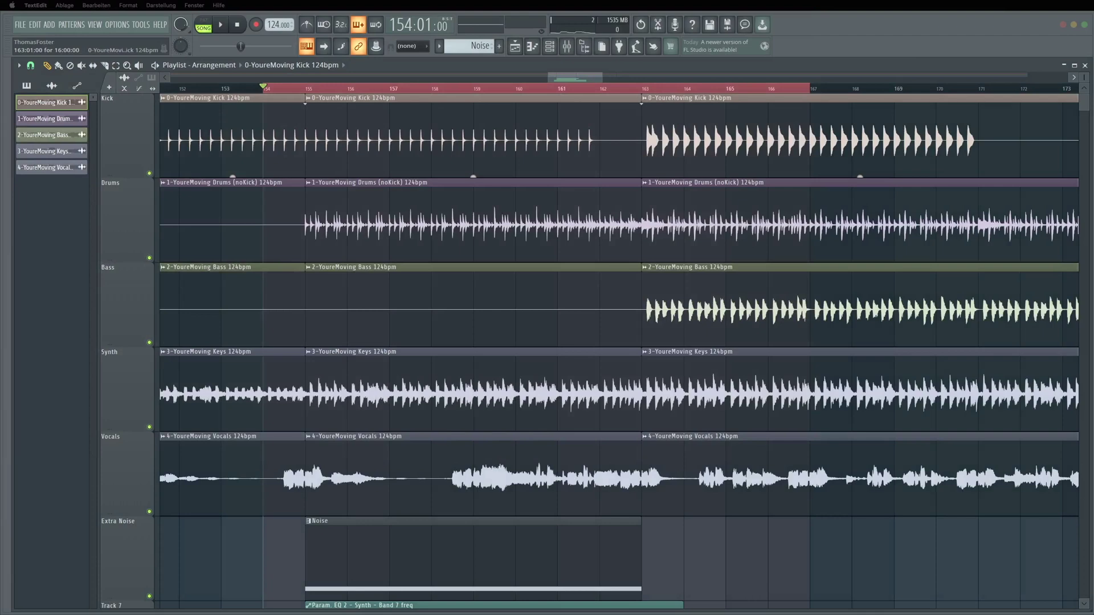